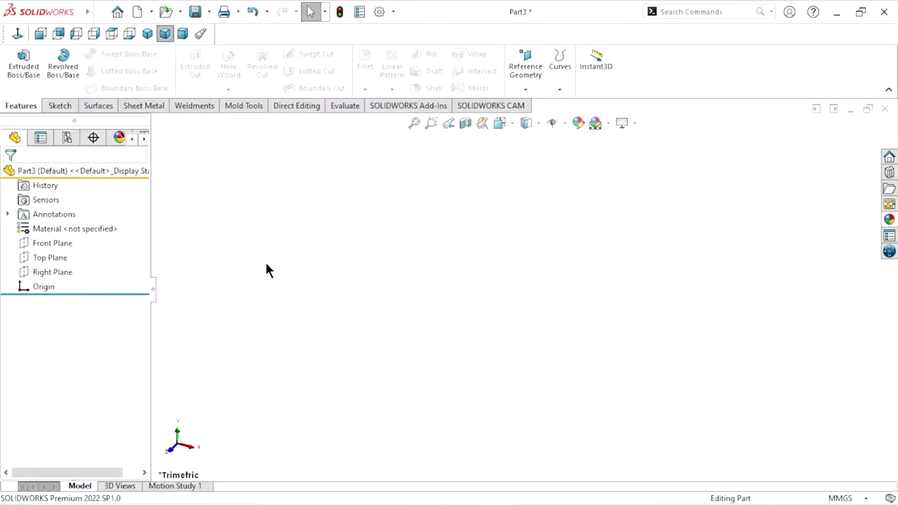
Start a sketch on the Front Plane and draw a horizontal centreline through the origin.
{"action": "left_click", "coordinate": [54, 244]}
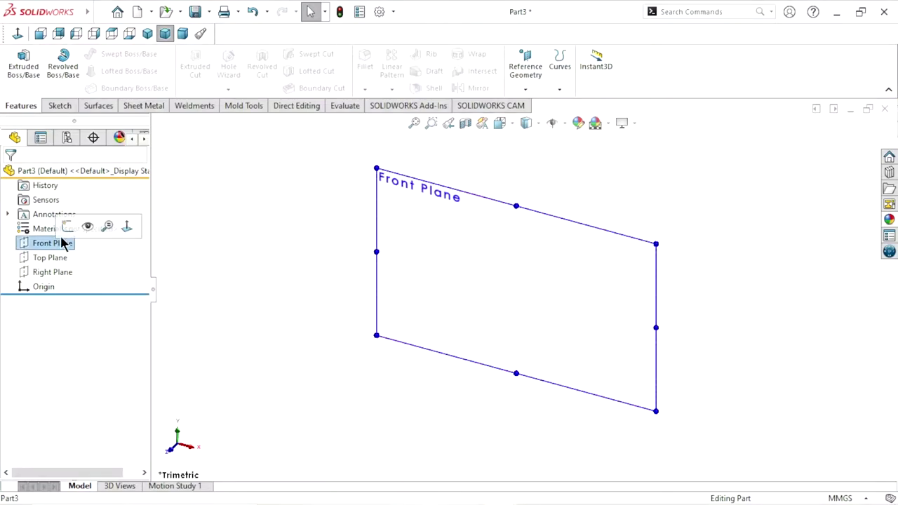
{"action": "left_click", "coordinate": [68, 229]}
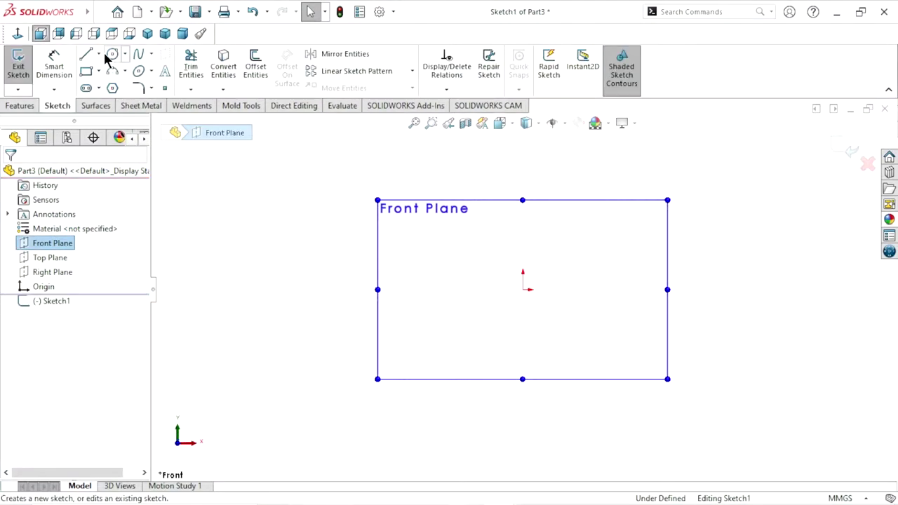
{"action": "left_click", "coordinate": [100, 54]}
{"action": "left_click", "coordinate": [115, 84]}
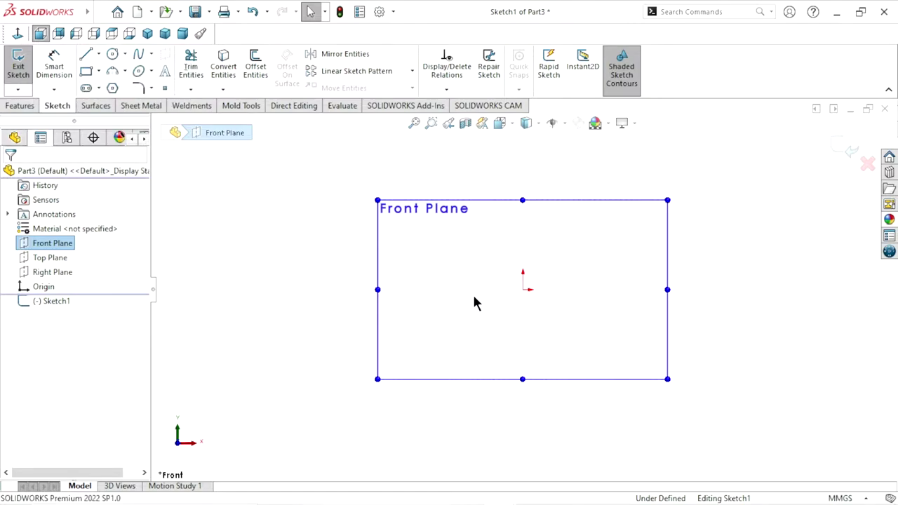
{"action": "left_click_drag", "start_coordinate": [477, 289], "coordinate": [567, 290]}
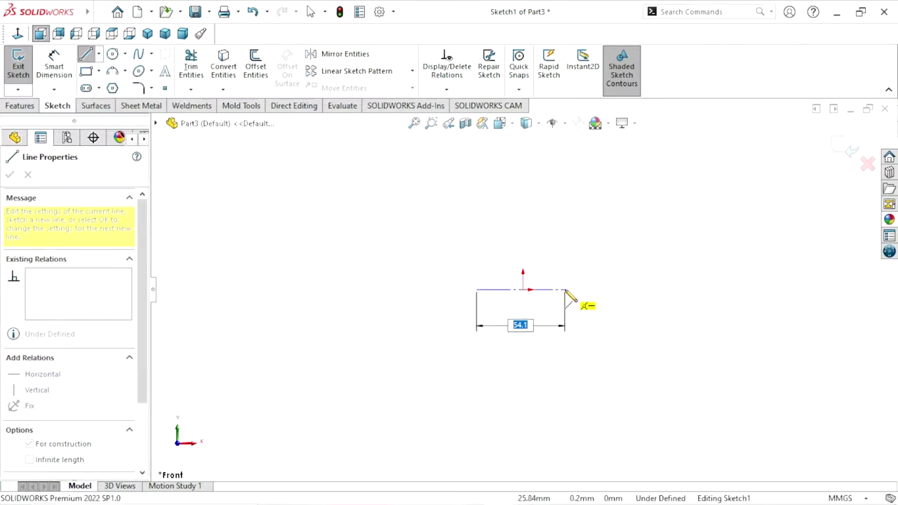
{"action": "right_click", "coordinate": [582, 266]}
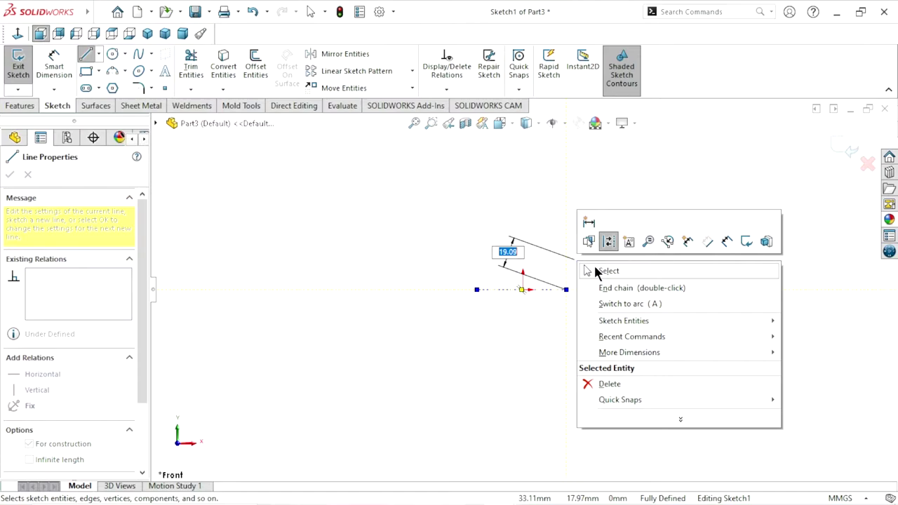
{"action": "left_click", "coordinate": [595, 269]}
{"action": "key", "text": "Escape"}
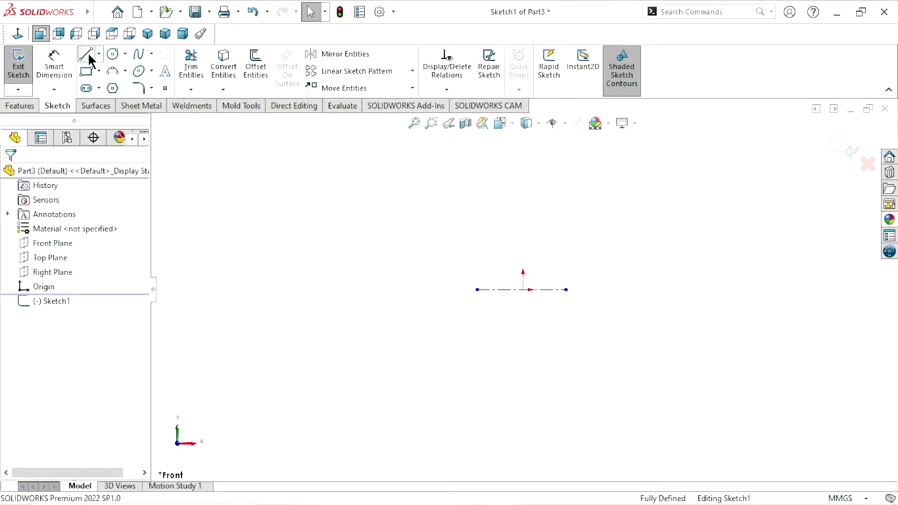
Draw the half-profile outline: vertical side, long top flat, angled head edge and vertical end.
{"action": "left_click", "coordinate": [87, 56]}
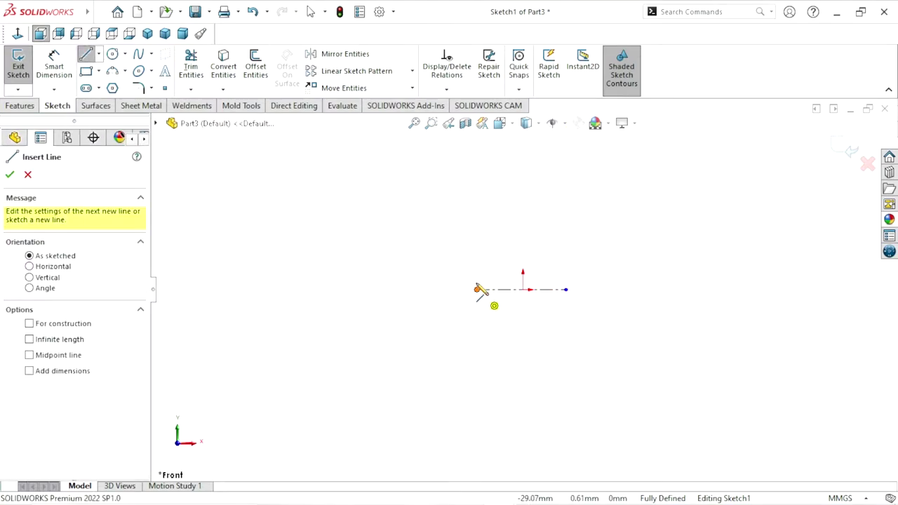
{"action": "left_click_drag", "start_coordinate": [477, 290], "coordinate": [477, 270]}
{"action": "left_click", "coordinate": [477, 271]}
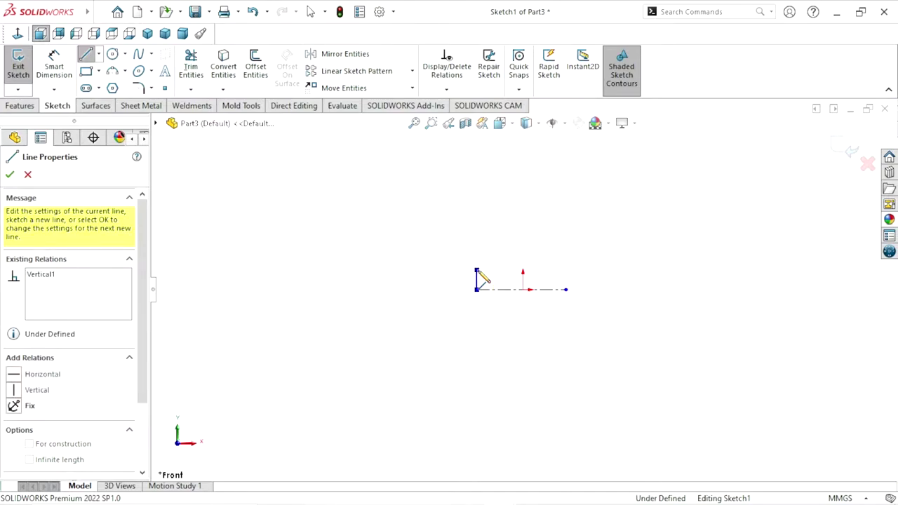
{"action": "left_click", "coordinate": [544, 271]}
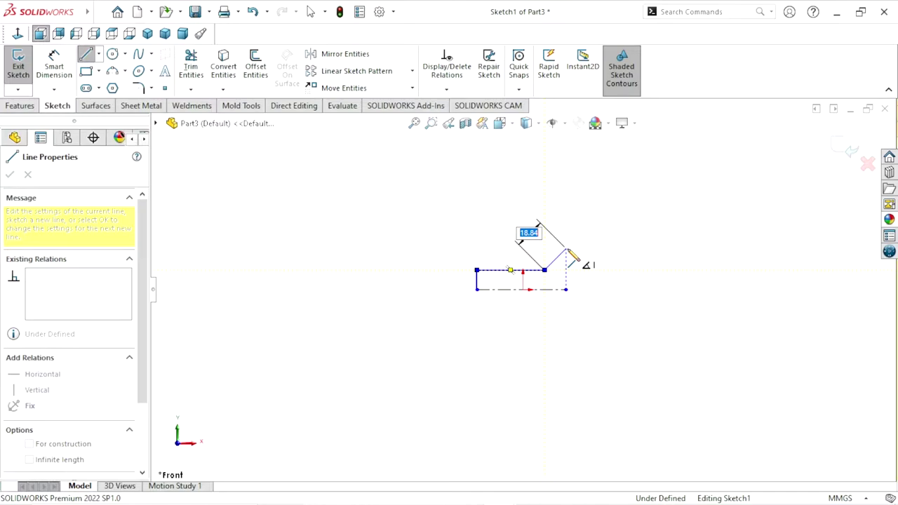
{"action": "left_click", "coordinate": [565, 249]}
{"action": "left_click", "coordinate": [565, 289]}
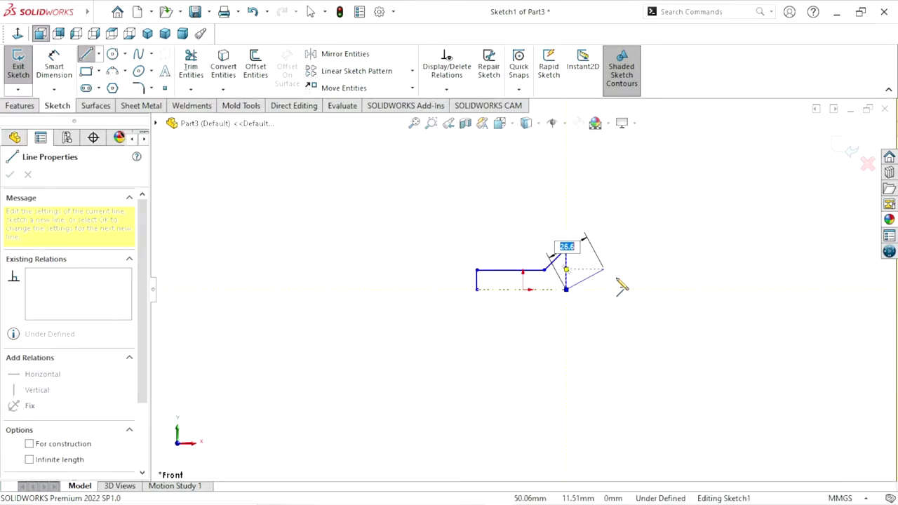
{"action": "right_click", "coordinate": [622, 286]}
{"action": "left_click", "coordinate": [632, 282]}
{"action": "scroll", "coordinate": [519, 270], "scroll_direction": "down", "scroll_amount": 1}
{"action": "scroll", "coordinate": [484, 246], "scroll_direction": "down", "scroll_amount": 3}
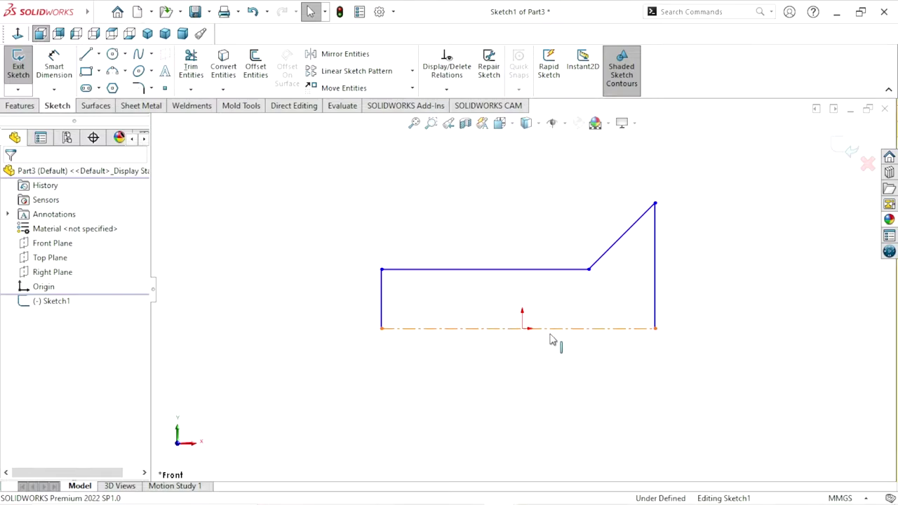
{"action": "left_click", "coordinate": [524, 338]}
Centre the centreline on the origin with a Midpoint relation and dimension the top line 25 mm.
{"action": "left_click", "coordinate": [522, 329], "text": "ctrl"}
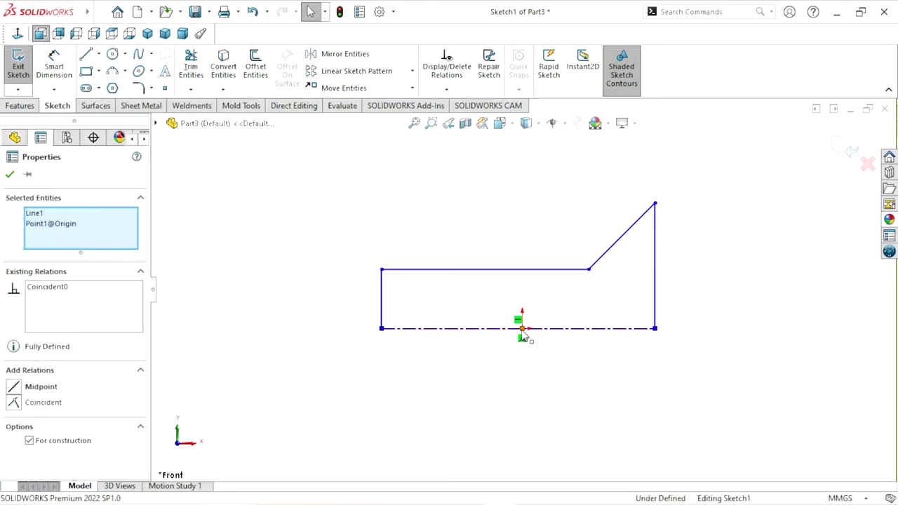
{"action": "left_click", "coordinate": [567, 277]}
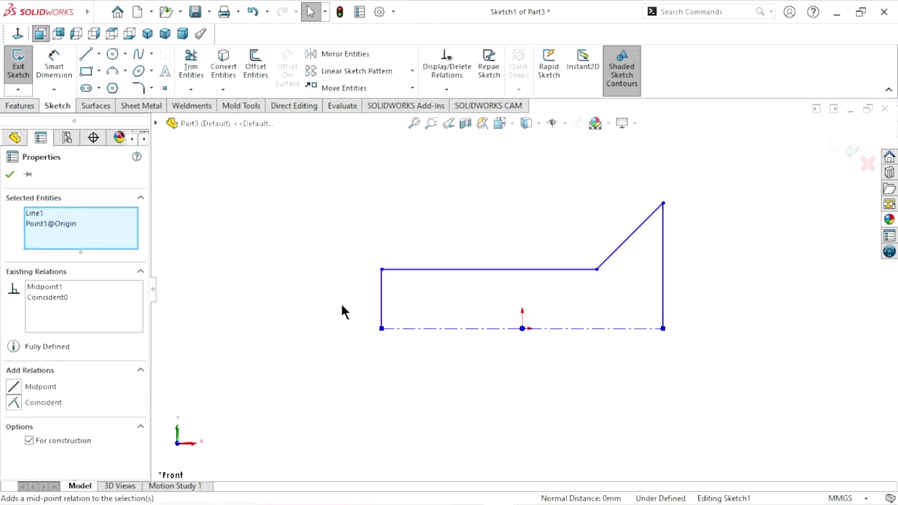
{"action": "left_click", "coordinate": [62, 77]}
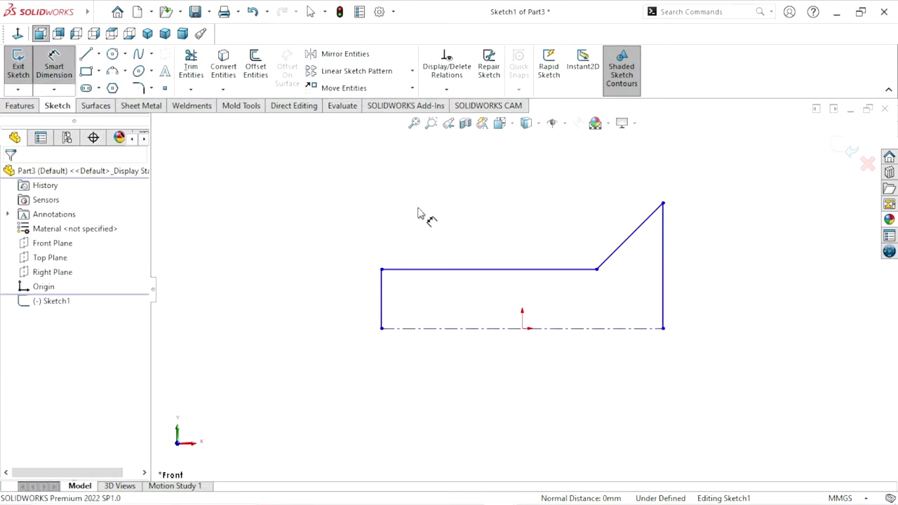
{"action": "left_click", "coordinate": [445, 269]}
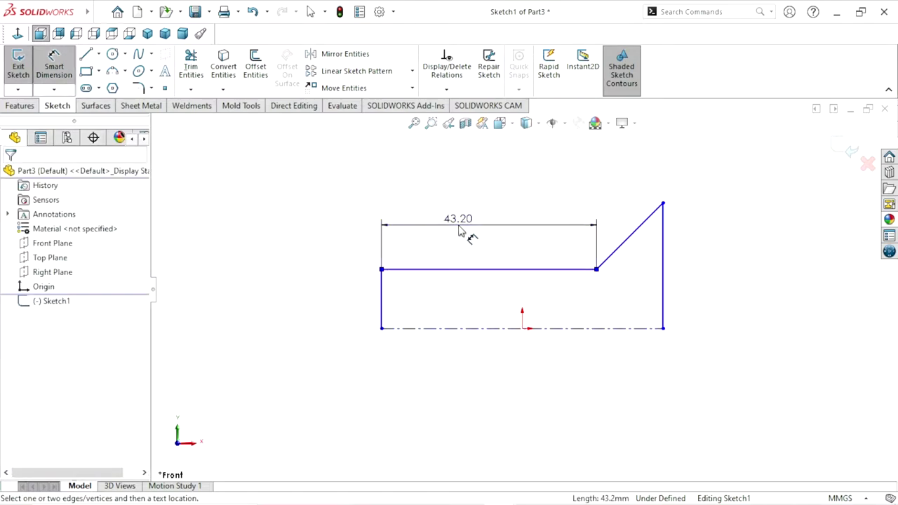
{"action": "left_click", "coordinate": [463, 231]}
{"action": "type", "text": "2"}
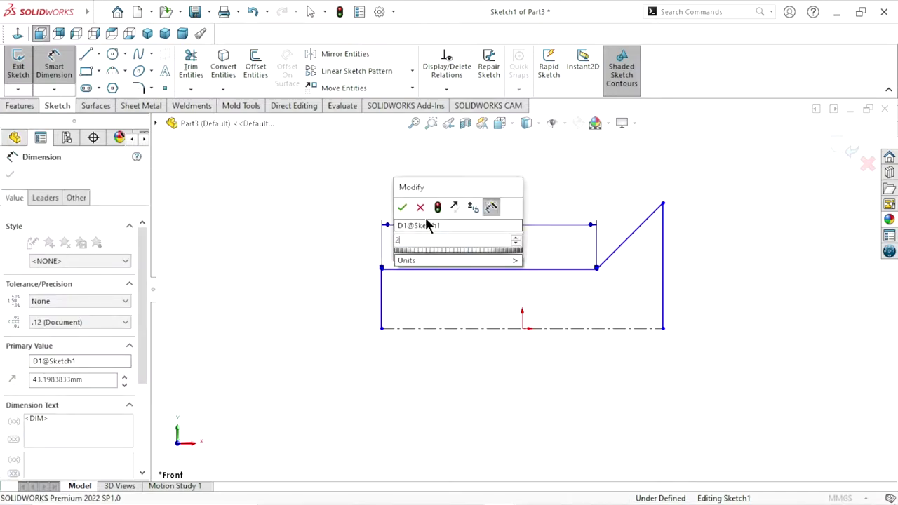
{"action": "type", "text": "5"}
{"action": "left_click", "coordinate": [402, 207]}
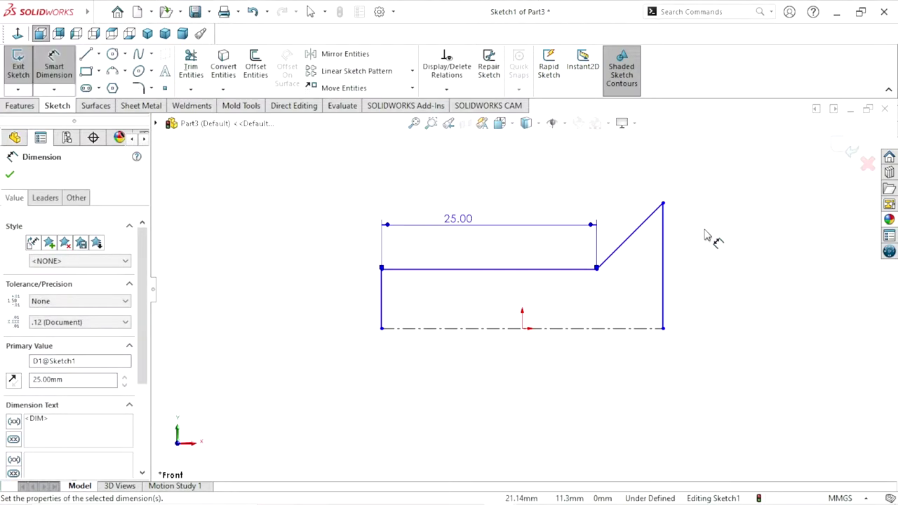
Dimension the profile's overall length between the outer vertical edges to 31 mm.
{"action": "left_click", "coordinate": [380, 301]}
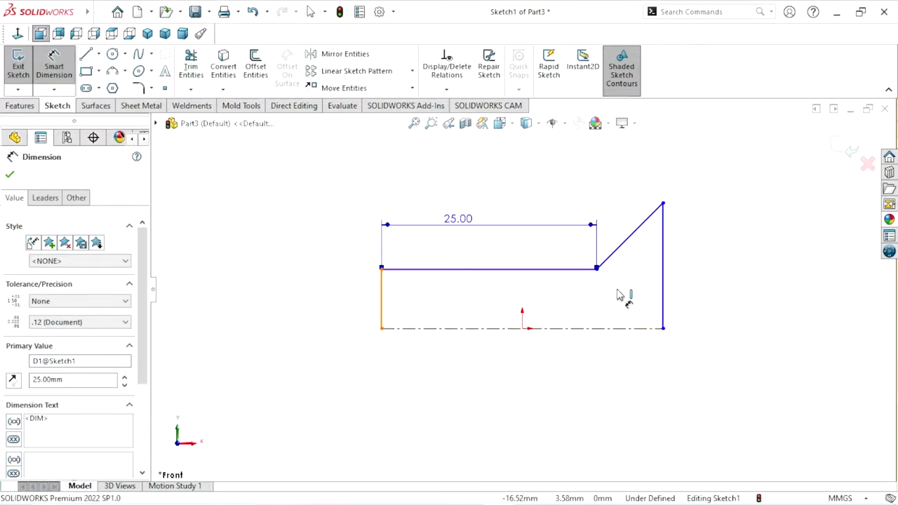
{"action": "left_click", "coordinate": [662, 295]}
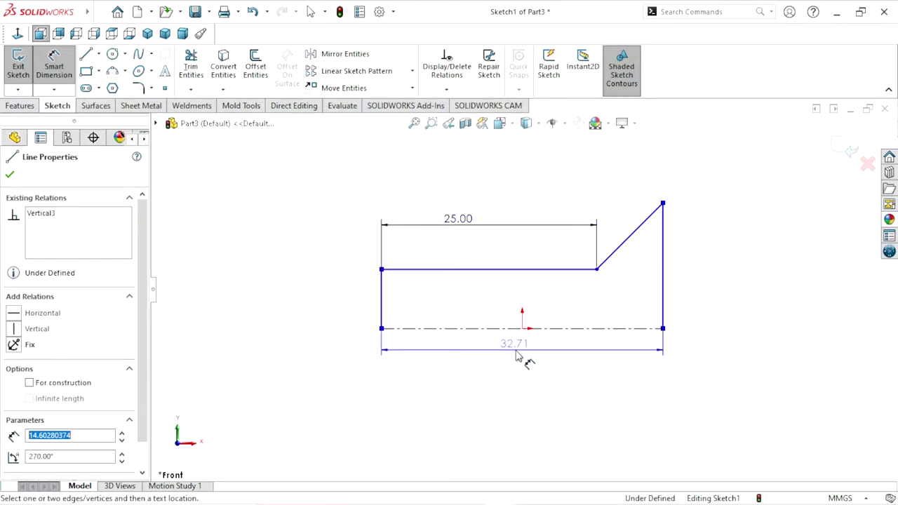
{"action": "left_click", "coordinate": [519, 375]}
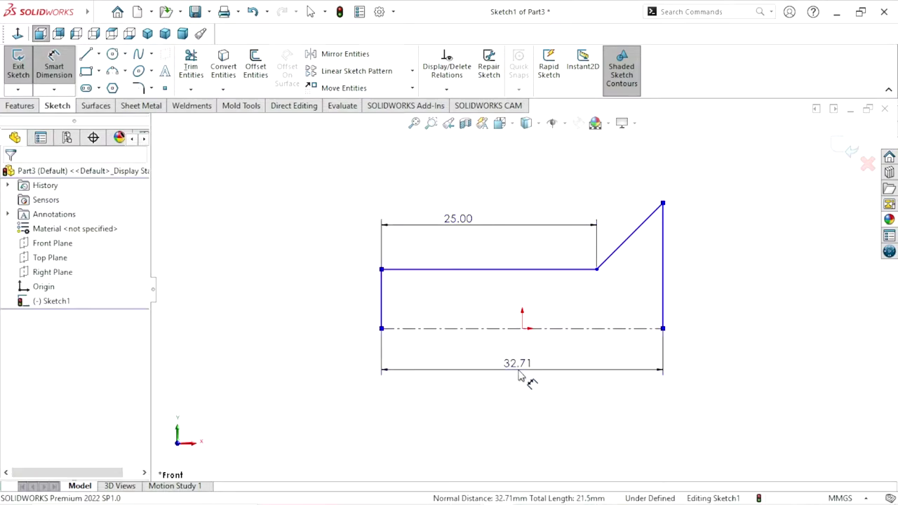
{"action": "type", "text": "31"}
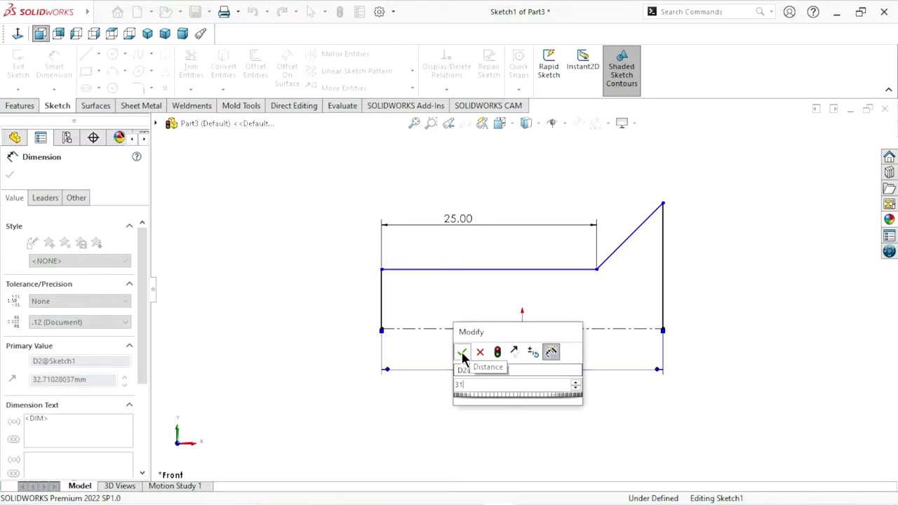
{"action": "left_click", "coordinate": [461, 351]}
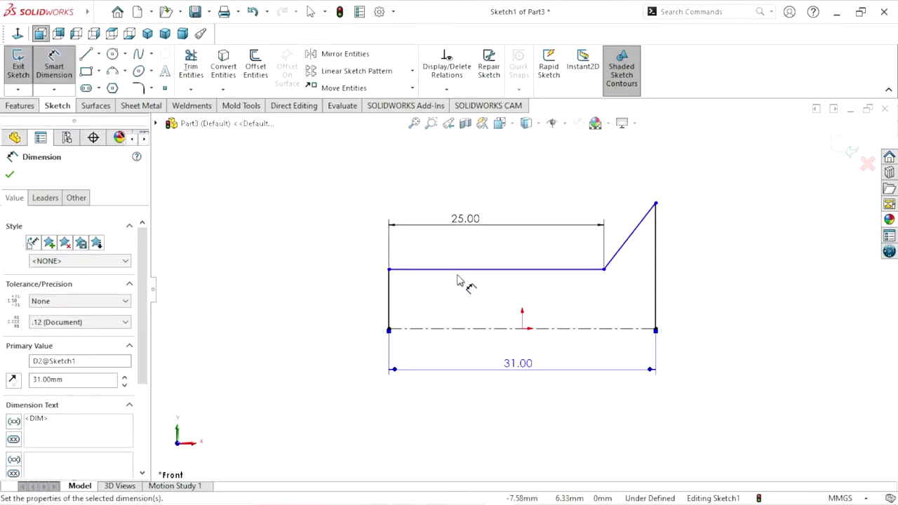
{"action": "left_click", "coordinate": [460, 327]}
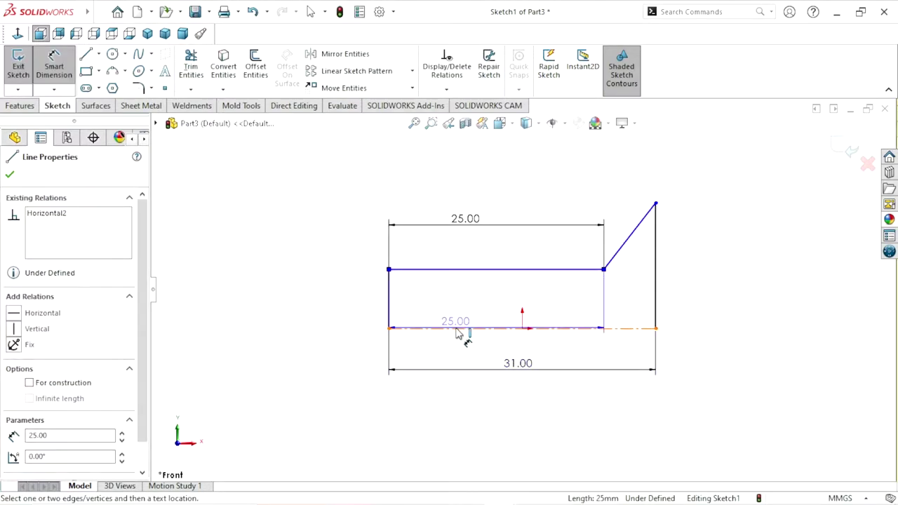
Dimension the shank diameter about the centreline to 10 mm.
{"action": "left_click", "coordinate": [456, 330]}
{"action": "left_click", "coordinate": [352, 342]}
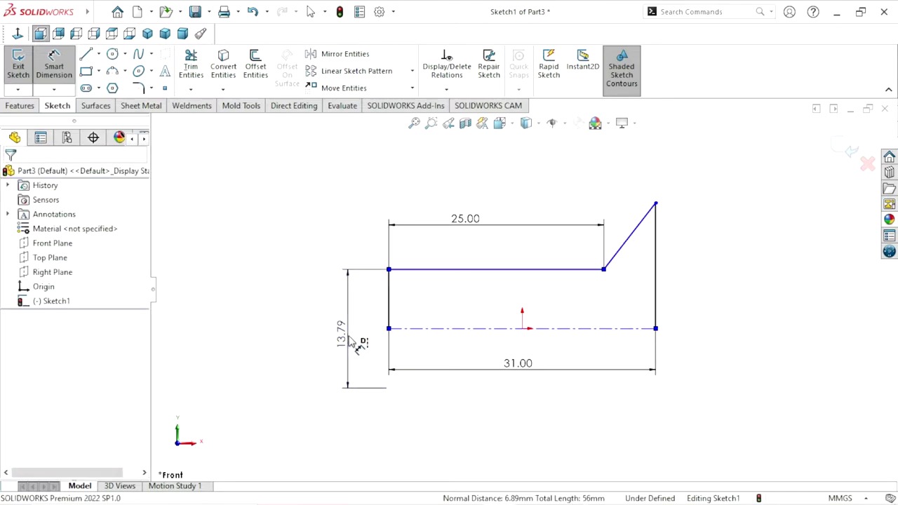
{"action": "left_click", "coordinate": [350, 338]}
{"action": "type", "text": "10"}
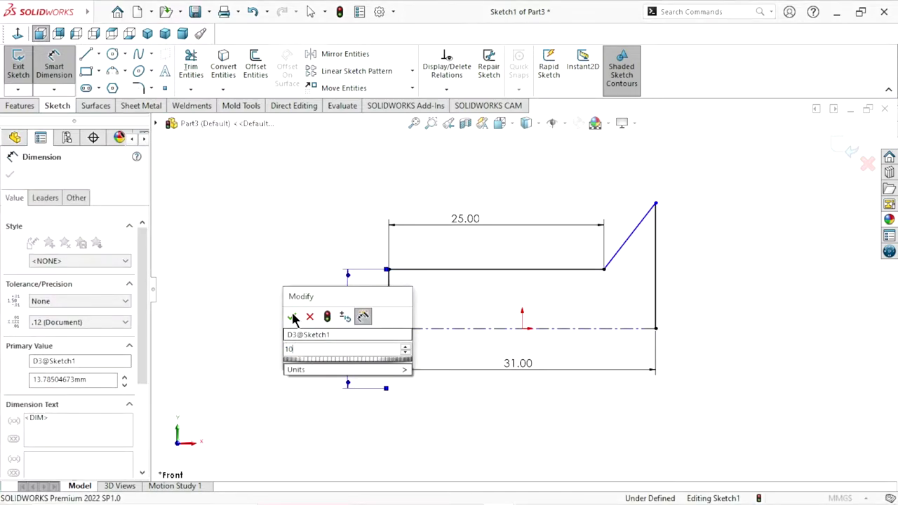
{"action": "key", "text": "Return"}
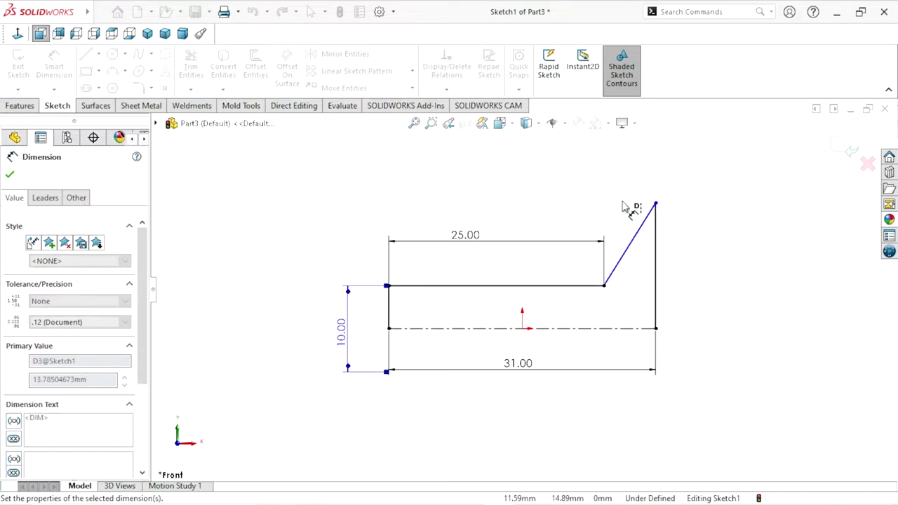
Add the 6 mm head length as a reference dimension.
{"action": "left_click", "coordinate": [604, 287]}
{"action": "left_click", "coordinate": [656, 290]}
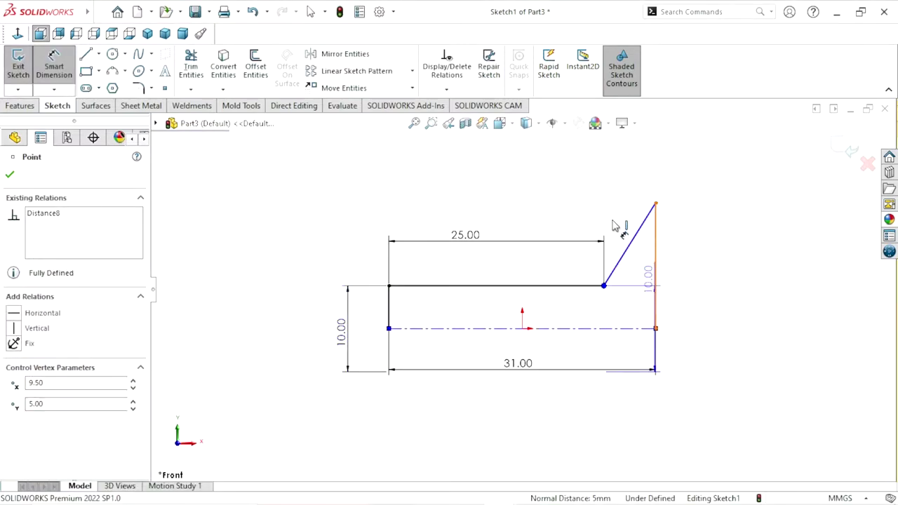
{"action": "left_click", "coordinate": [629, 185]}
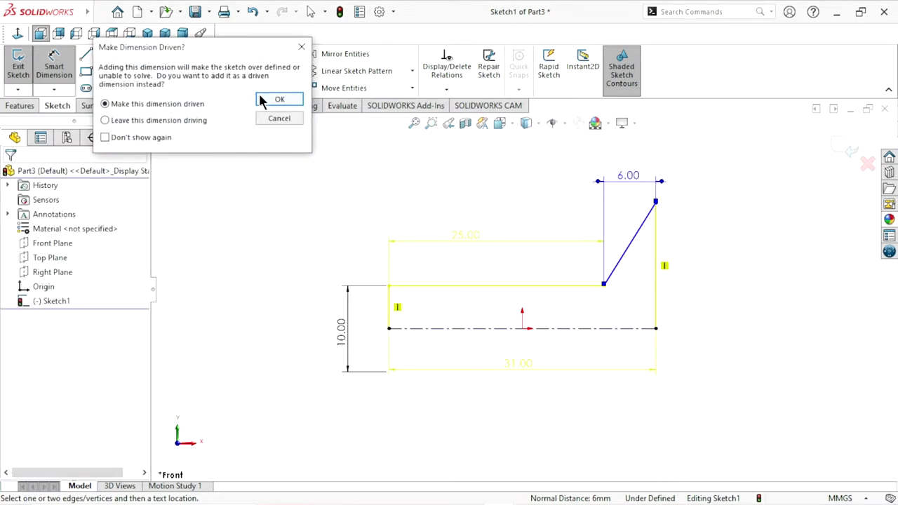
{"action": "left_click", "coordinate": [277, 99]}
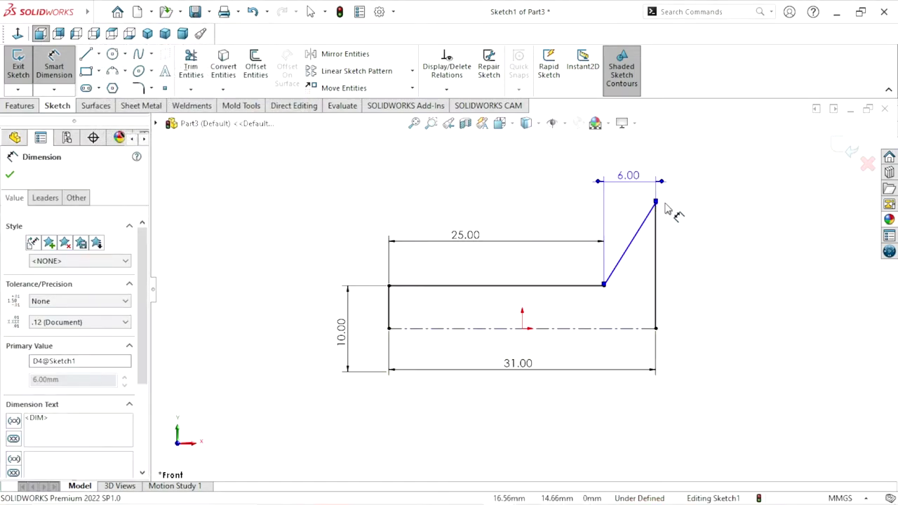
{"action": "key", "text": "Escape"}
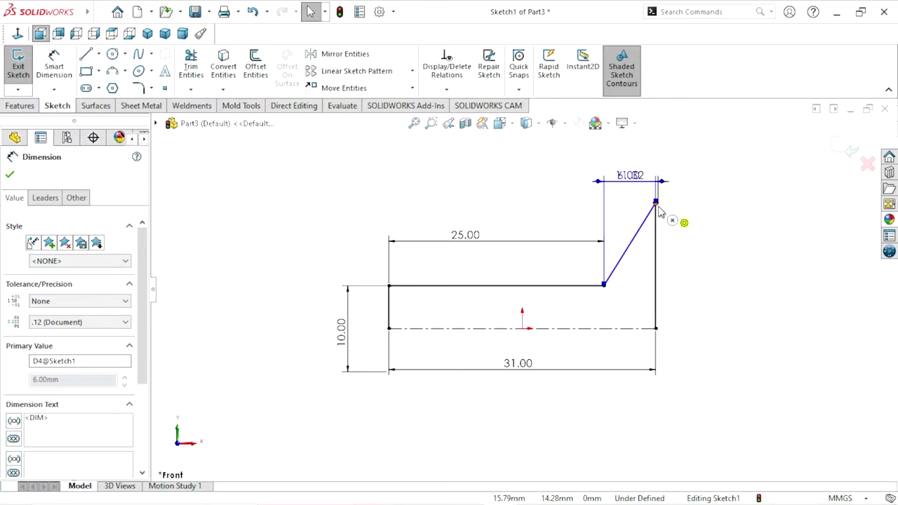
{"action": "key", "text": "Escape"}
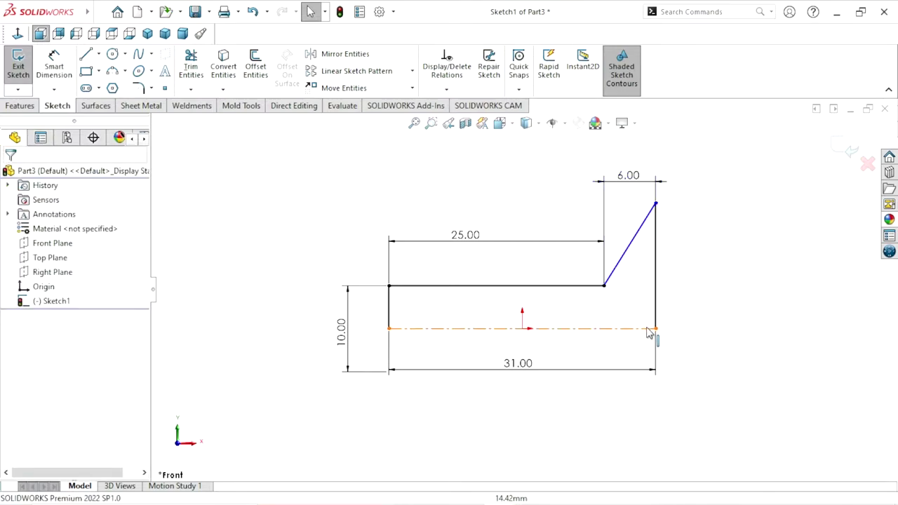
Dimension the head diameter from the centreline to the top corner as 19.8 mm.
{"action": "left_click", "coordinate": [54, 65]}
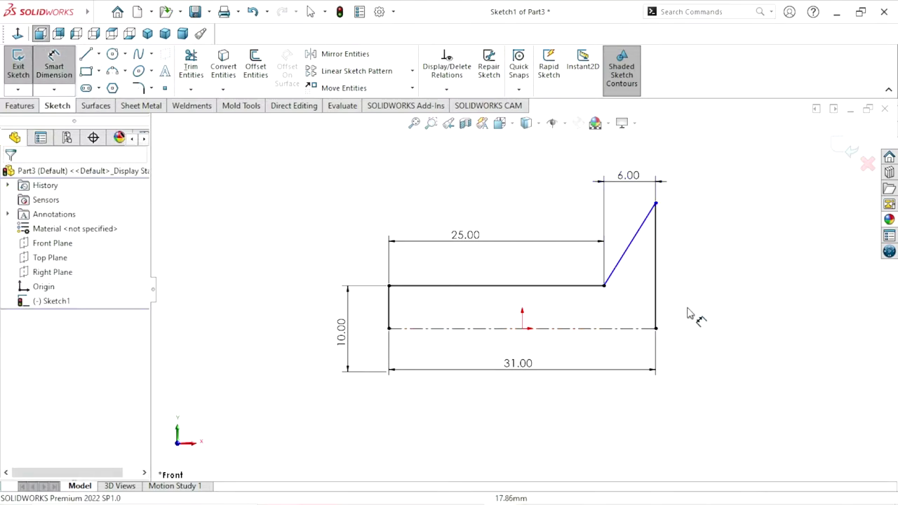
{"action": "left_click", "coordinate": [634, 328]}
{"action": "left_click", "coordinate": [655, 204]}
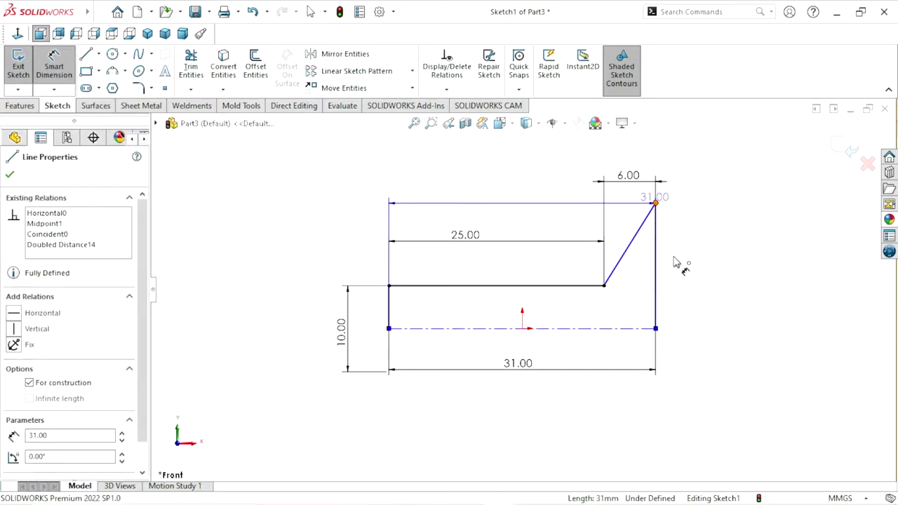
{"action": "left_click", "coordinate": [700, 351]}
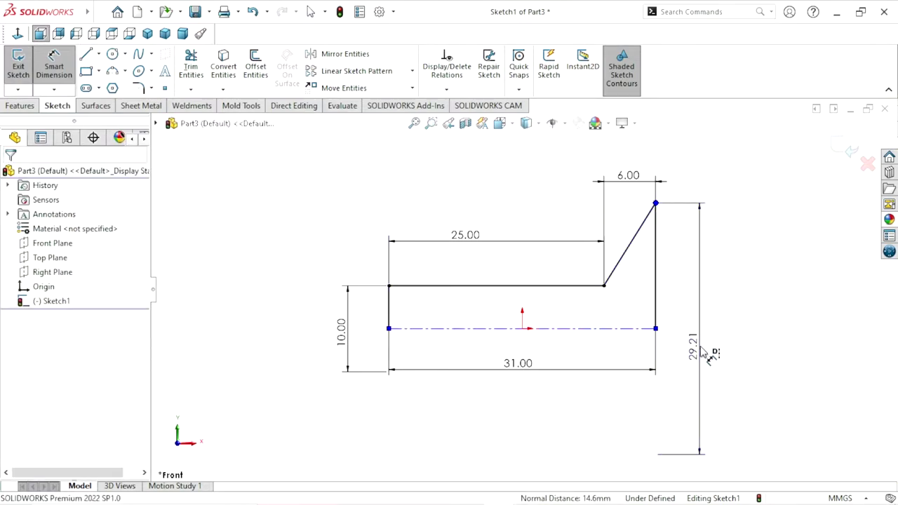
{"action": "type", "text": "19.8"}
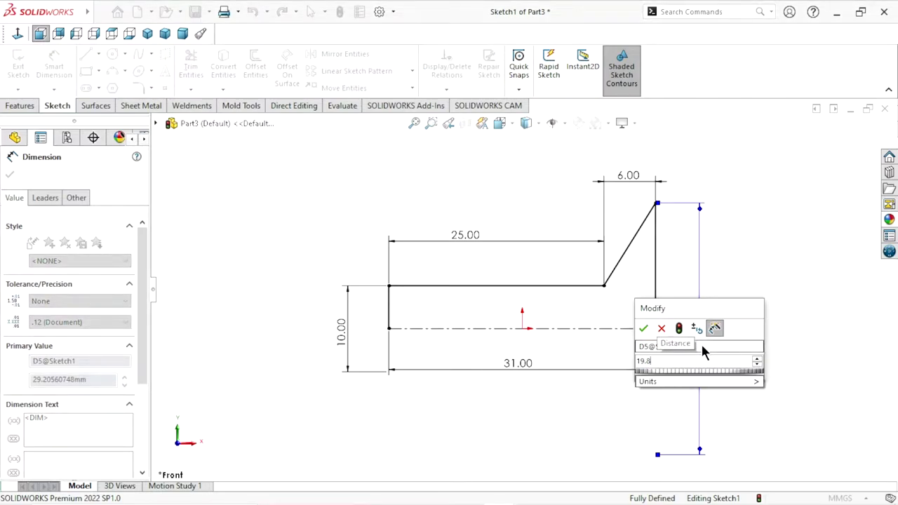
{"action": "left_click", "coordinate": [643, 328]}
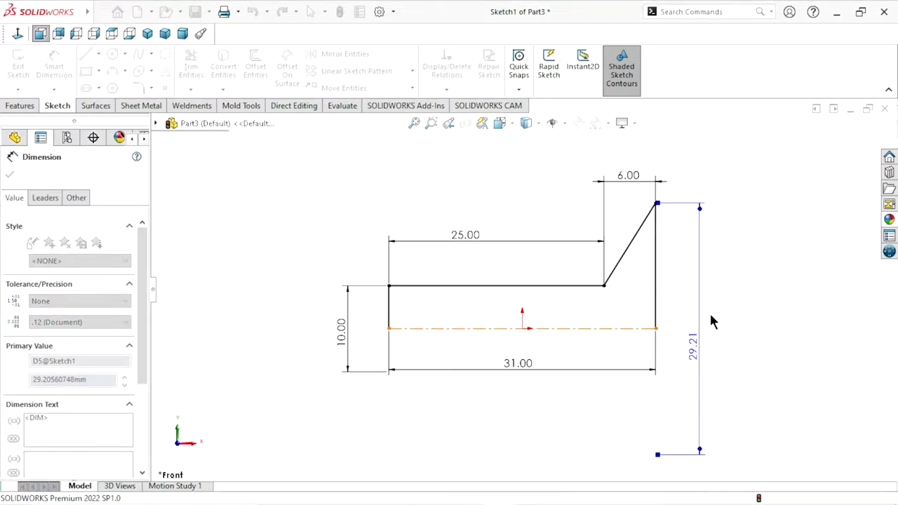
{"action": "scroll", "coordinate": [582, 375], "scroll_direction": "up", "scroll_amount": 2}
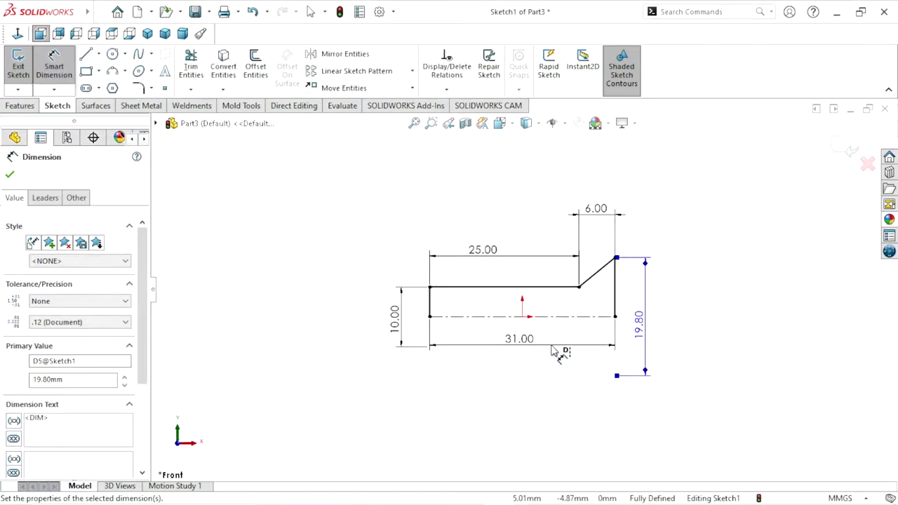
{"action": "scroll", "coordinate": [543, 343], "scroll_direction": "down", "scroll_amount": 1}
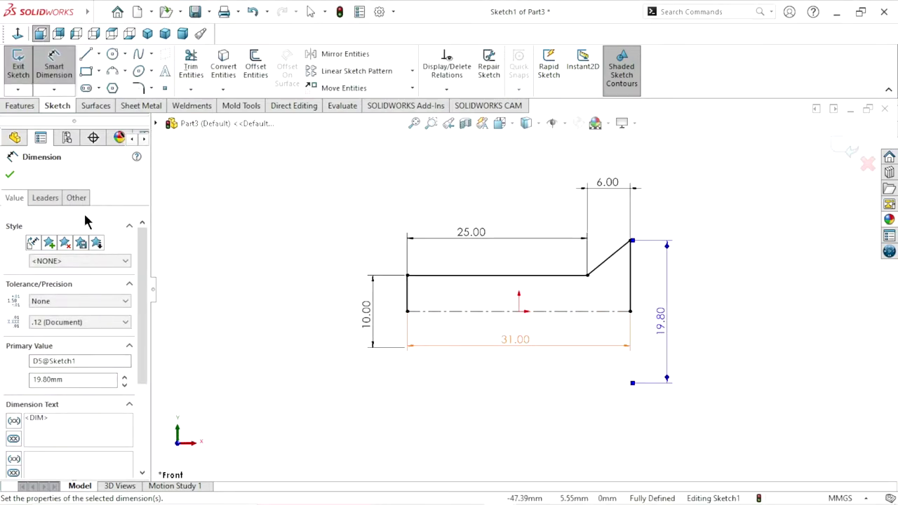
{"action": "left_click", "coordinate": [7, 176]}
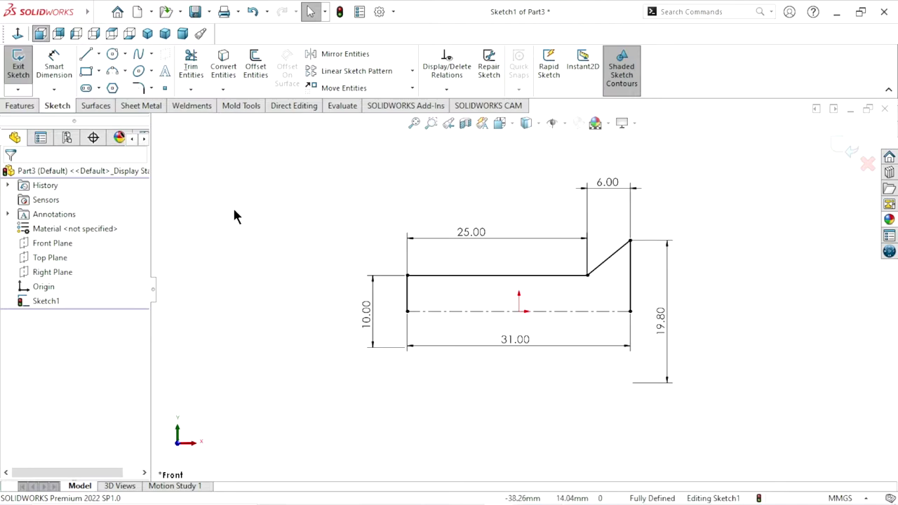
Revolve Sketch1 360° about the Line1 centreline to create Revolve1.
{"action": "left_click", "coordinate": [21, 106]}
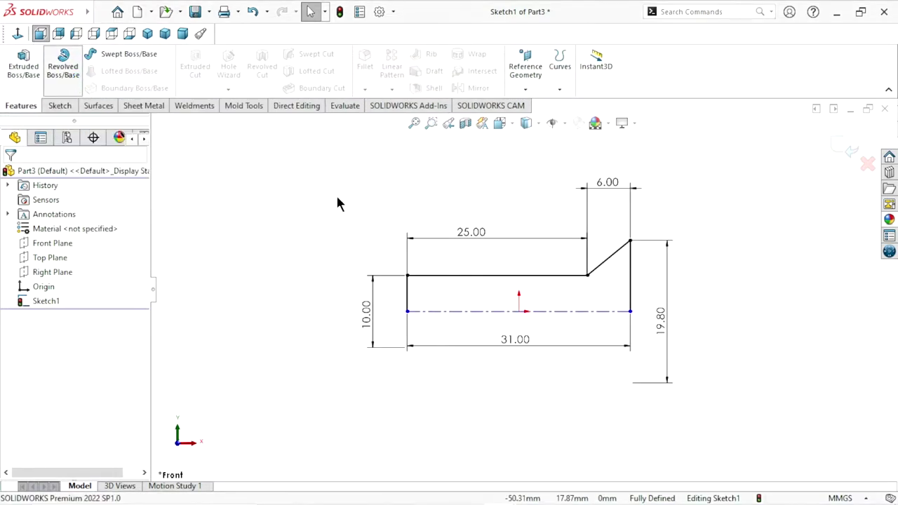
{"action": "left_click", "coordinate": [487, 266]}
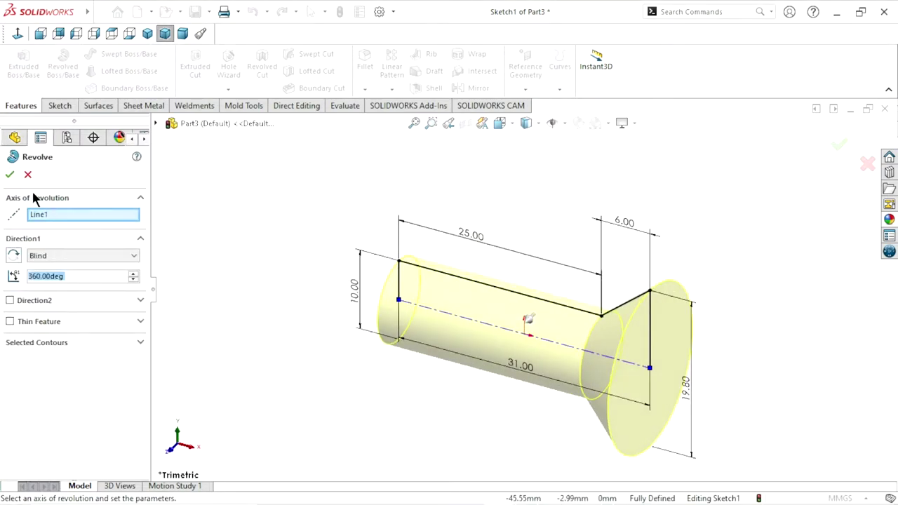
{"action": "left_click", "coordinate": [10, 177]}
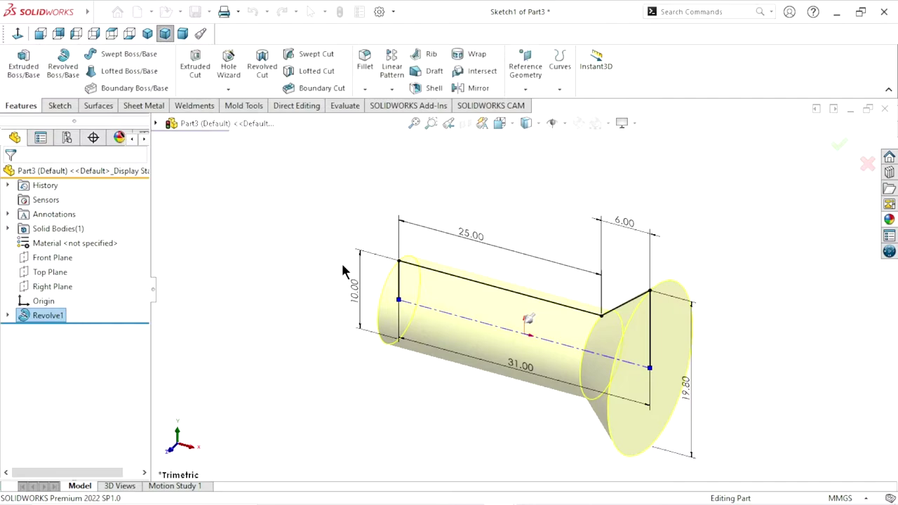
Chamfer the shank's end edge at 1 mm × 45°.
{"action": "left_click", "coordinate": [365, 88]}
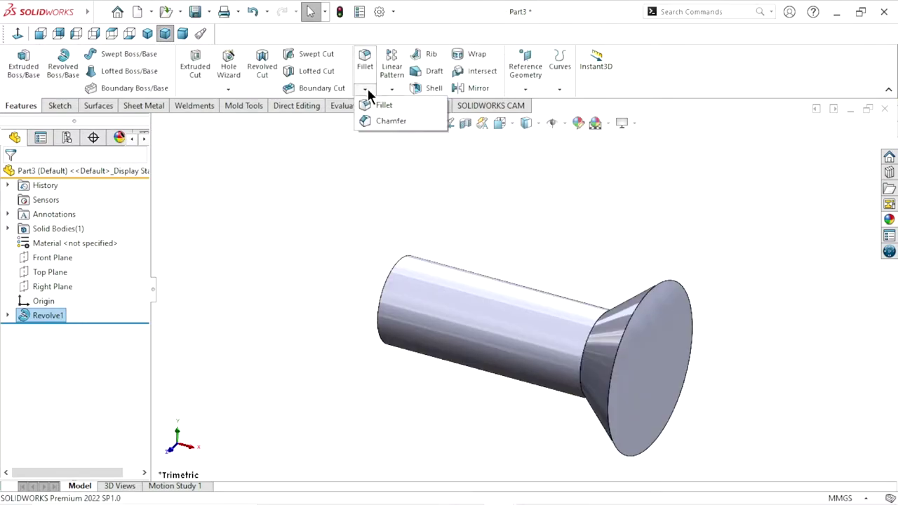
{"action": "left_click", "coordinate": [371, 119]}
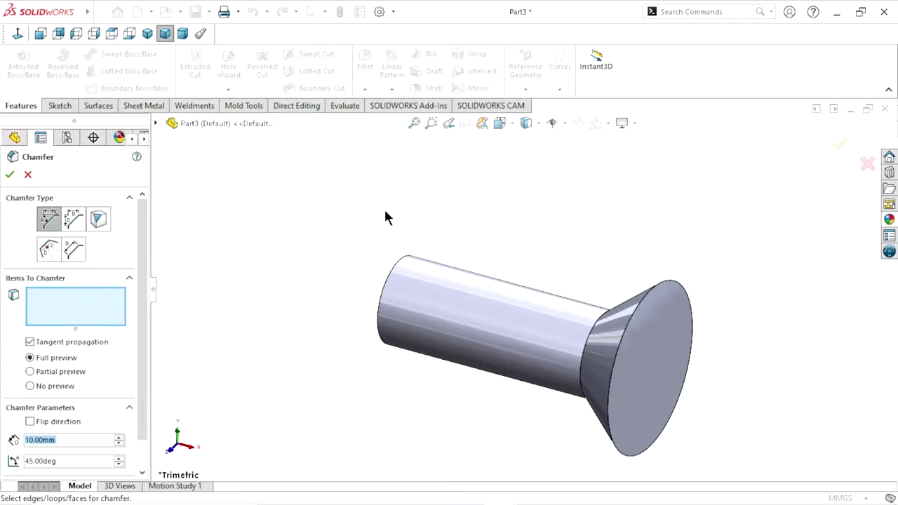
{"action": "left_click", "coordinate": [64, 438]}
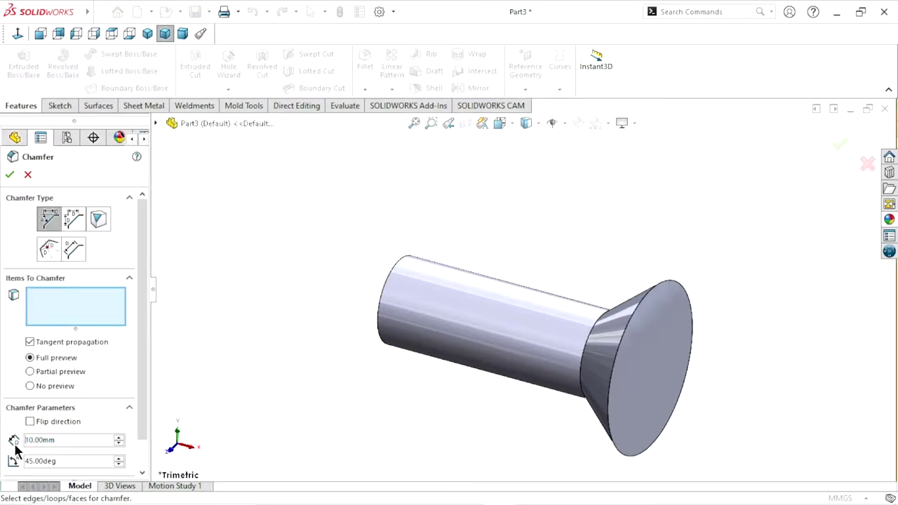
{"action": "left_click_drag", "start_coordinate": [65, 440], "coordinate": [2, 439]}
{"action": "type", "text": "1"}
{"action": "key", "text": "Return"}
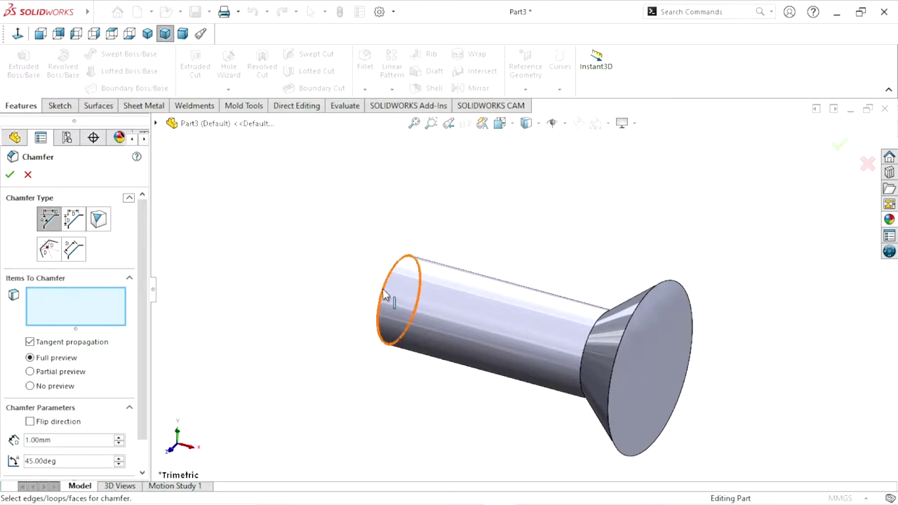
{"action": "left_click", "coordinate": [385, 296]}
{"action": "left_click", "coordinate": [10, 175]}
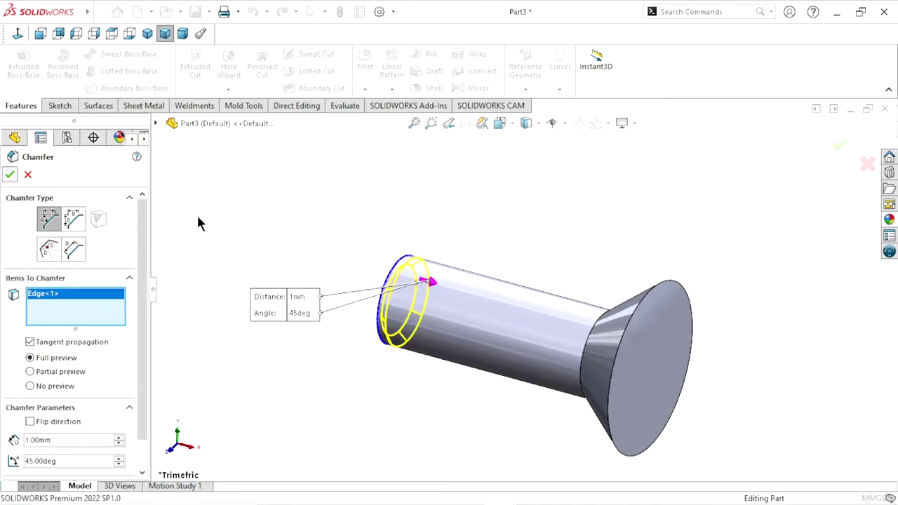
{"action": "key", "text": "f"}
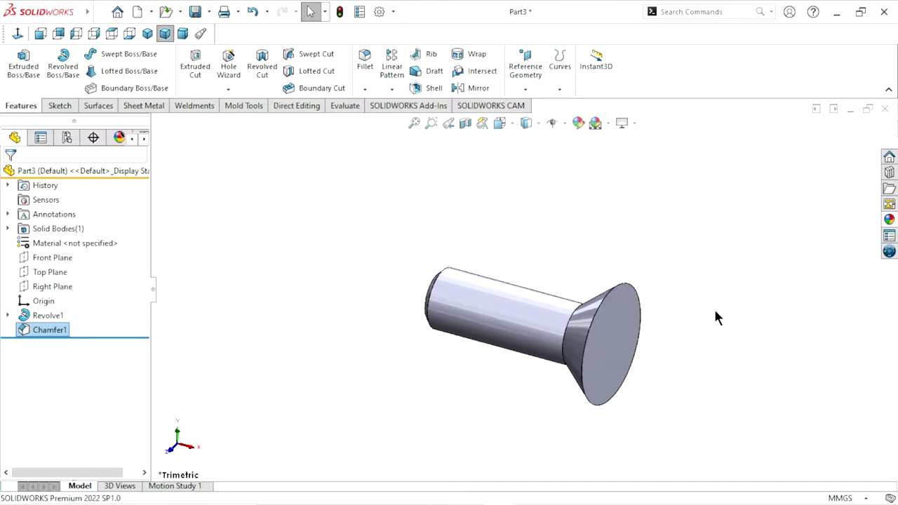
{"action": "scroll", "coordinate": [714, 316], "scroll_direction": "down", "scroll_amount": 2}
{"action": "scroll", "coordinate": [707, 324], "scroll_direction": "down", "scroll_amount": 1}
{"action": "middle_click_drag", "start_coordinate": [638, 359], "coordinate": [813, 390]}
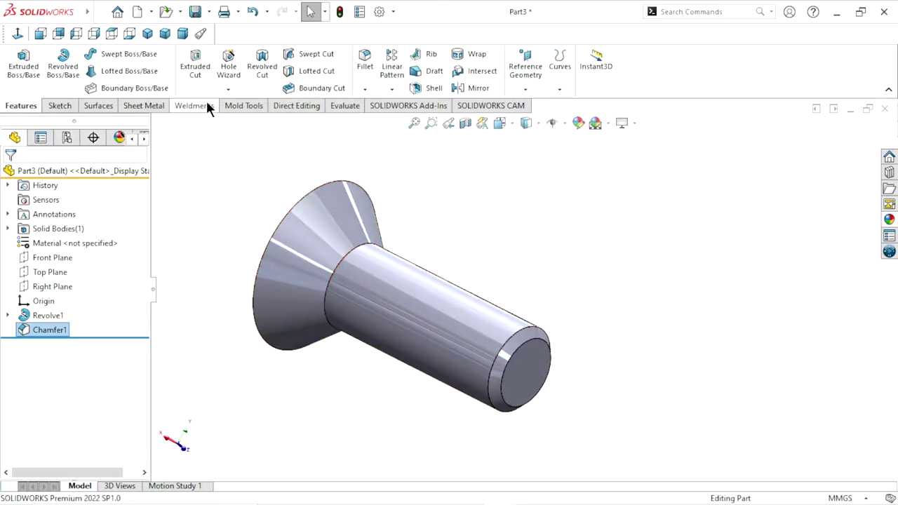
Start a Thread feature using the shank's end edge and its end face as the start.
{"action": "left_click", "coordinate": [225, 90]}
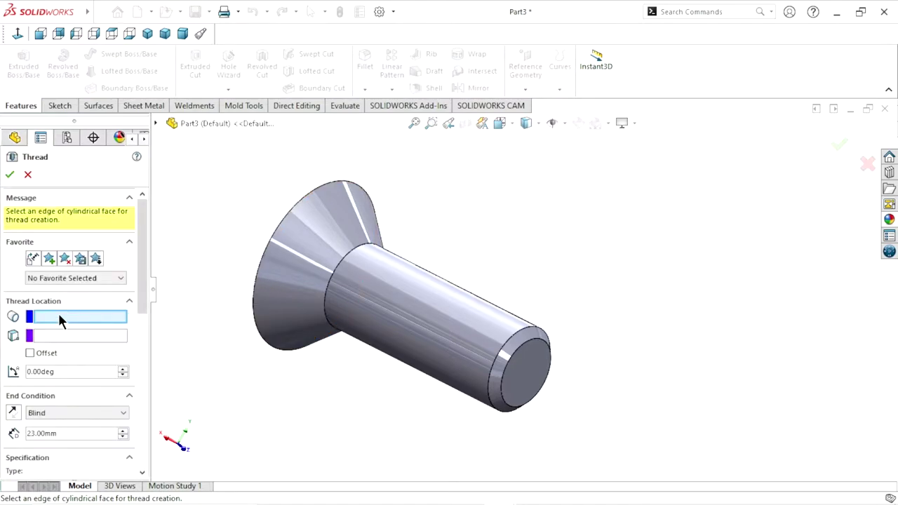
{"action": "left_click", "coordinate": [518, 334]}
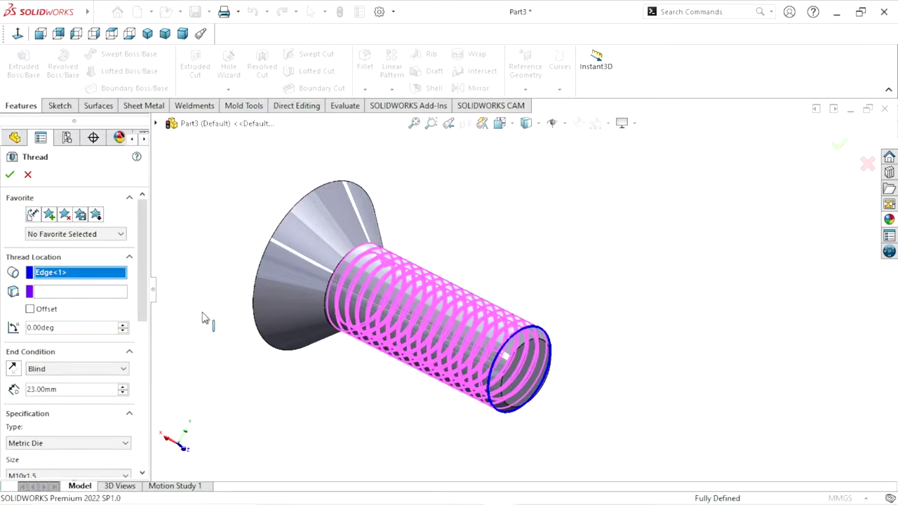
{"action": "left_click", "coordinate": [57, 292]}
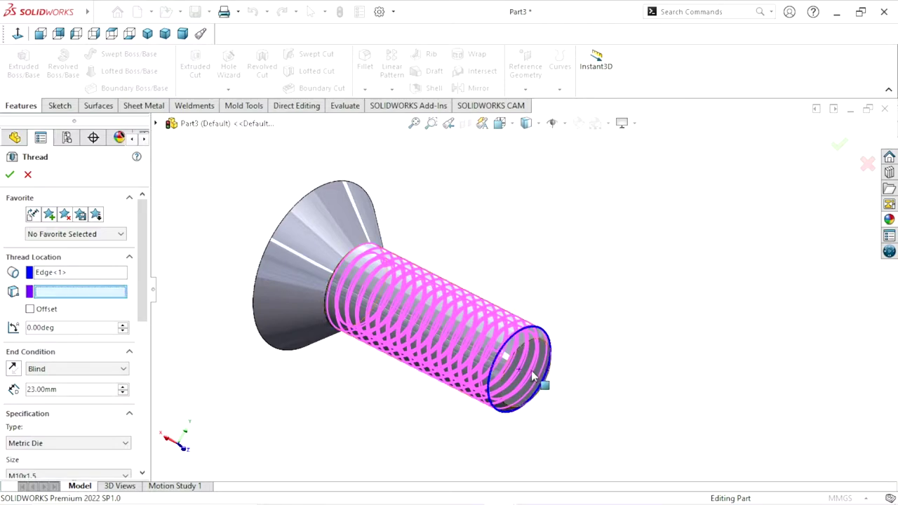
{"action": "scroll", "coordinate": [535, 378], "scroll_direction": "down", "scroll_amount": 3}
{"action": "left_click", "coordinate": [554, 284]}
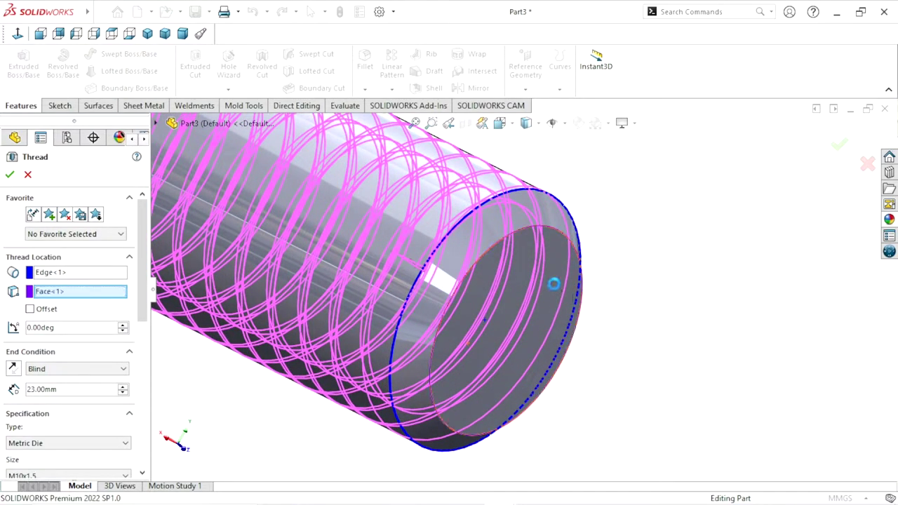
{"action": "scroll", "coordinate": [594, 303], "scroll_direction": "up", "scroll_amount": 2}
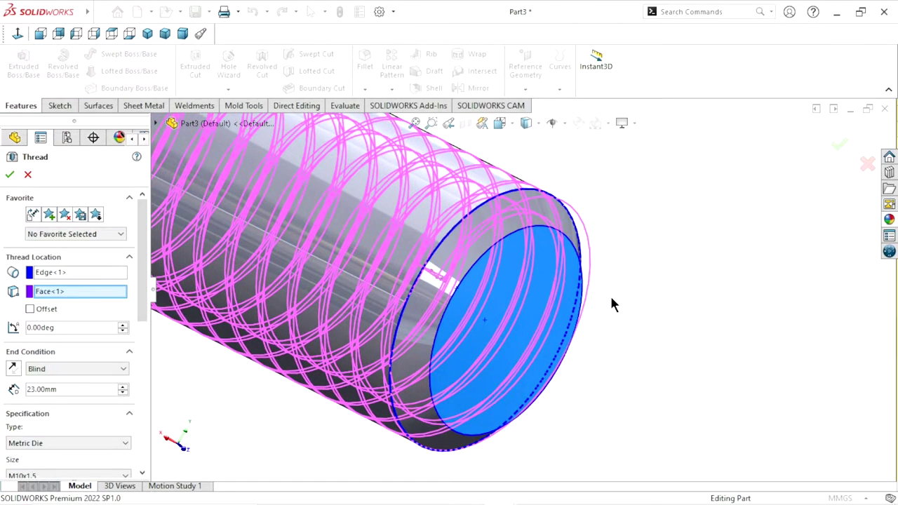
{"action": "mouse_move", "coordinate": [597, 333]}
{"action": "middle_mouse_down"}
{"action": "mouse_move", "coordinate": [645, 316]}
{"action": "mouse_move", "coordinate": [610, 315]}
{"action": "middle_mouse_up"}
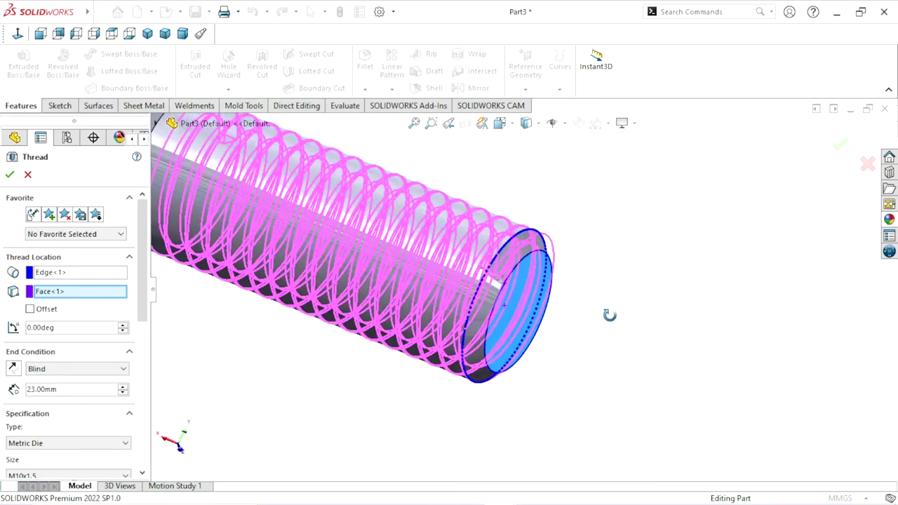
{"action": "scroll", "coordinate": [531, 327], "scroll_direction": "up", "scroll_amount": 2}
{"action": "scroll", "coordinate": [412, 259], "scroll_direction": "up", "scroll_amount": 2}
{"action": "scroll", "coordinate": [493, 276], "scroll_direction": "down", "scroll_amount": 1}
{"action": "scroll", "coordinate": [494, 276], "scroll_direction": "down", "scroll_amount": 1}
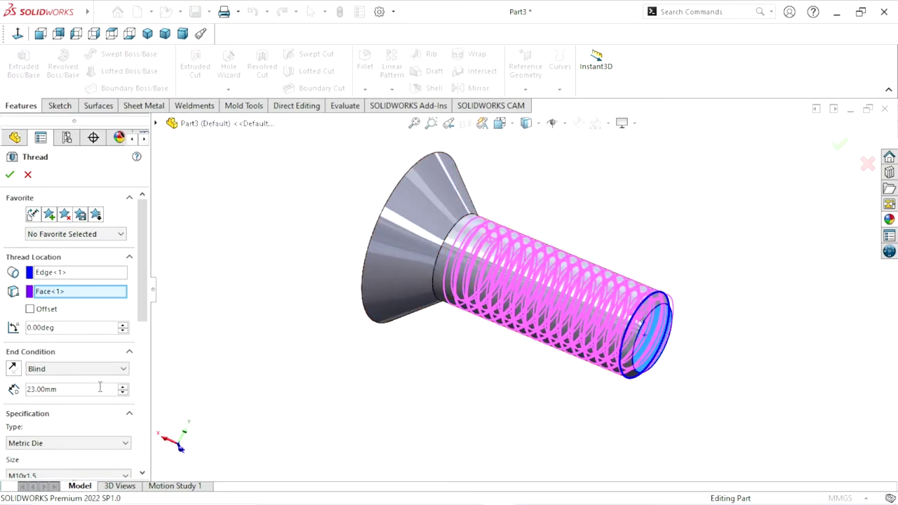
{"action": "scroll", "coordinate": [143, 302], "scroll_direction": "down", "scroll_amount": 3}
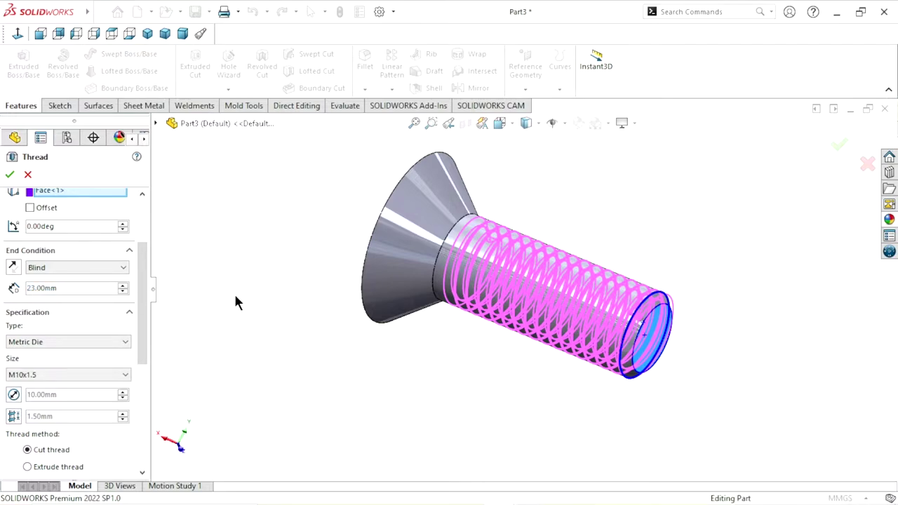
Keep the Metric Die M10x1.5 thread, blind 23 mm, and create Thread1.
{"action": "left_click", "coordinate": [90, 341]}
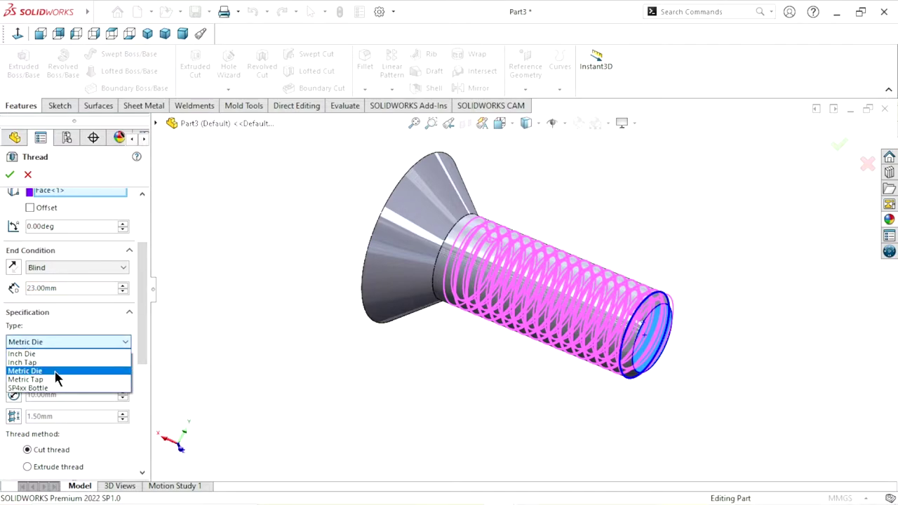
{"action": "left_click", "coordinate": [56, 372]}
{"action": "left_click", "coordinate": [92, 382]}
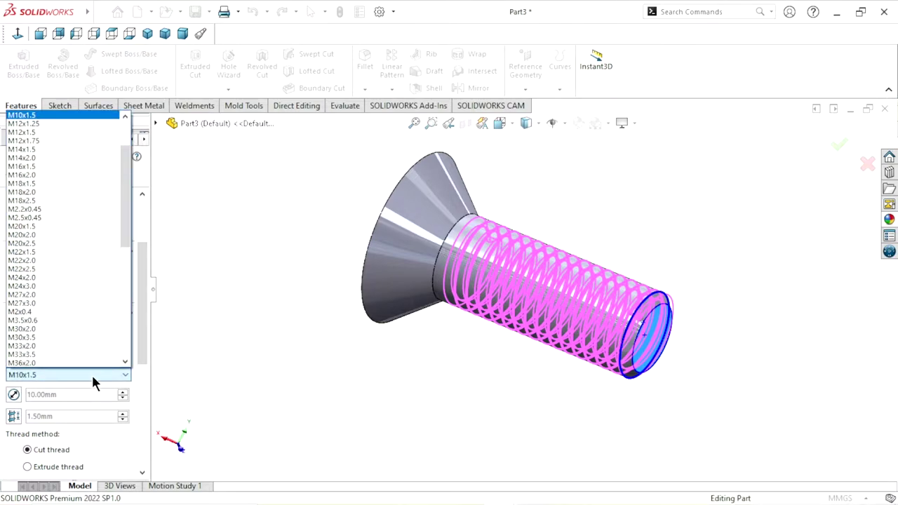
{"action": "left_click", "coordinate": [46, 117]}
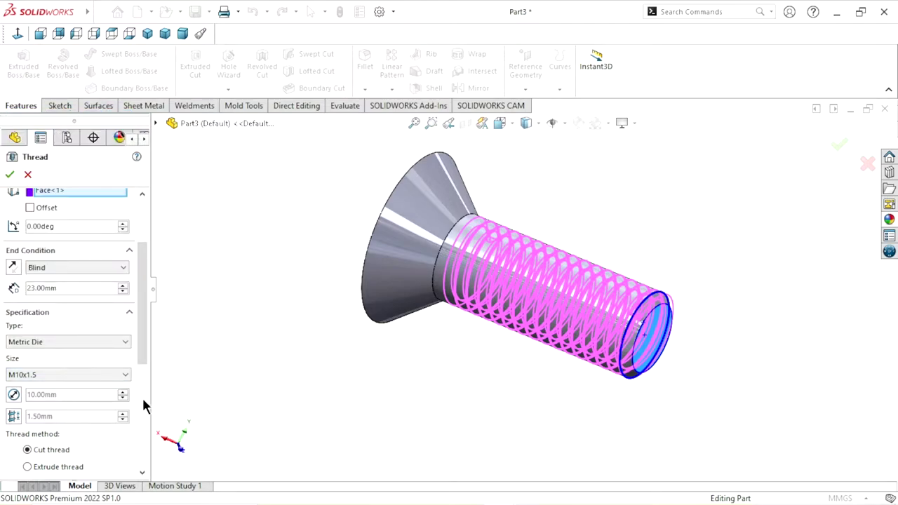
{"action": "scroll", "coordinate": [139, 375], "scroll_direction": "down", "scroll_amount": 5}
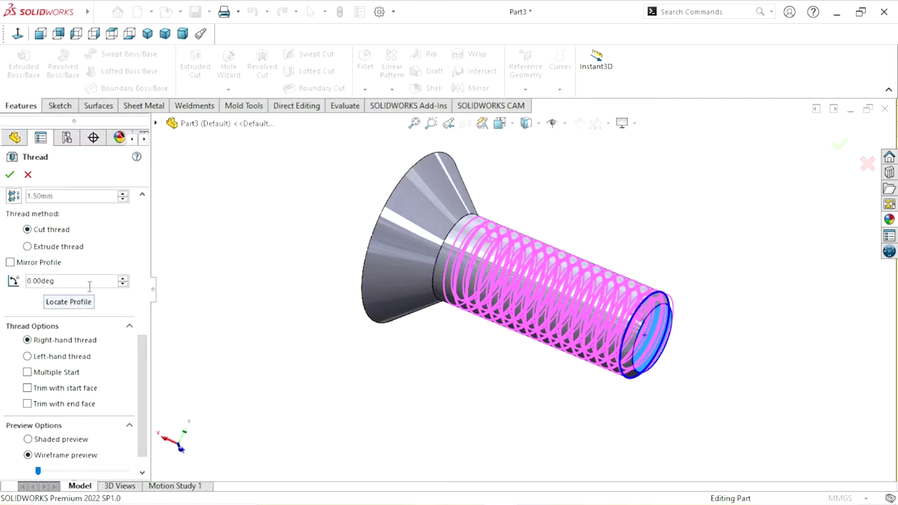
{"action": "left_click", "coordinate": [61, 341]}
{"action": "left_click", "coordinate": [10, 175]}
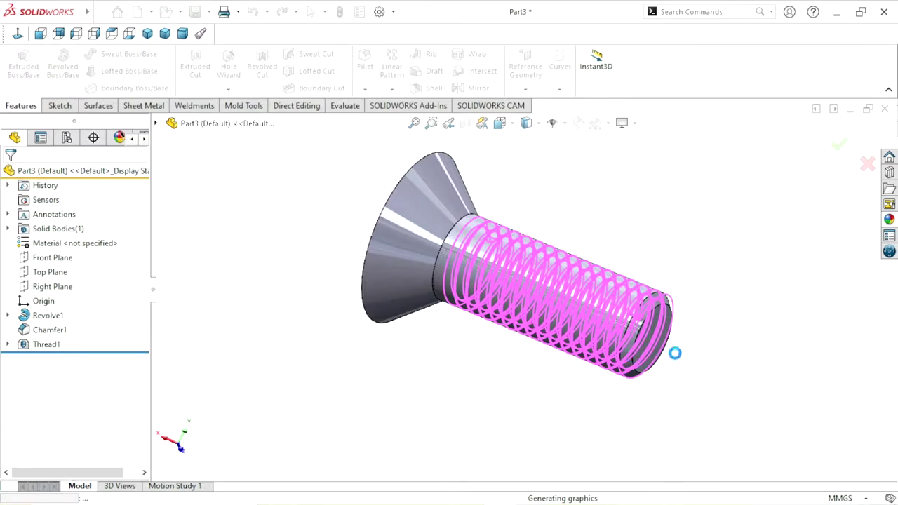
Edit Thread1 to a reversed 1.00 mm start offset with Maintain thread length enabled.
{"action": "scroll", "coordinate": [650, 336], "scroll_direction": "down", "scroll_amount": 3}
{"action": "mouse_move", "coordinate": [726, 298]}
{"action": "middle_mouse_down"}
{"action": "mouse_move", "coordinate": [695, 336]}
{"action": "mouse_move", "coordinate": [486, 467]}
{"action": "middle_mouse_up"}
{"action": "scroll", "coordinate": [460, 449], "scroll_direction": "down", "scroll_amount": 5}
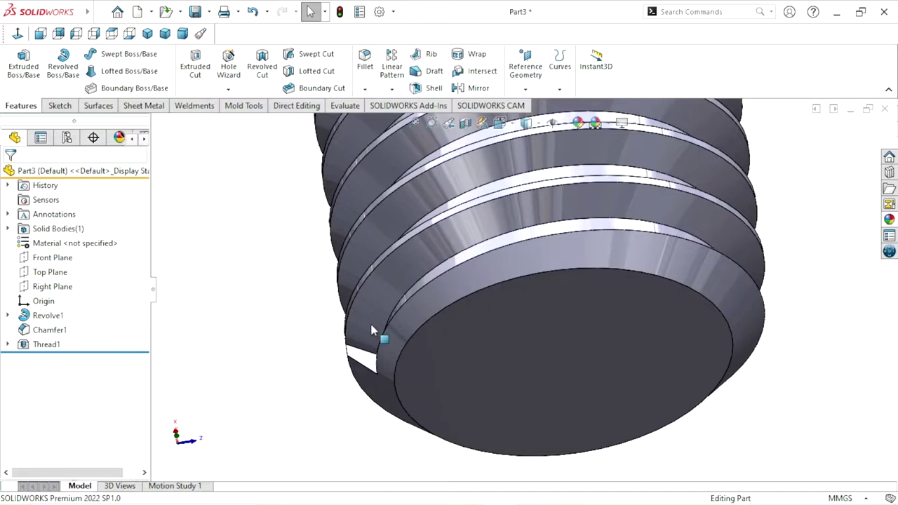
{"action": "left_click", "coordinate": [27, 345]}
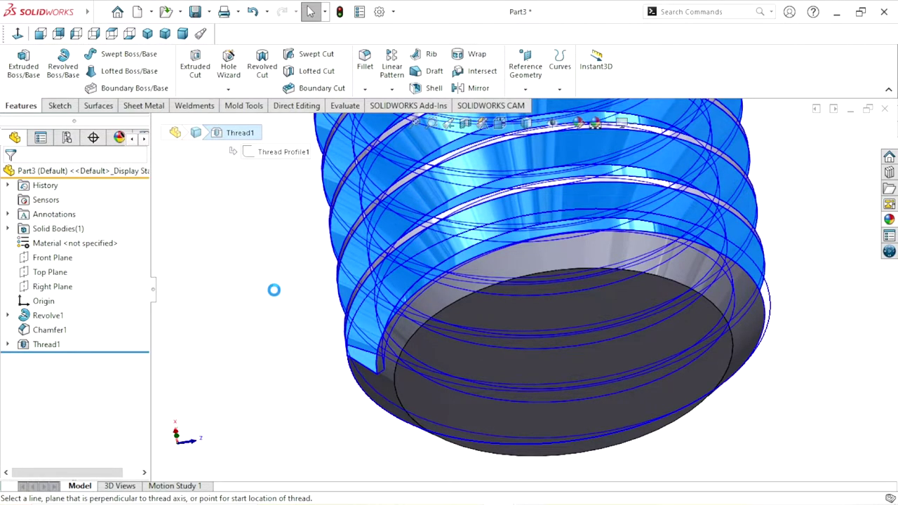
{"action": "middle_click_drag", "start_coordinate": [331, 322], "coordinate": [419, 307]}
{"action": "scroll", "coordinate": [409, 311], "scroll_direction": "down", "scroll_amount": 5}
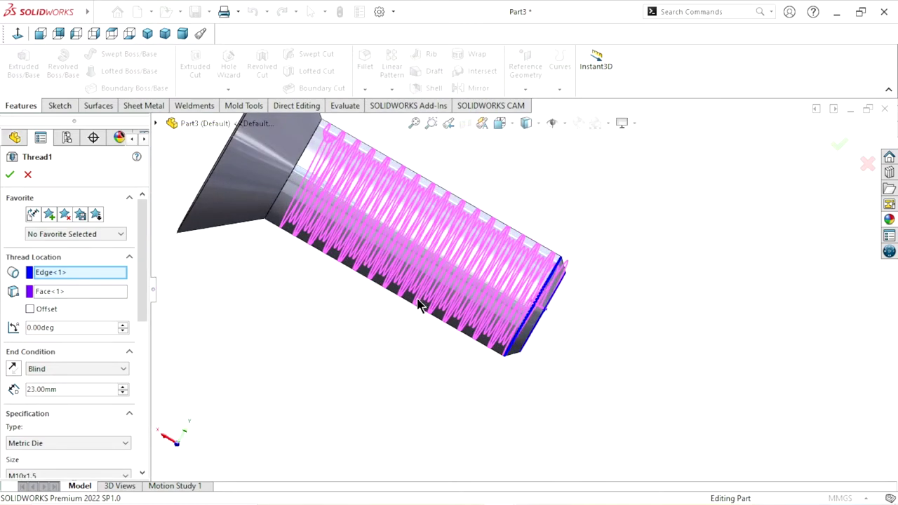
{"action": "left_click", "coordinate": [31, 309]}
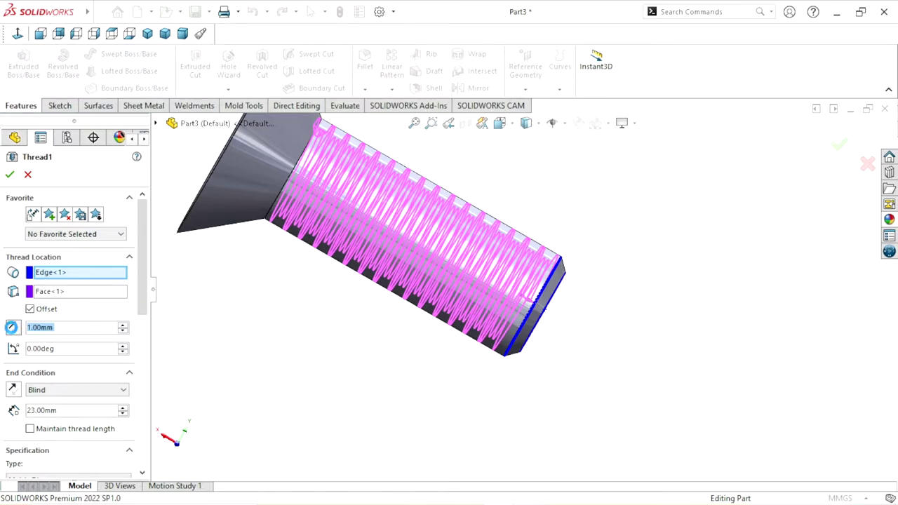
{"action": "left_click", "coordinate": [12, 327]}
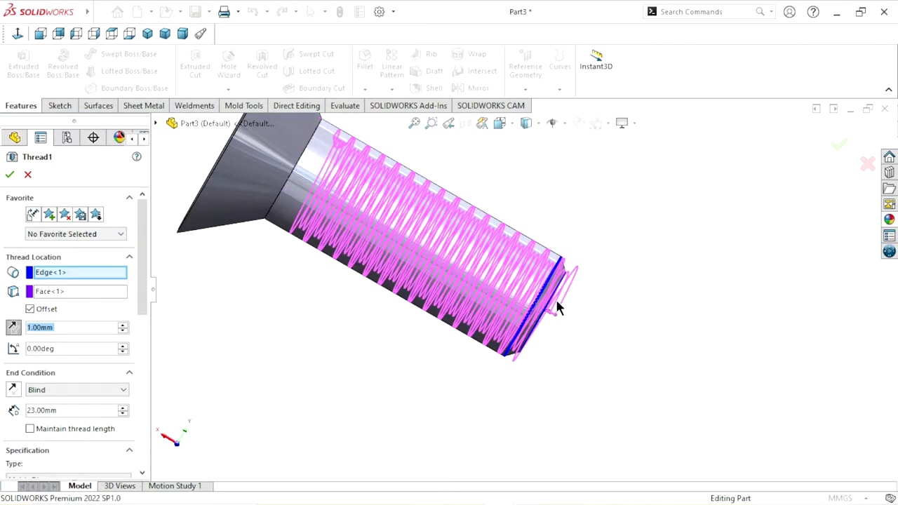
{"action": "left_click_drag", "start_coordinate": [142, 294], "coordinate": [143, 344]}
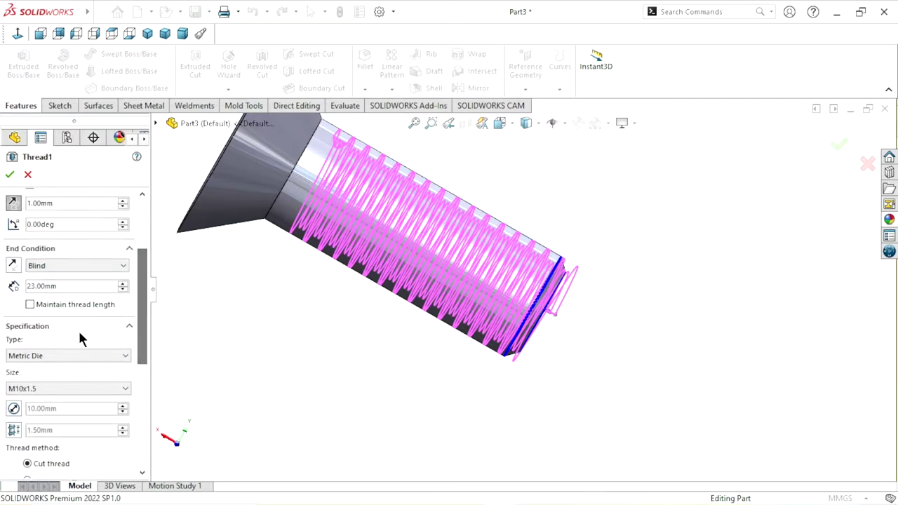
{"action": "left_click", "coordinate": [32, 308]}
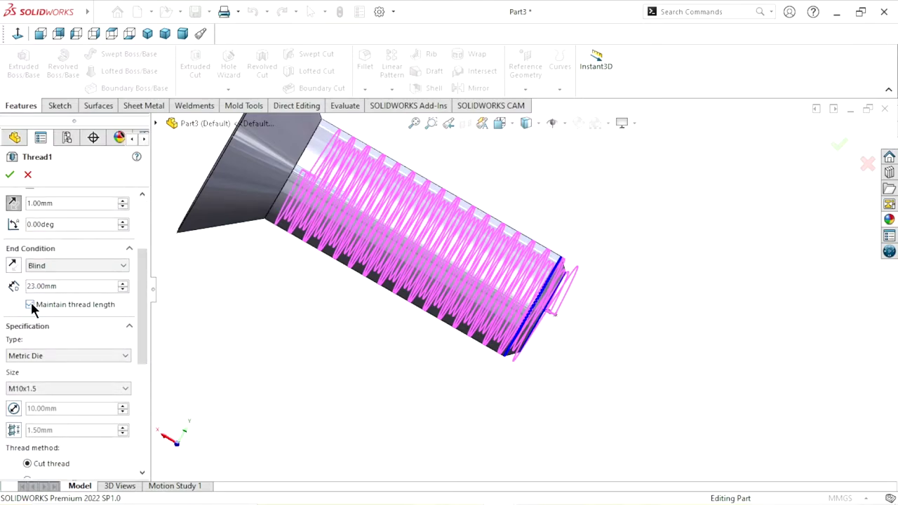
{"action": "scroll", "coordinate": [146, 312], "scroll_direction": "down", "scroll_amount": 1}
{"action": "scroll", "coordinate": [146, 321], "scroll_direction": "down", "scroll_amount": 1}
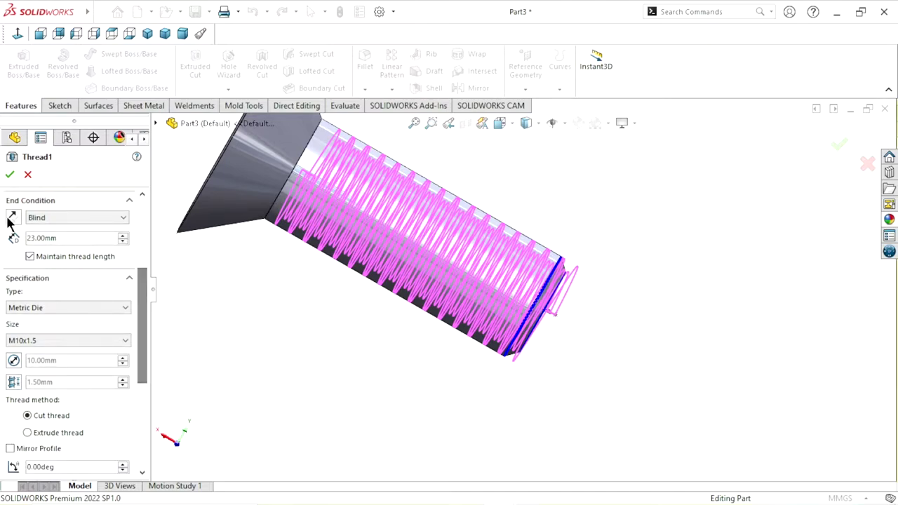
{"action": "left_click", "coordinate": [10, 174]}
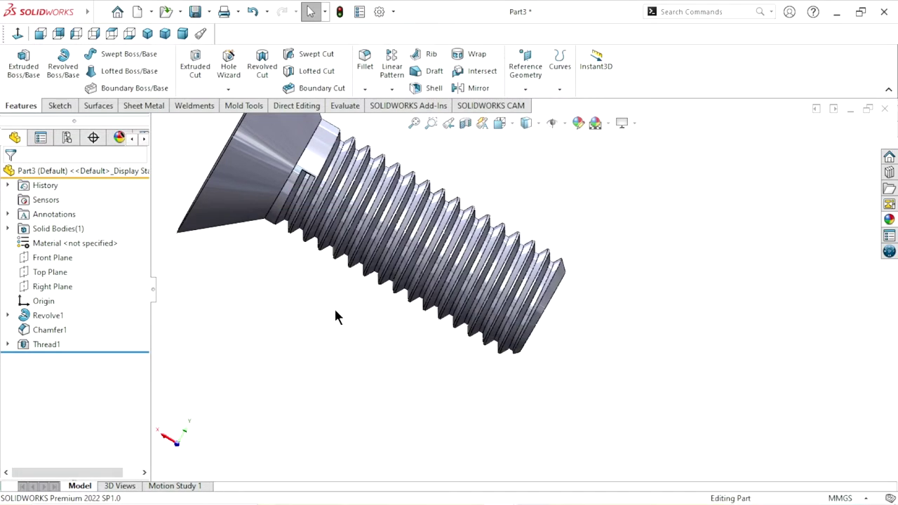
Turn the screw head-left and open the thread's triangular profile sketch for editing.
{"action": "mouse_move", "coordinate": [334, 307]}
{"action": "middle_mouse_down"}
{"action": "mouse_move", "coordinate": [302, 262]}
{"action": "mouse_move", "coordinate": [267, 309]}
{"action": "mouse_move", "coordinate": [421, 330]}
{"action": "middle_mouse_up"}
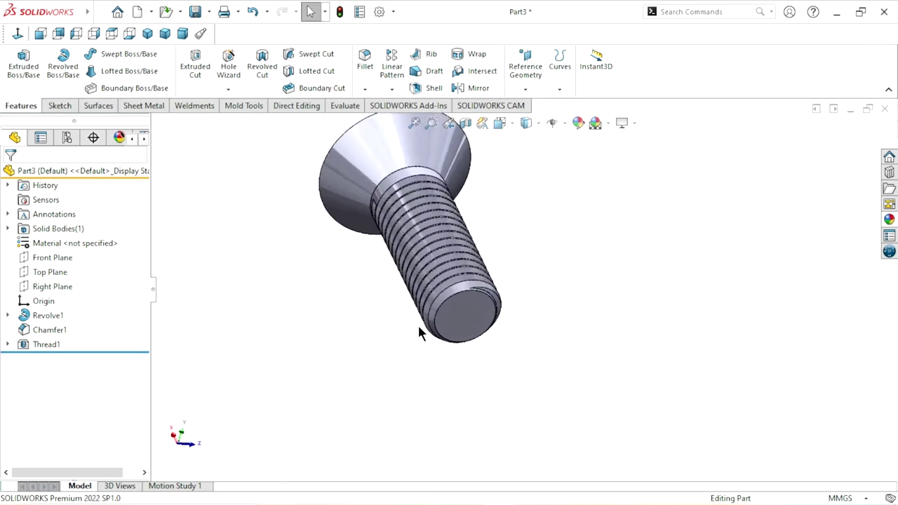
{"action": "scroll", "coordinate": [489, 313], "scroll_direction": "down", "scroll_amount": 3}
{"action": "scroll", "coordinate": [403, 305], "scroll_direction": "up", "scroll_amount": 5}
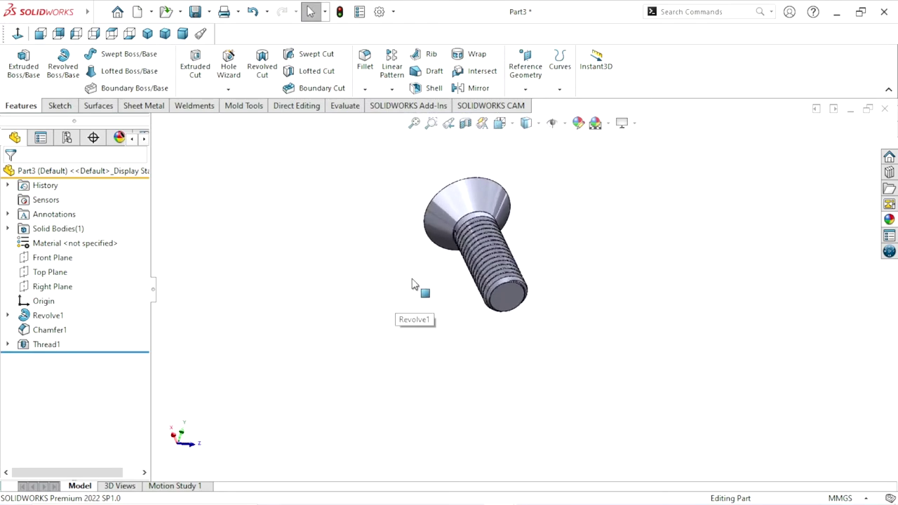
{"action": "mouse_move", "coordinate": [449, 254]}
{"action": "middle_mouse_down"}
{"action": "mouse_move", "coordinate": [444, 321]}
{"action": "mouse_move", "coordinate": [491, 260]}
{"action": "mouse_move", "coordinate": [471, 293]}
{"action": "middle_mouse_up"}
{"action": "scroll", "coordinate": [491, 260], "scroll_direction": "down", "scroll_amount": 5}
{"action": "scroll", "coordinate": [481, 254], "scroll_direction": "down", "scroll_amount": 3}
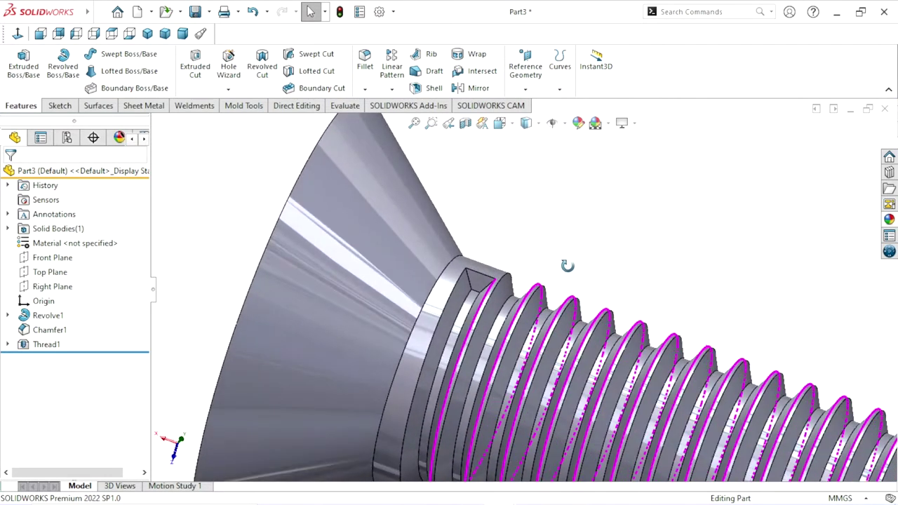
{"action": "left_click", "coordinate": [496, 284]}
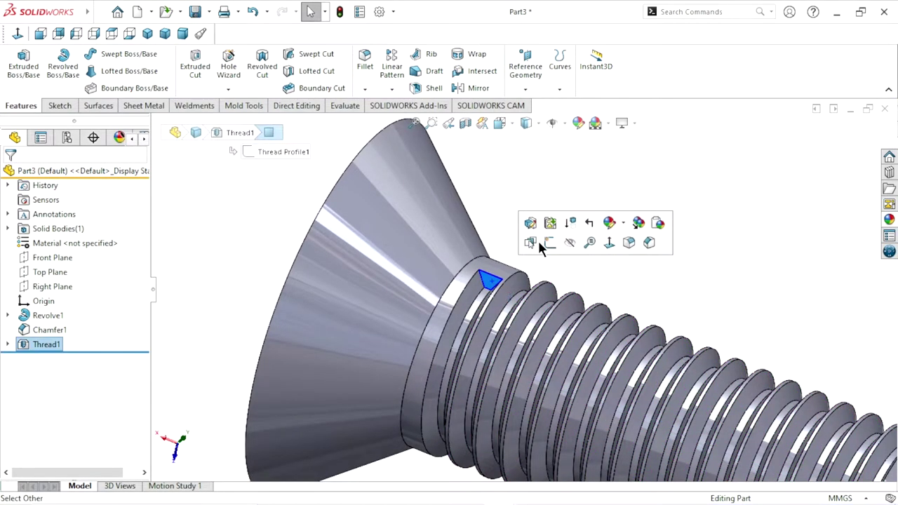
{"action": "left_click", "coordinate": [542, 241]}
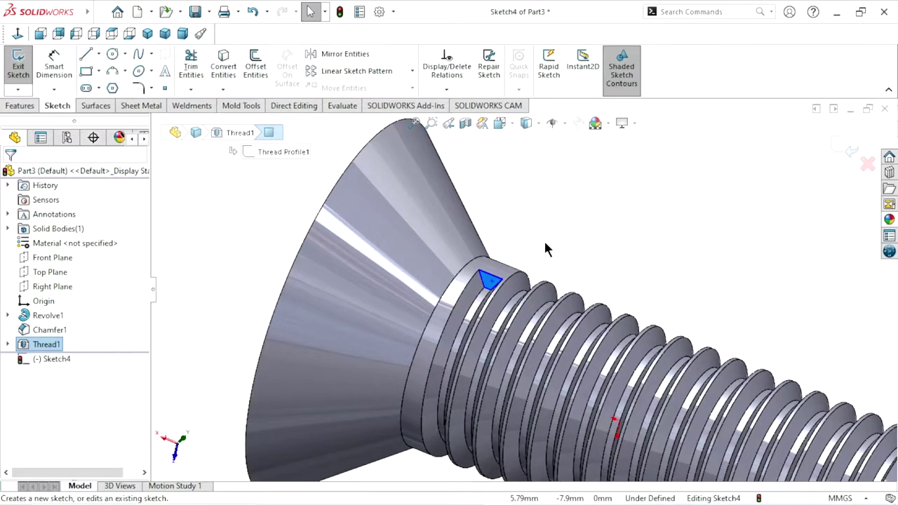
{"action": "left_click", "coordinate": [226, 70]}
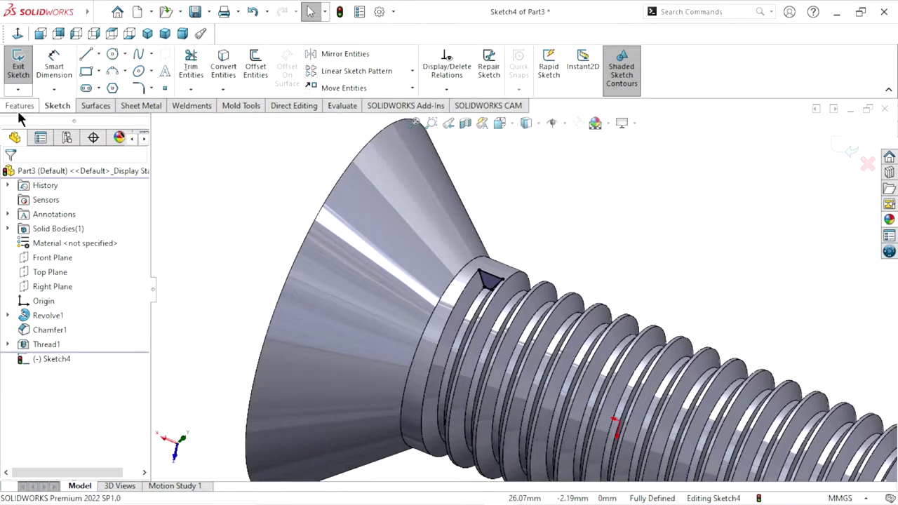
Cut-extrude the triangular thread profile with an Up To Next end condition.
{"action": "left_click", "coordinate": [20, 106]}
{"action": "left_click", "coordinate": [198, 67]}
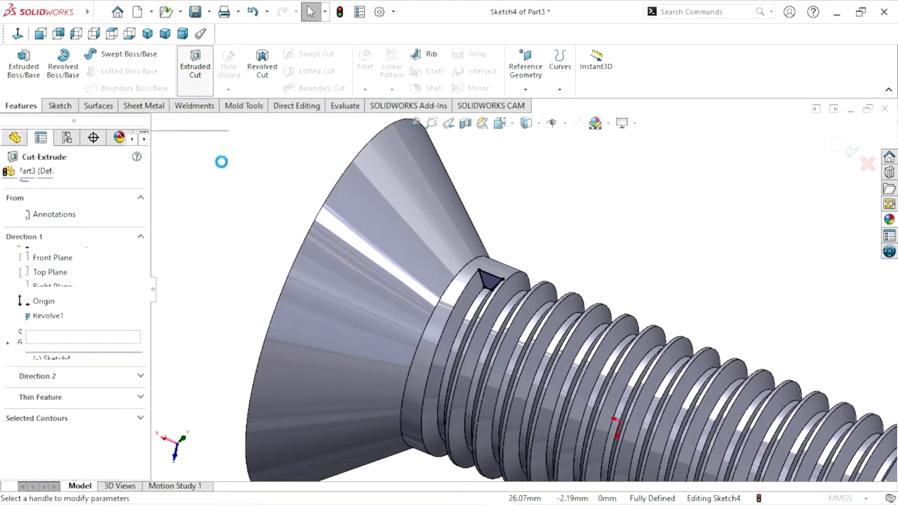
{"action": "left_click", "coordinate": [102, 254]}
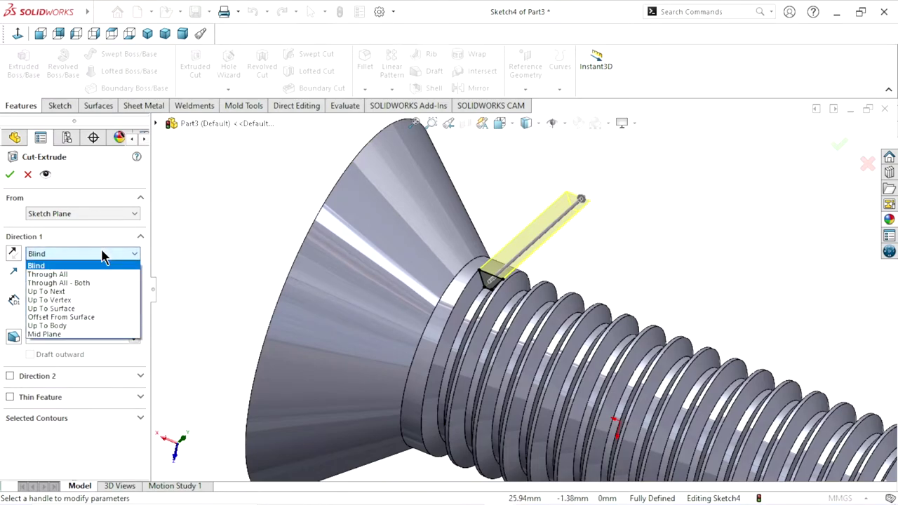
{"action": "left_click", "coordinate": [49, 291]}
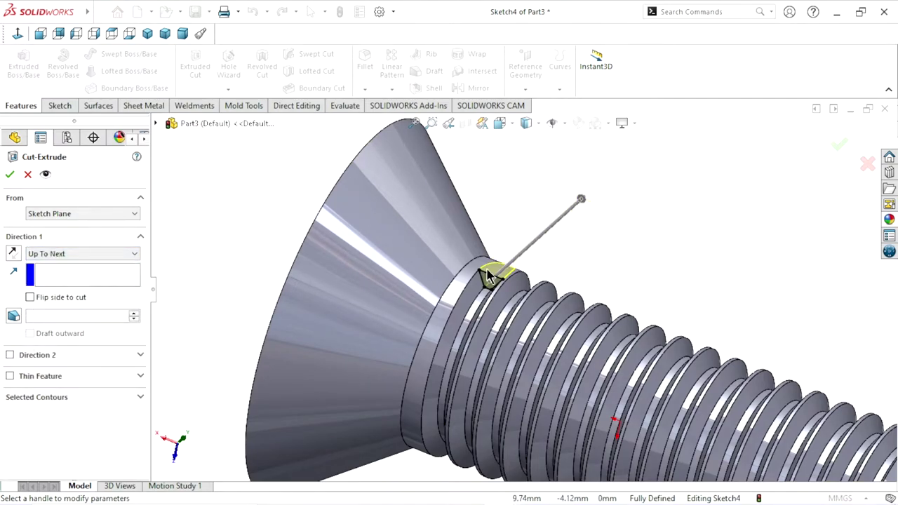
{"action": "left_click", "coordinate": [13, 176]}
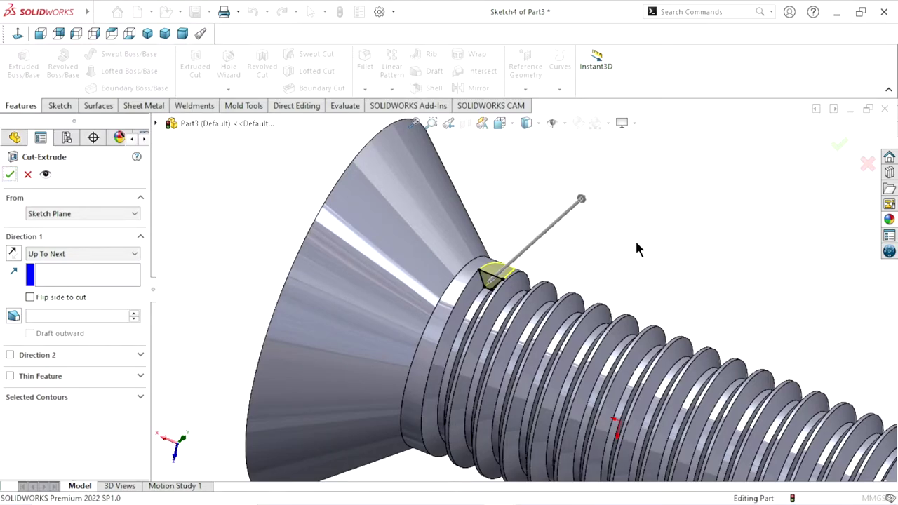
Start a sketch on the screw head's flat face, viewed normal to it.
{"action": "middle_click_drag", "start_coordinate": [586, 268], "coordinate": [597, 313]}
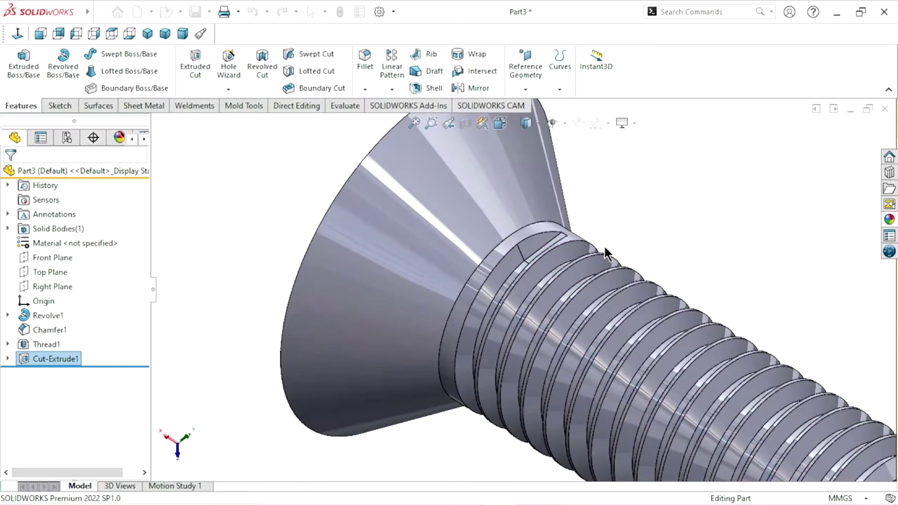
{"action": "scroll", "coordinate": [597, 313], "scroll_direction": "up", "scroll_amount": 2}
{"action": "scroll", "coordinate": [561, 319], "scroll_direction": "up", "scroll_amount": 2}
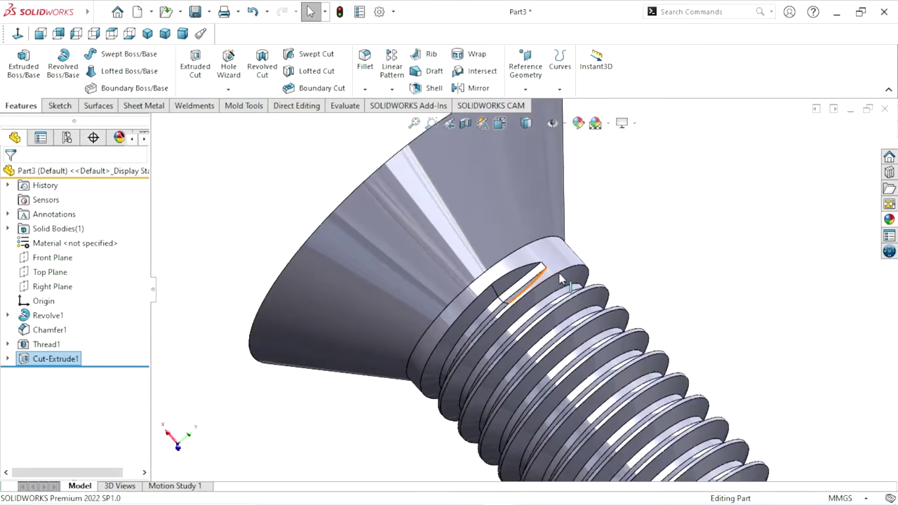
{"action": "scroll", "coordinate": [519, 330], "scroll_direction": "up", "scroll_amount": 2}
{"action": "scroll", "coordinate": [477, 338], "scroll_direction": "up", "scroll_amount": 2}
{"action": "middle_click_drag", "start_coordinate": [477, 338], "coordinate": [594, 425]}
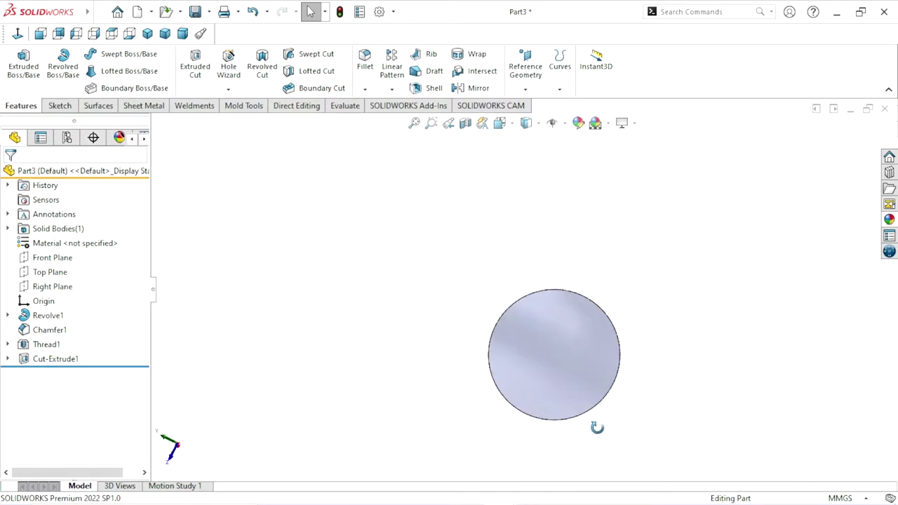
{"action": "left_click", "coordinate": [598, 355]}
{"action": "left_click", "coordinate": [619, 332]}
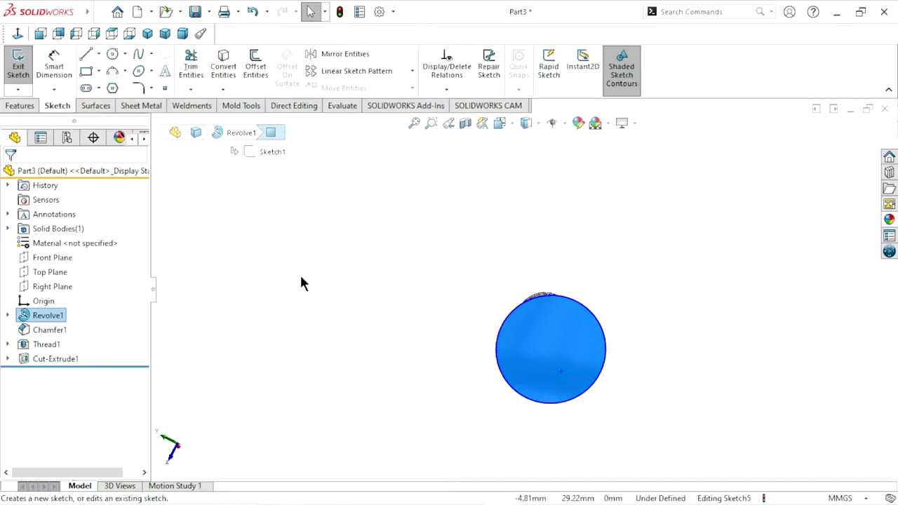
{"action": "left_click", "coordinate": [18, 35]}
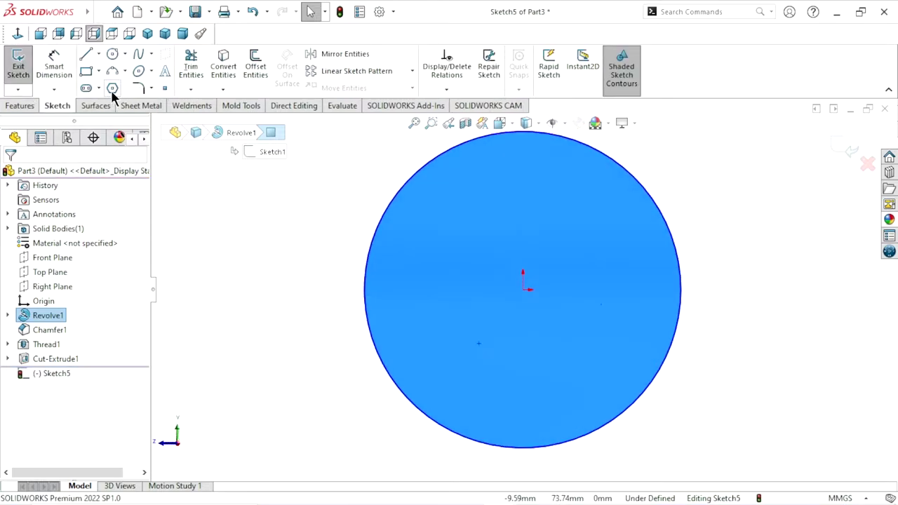
Draw a hexagon centred on the origin and dimension it 6 mm across flats.
{"action": "left_click", "coordinate": [112, 88]}
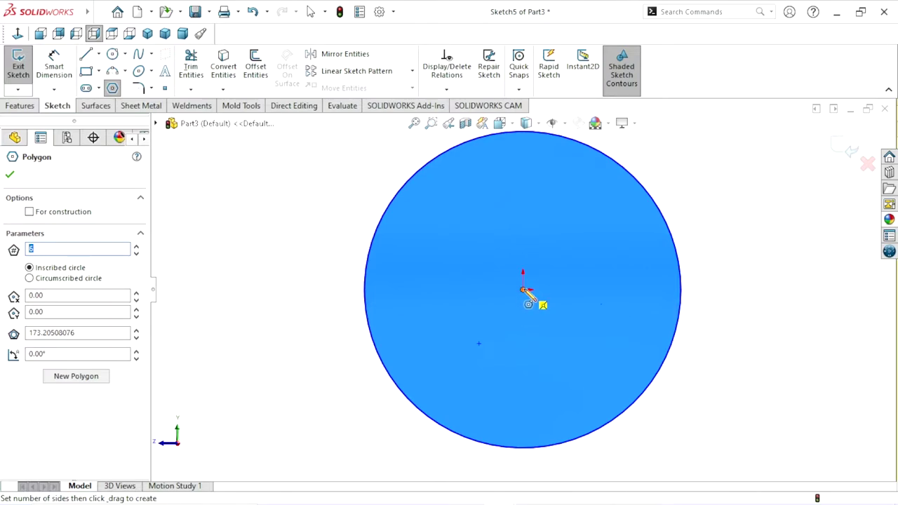
{"action": "left_click_drag", "start_coordinate": [523, 290], "coordinate": [522, 209]}
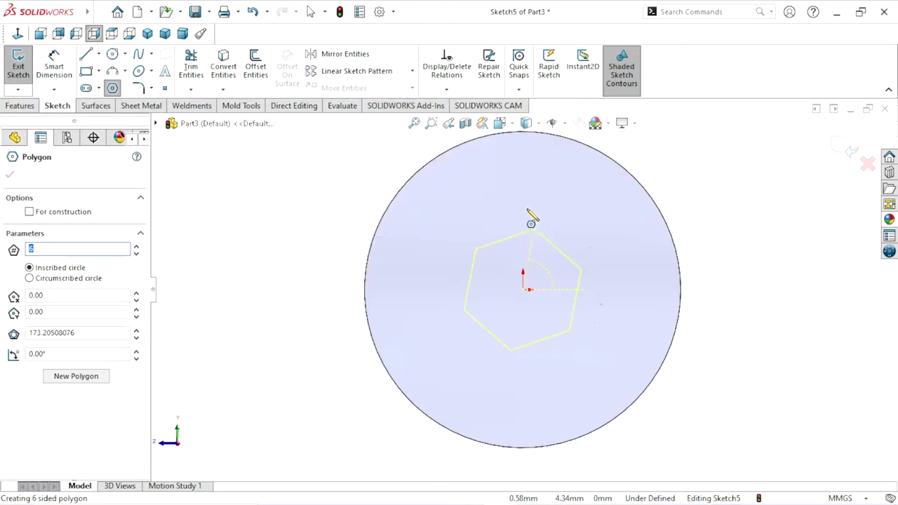
{"action": "right_click", "coordinate": [682, 188]}
{"action": "left_click", "coordinate": [702, 186]}
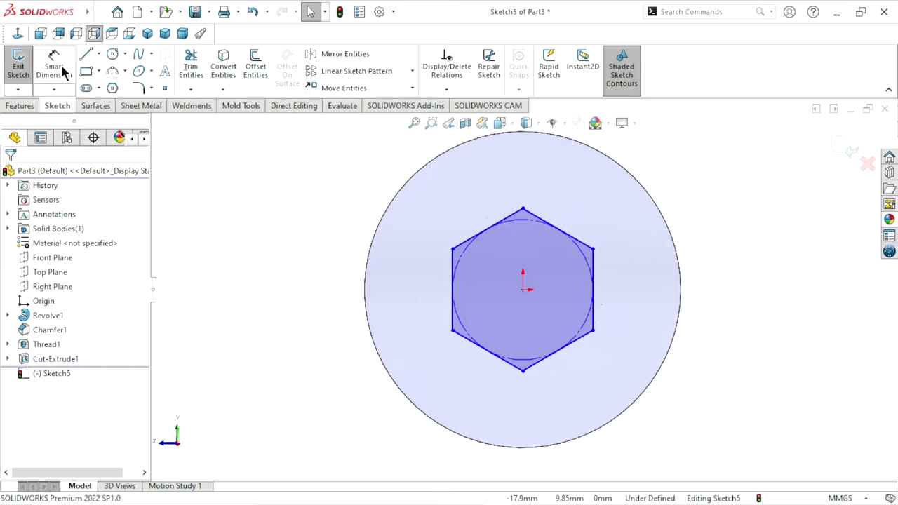
{"action": "left_click", "coordinate": [62, 70]}
{"action": "left_click", "coordinate": [592, 289]}
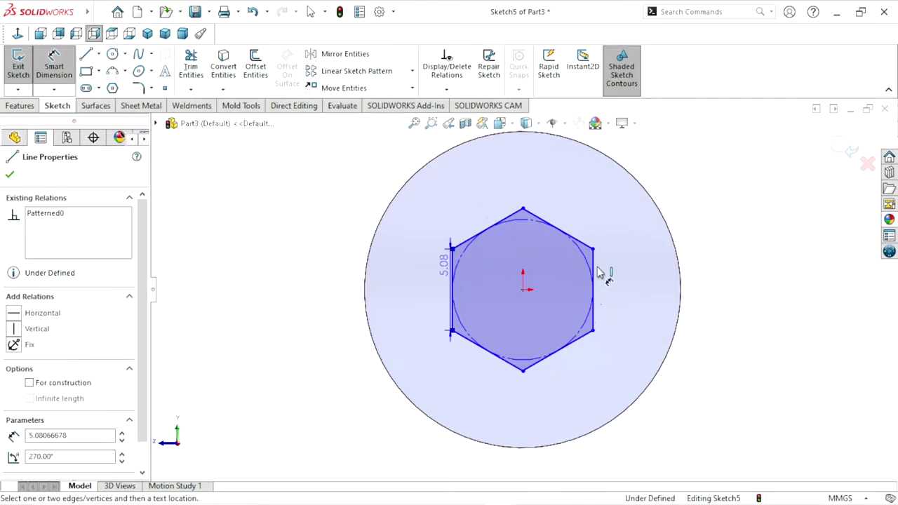
{"action": "left_click", "coordinate": [519, 181]}
{"action": "type", "text": "6"}
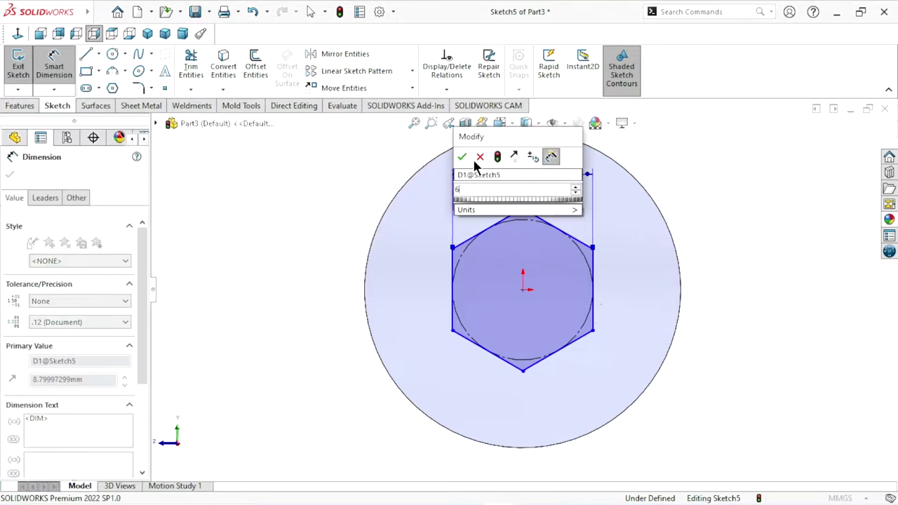
{"action": "left_click", "coordinate": [461, 155]}
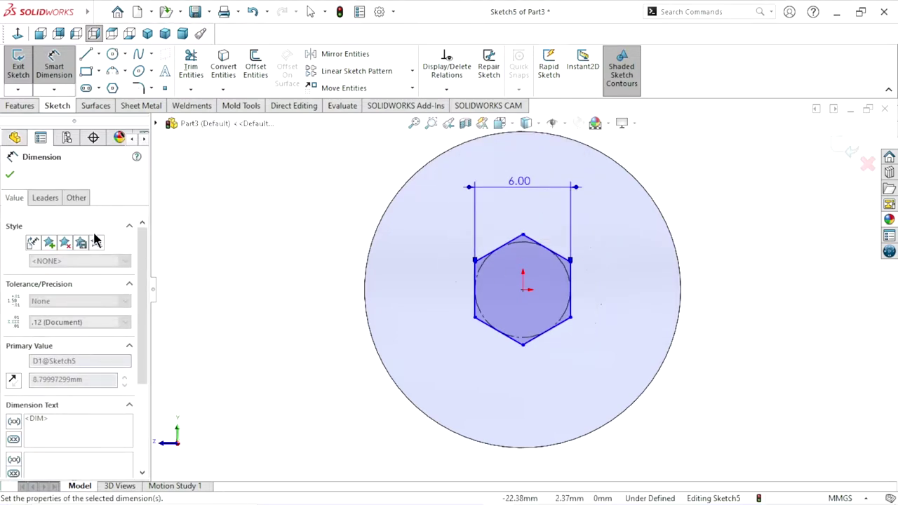
{"action": "left_click", "coordinate": [10, 174]}
Finish Cut-Extrude2 as a blind hex-socket cut 4.5 mm deep into the head.
{"action": "left_click", "coordinate": [20, 107]}
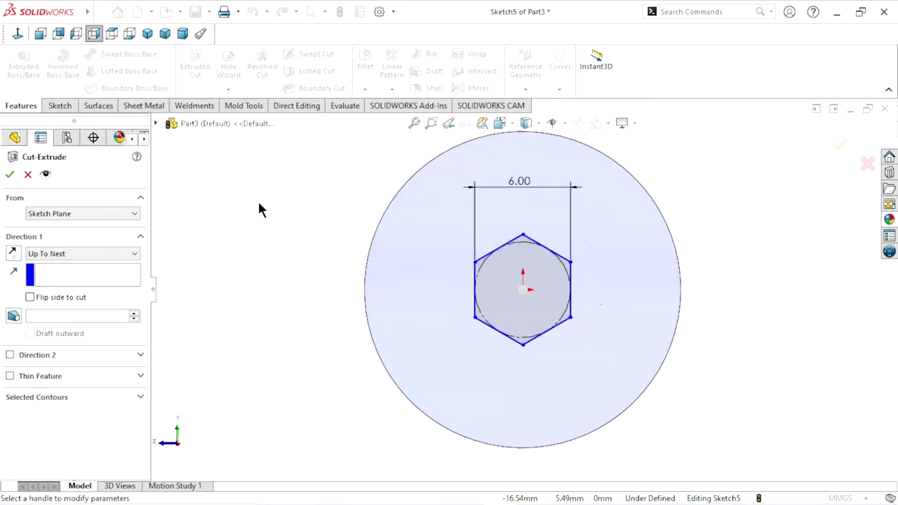
{"action": "left_click", "coordinate": [40, 254]}
{"action": "left_click", "coordinate": [43, 272]}
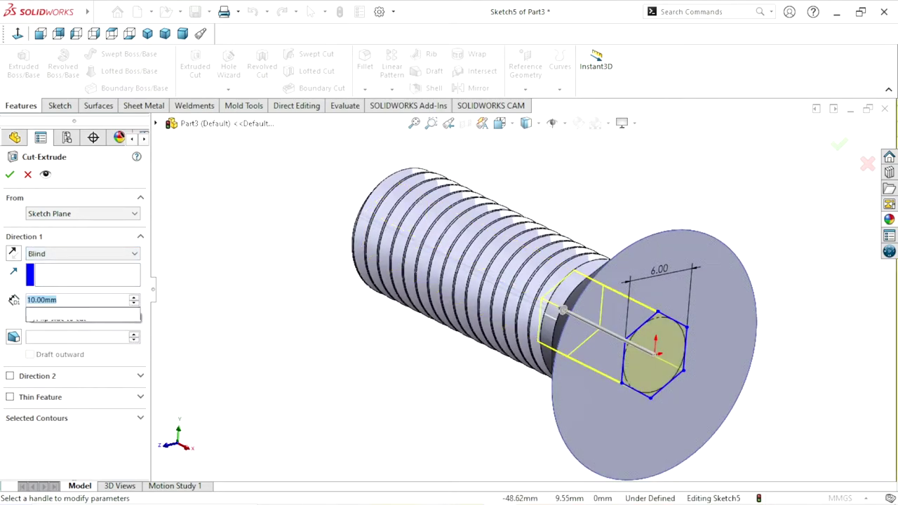
{"action": "type", "text": "4.5"}
{"action": "key", "text": "Return"}
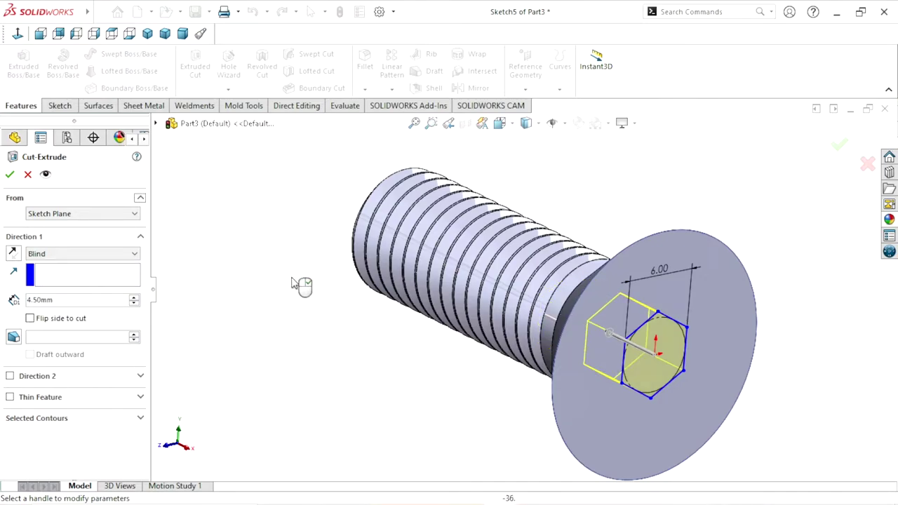
{"action": "left_click", "coordinate": [10, 176]}
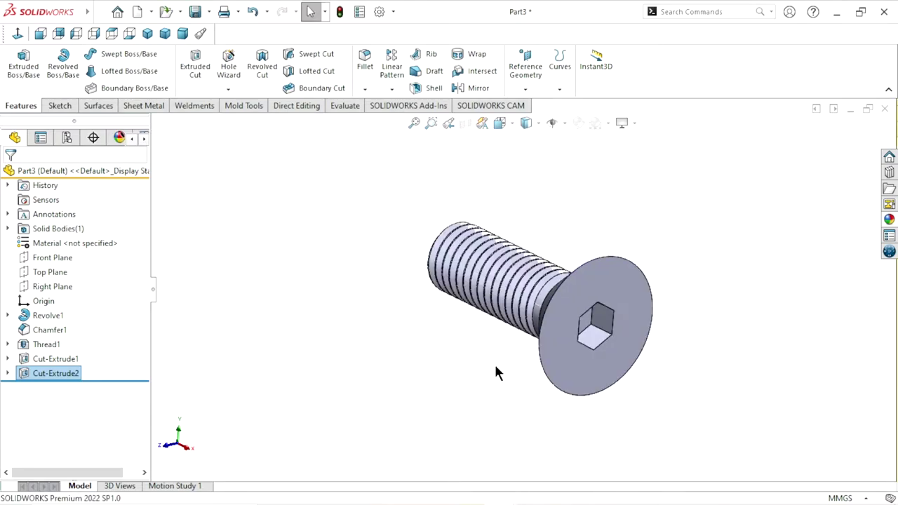
Orbit to inspect the socket head-on, then select the Front Plane.
{"action": "mouse_move", "coordinate": [494, 362]}
{"action": "middle_mouse_down"}
{"action": "mouse_move", "coordinate": [475, 339]}
{"action": "mouse_move", "coordinate": [437, 341]}
{"action": "mouse_move", "coordinate": [504, 340]}
{"action": "middle_mouse_up"}
{"action": "scroll", "coordinate": [503, 341], "scroll_direction": "down", "scroll_amount": 3}
{"action": "scroll", "coordinate": [420, 351], "scroll_direction": "up", "scroll_amount": 2}
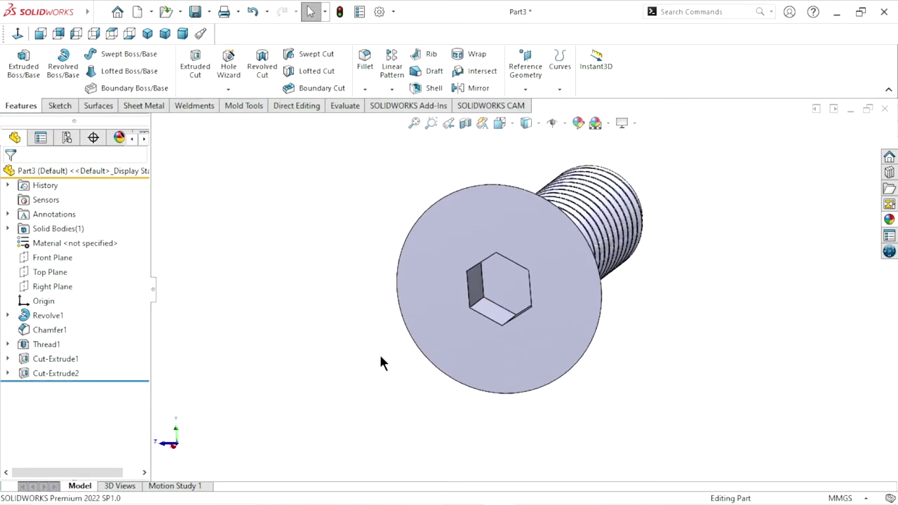
{"action": "left_click", "coordinate": [52, 257]}
Start a sketch on the Front Plane with Hidden Lines Visible display.
{"action": "left_click", "coordinate": [63, 236]}
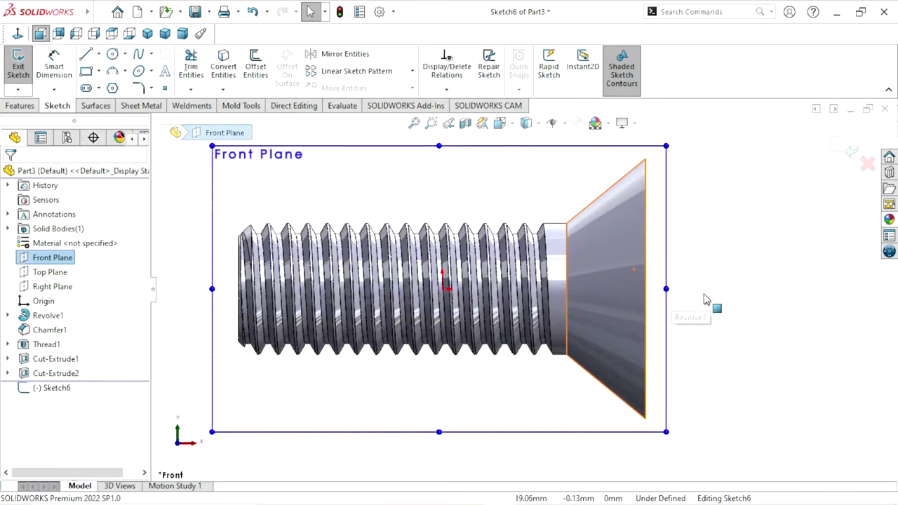
{"action": "left_click", "coordinate": [526, 123]}
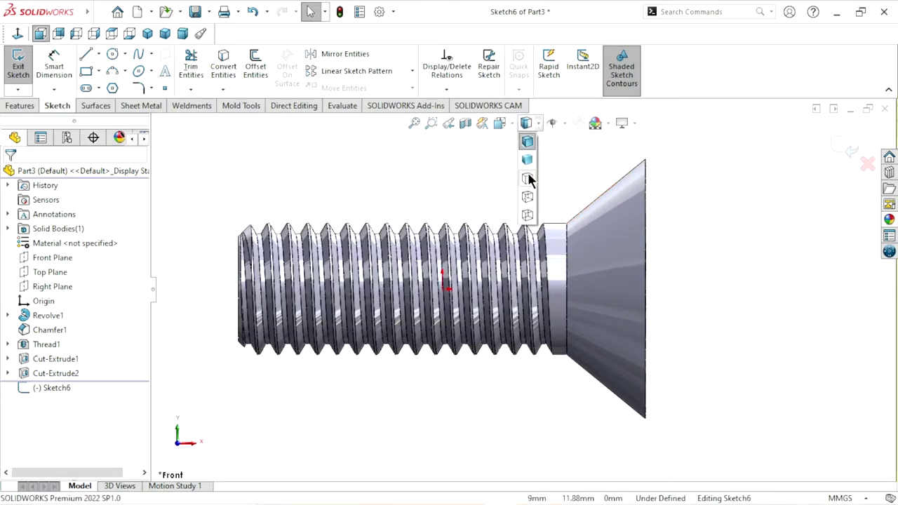
{"action": "left_click", "coordinate": [528, 197]}
{"action": "scroll", "coordinate": [684, 288], "scroll_direction": "down", "scroll_amount": 2}
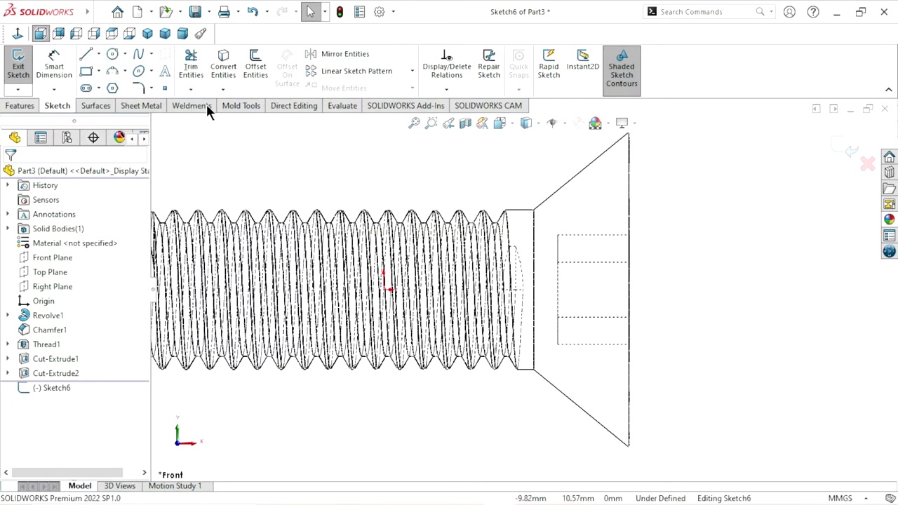
Draw a centreline from the origin out past the screw head along the axis.
{"action": "left_click", "coordinate": [99, 55]}
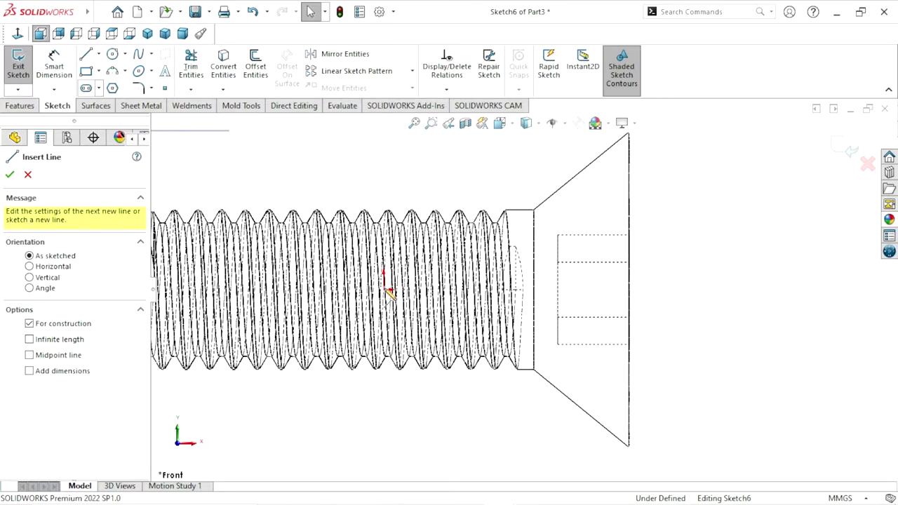
{"action": "left_click", "coordinate": [388, 290]}
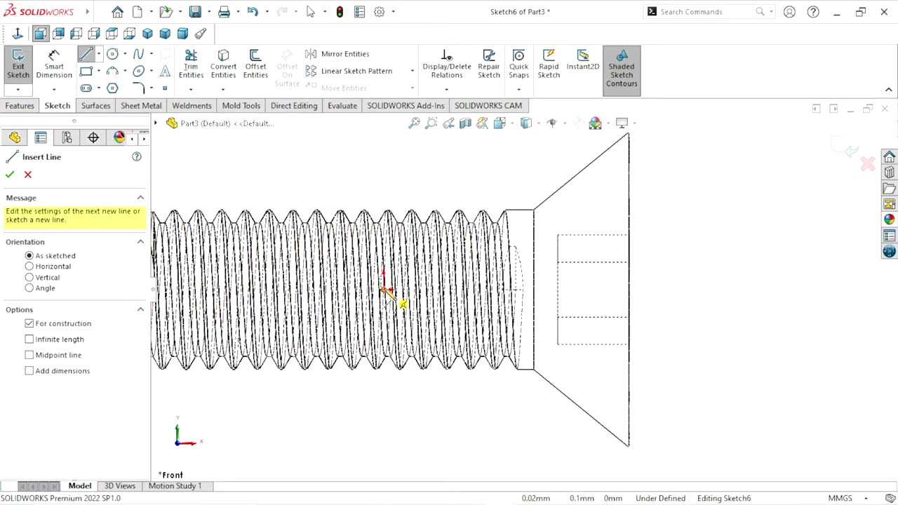
{"action": "left_click", "coordinate": [738, 289]}
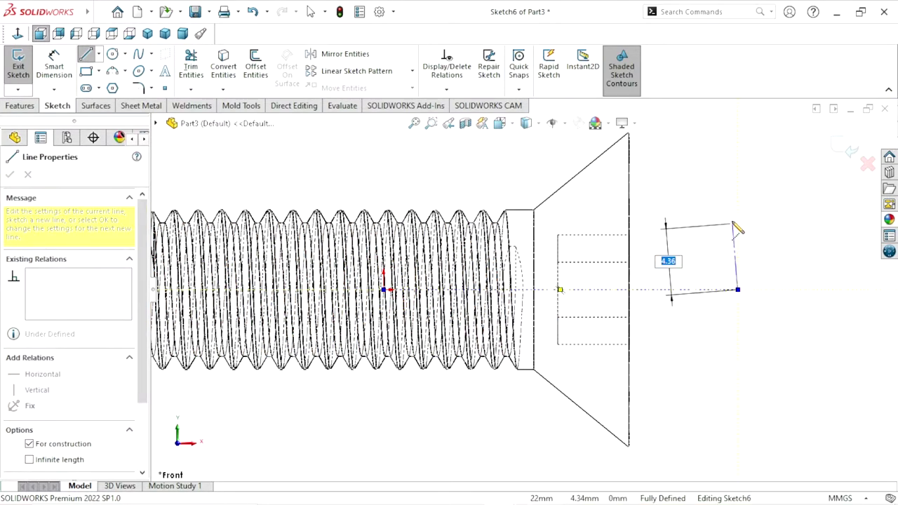
{"action": "right_click", "coordinate": [747, 238]}
{"action": "left_click", "coordinate": [745, 232]}
Draw lines from the upper socket corner to the axis, replacing the lower diagonal with an axis segment.
{"action": "left_click", "coordinate": [86, 56]}
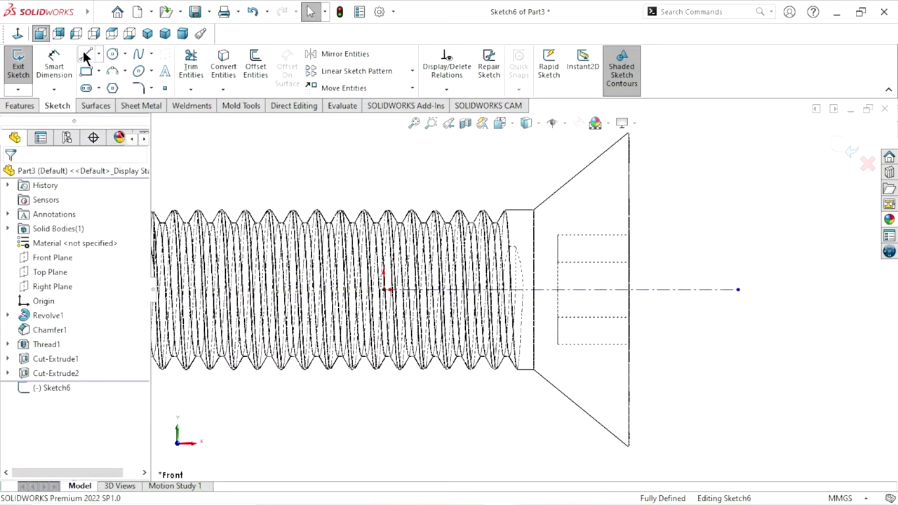
{"action": "left_click", "coordinate": [558, 236]}
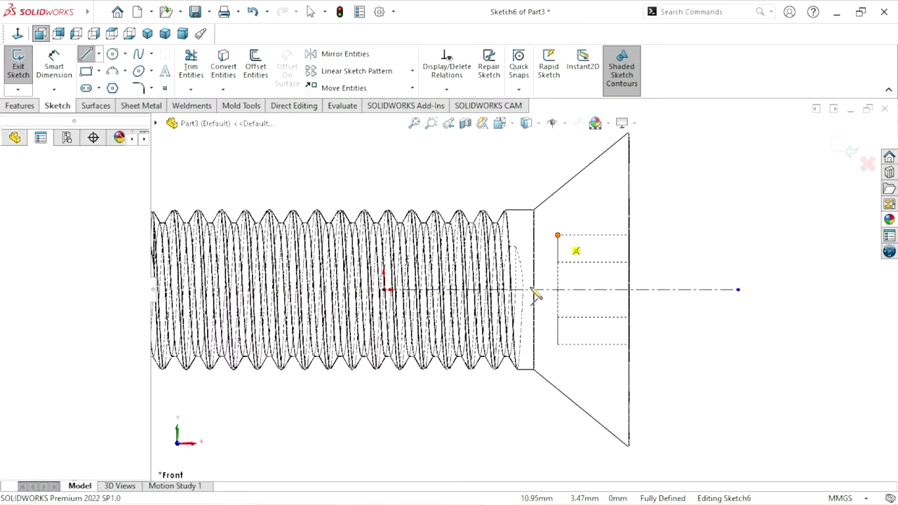
{"action": "left_click", "coordinate": [523, 290]}
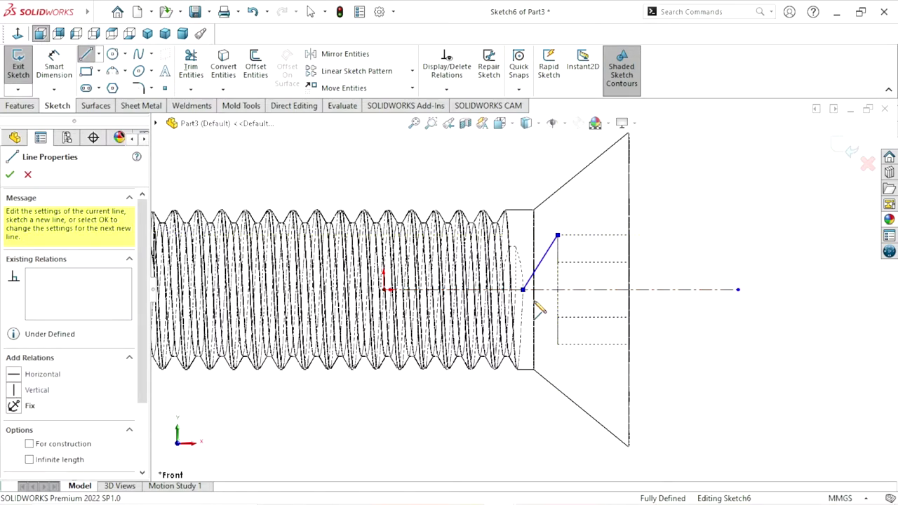
{"action": "left_click", "coordinate": [558, 345]}
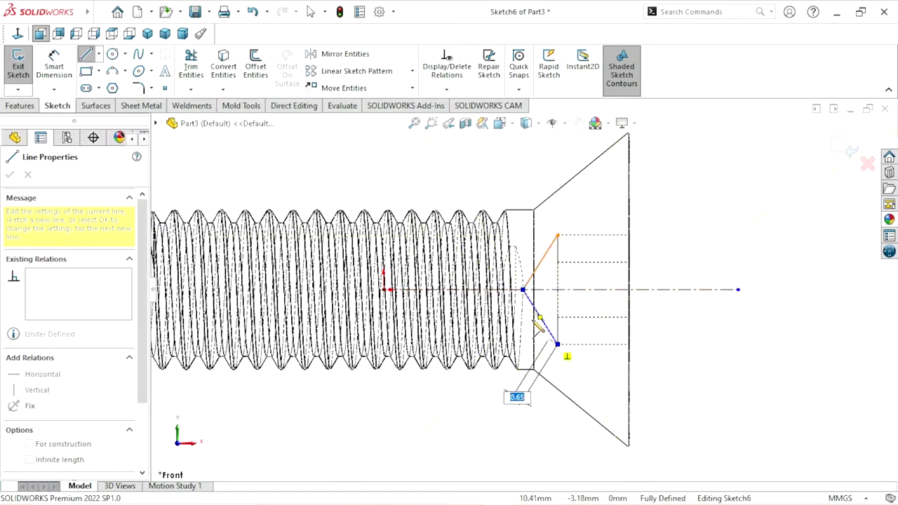
{"action": "key", "text": "Escape"}
{"action": "key", "text": "Escape"}
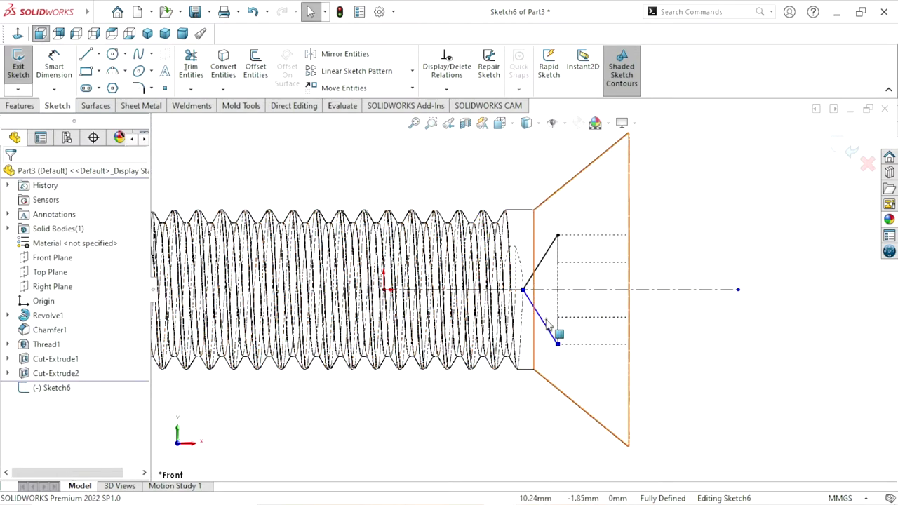
{"action": "left_click", "coordinate": [546, 330]}
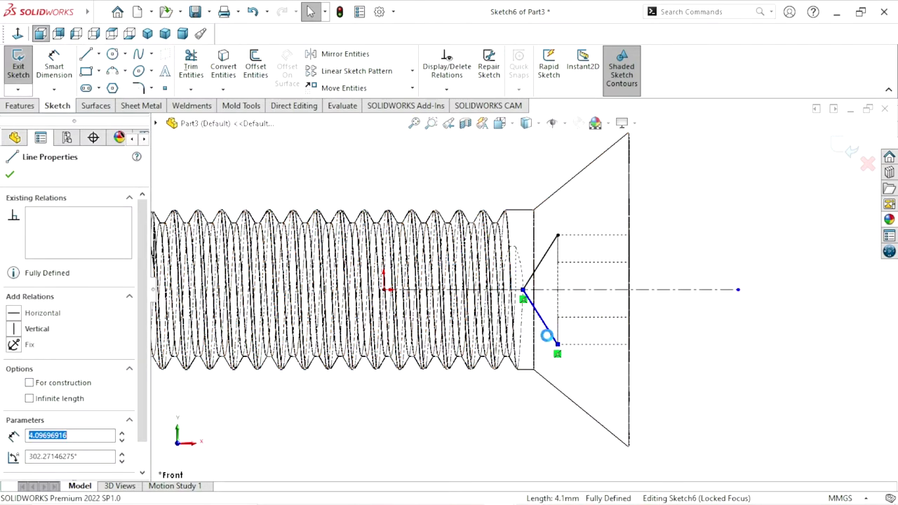
{"action": "key", "text": "Delete"}
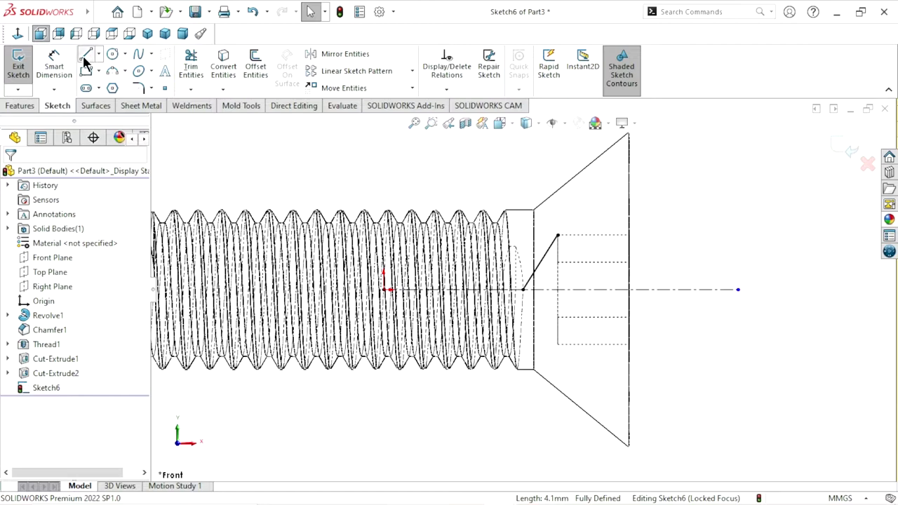
{"action": "key", "text": "l"}
{"action": "left_click", "coordinate": [523, 289]}
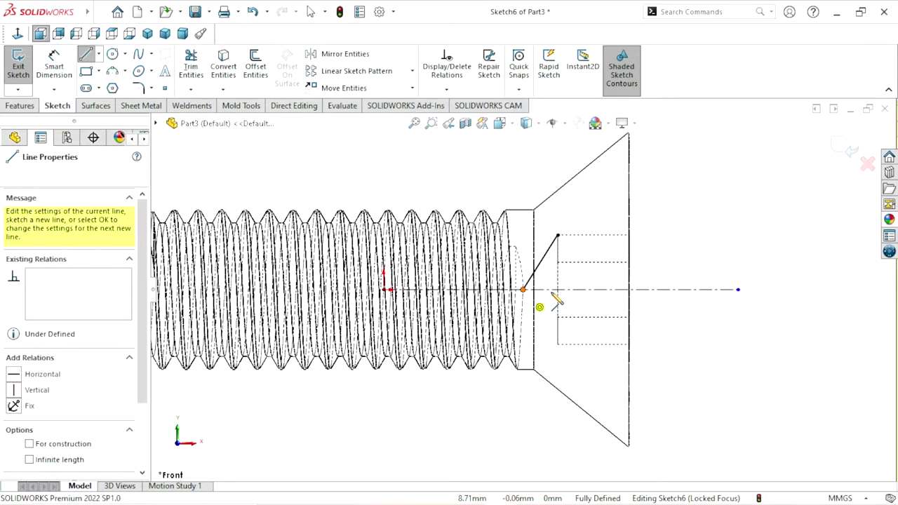
{"action": "left_click", "coordinate": [559, 289]}
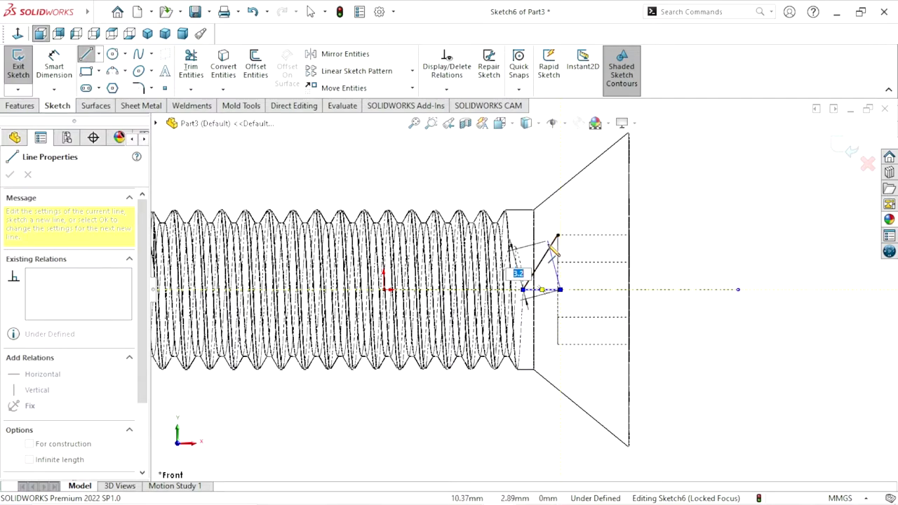
{"action": "left_click", "coordinate": [557, 235]}
{"action": "key", "text": "Escape"}
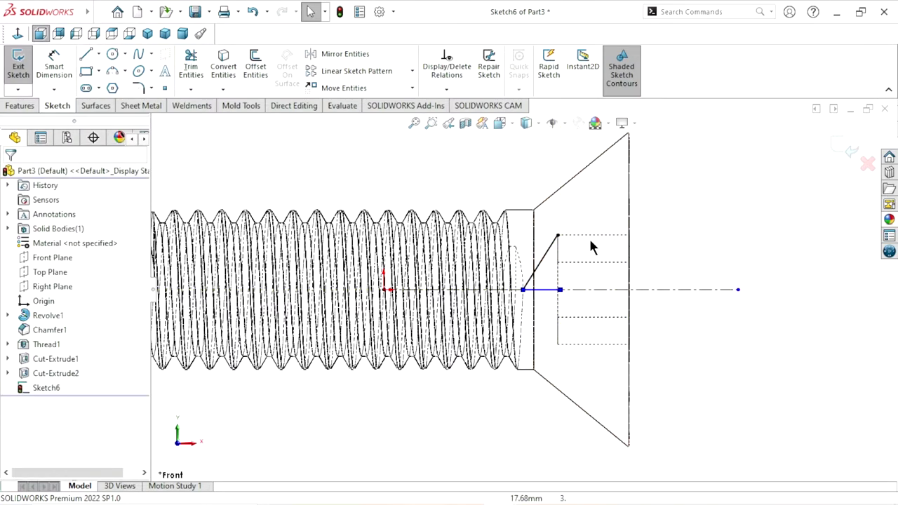
Close the triangular profile with a vertical line down to the axis and a line along it.
{"action": "left_click", "coordinate": [86, 55]}
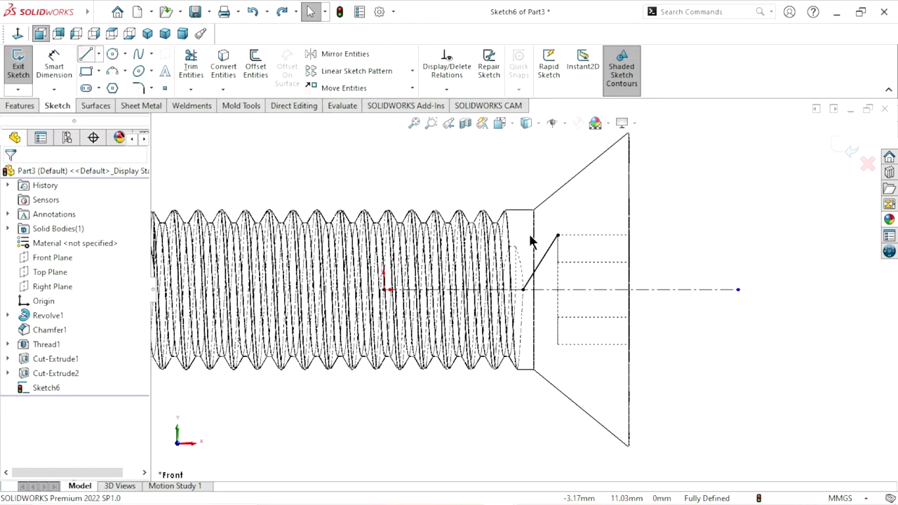
{"action": "left_click", "coordinate": [557, 236]}
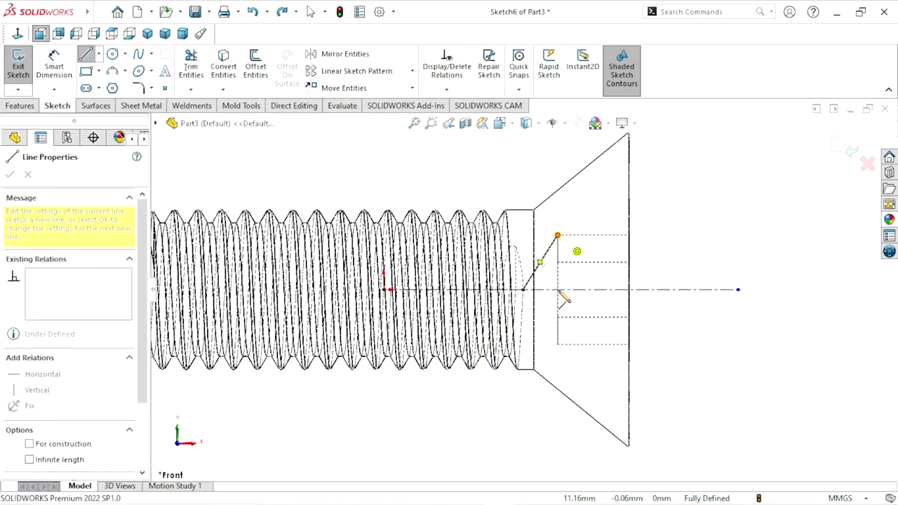
{"action": "scroll", "coordinate": [560, 290], "scroll_direction": "down", "scroll_amount": 3}
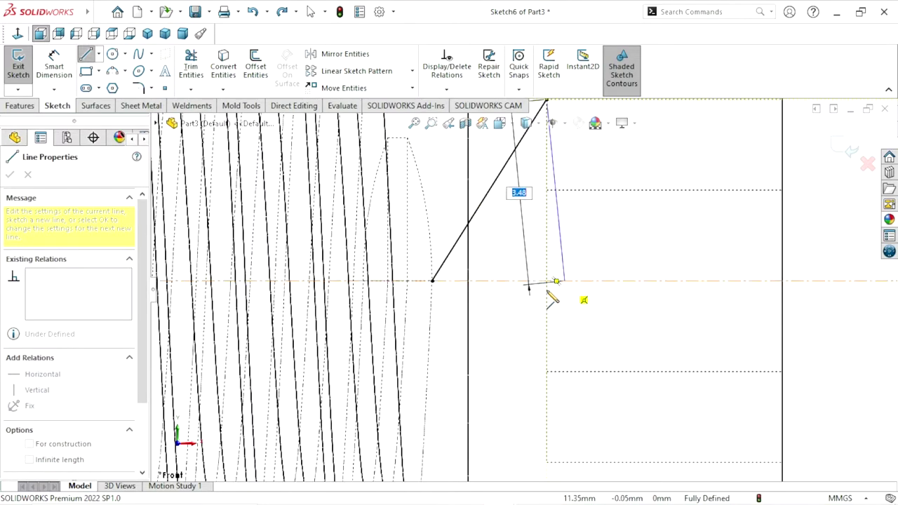
{"action": "left_click", "coordinate": [547, 280]}
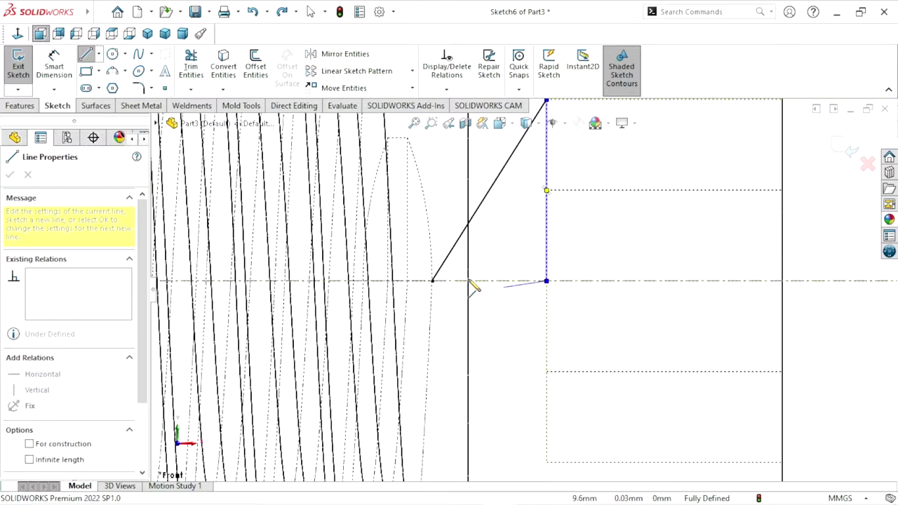
{"action": "left_click", "coordinate": [433, 281]}
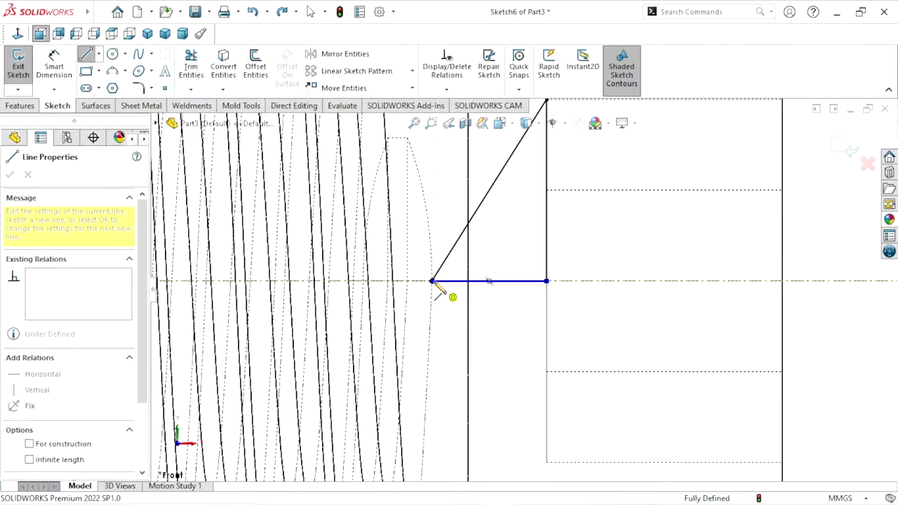
{"action": "right_click", "coordinate": [494, 268]}
{"action": "left_click", "coordinate": [512, 271]}
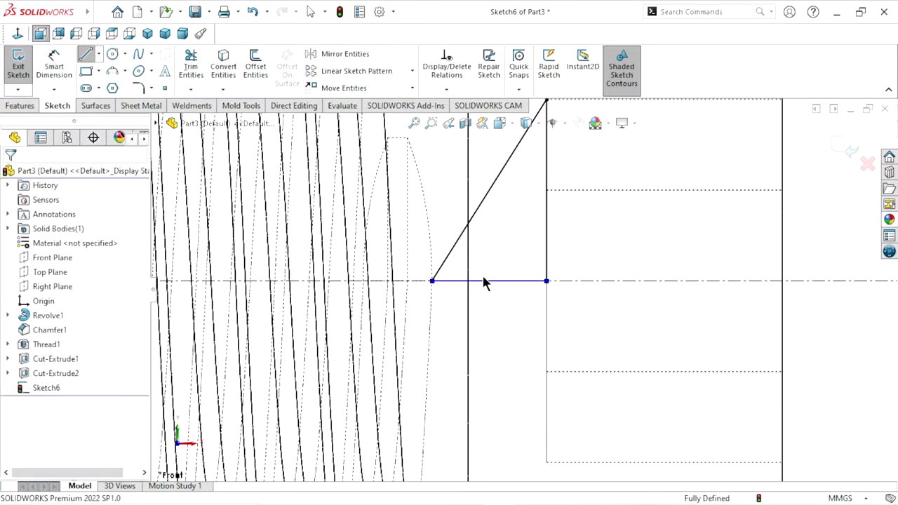
{"action": "scroll", "coordinate": [510, 300], "scroll_direction": "up", "scroll_amount": 3}
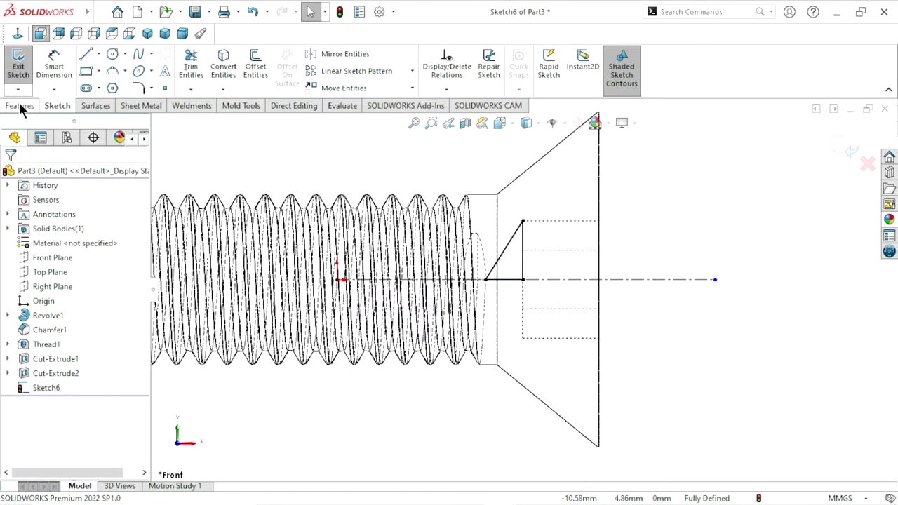
Revolve-cut the triangle about the centreline to form the socket's conical bottom.
{"action": "left_click", "coordinate": [21, 106]}
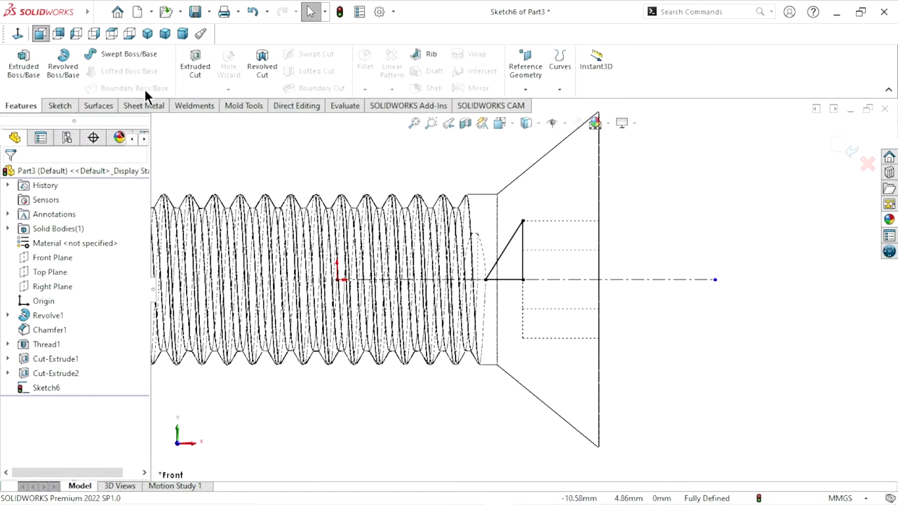
{"action": "left_click", "coordinate": [273, 79]}
{"action": "left_click", "coordinate": [10, 174]}
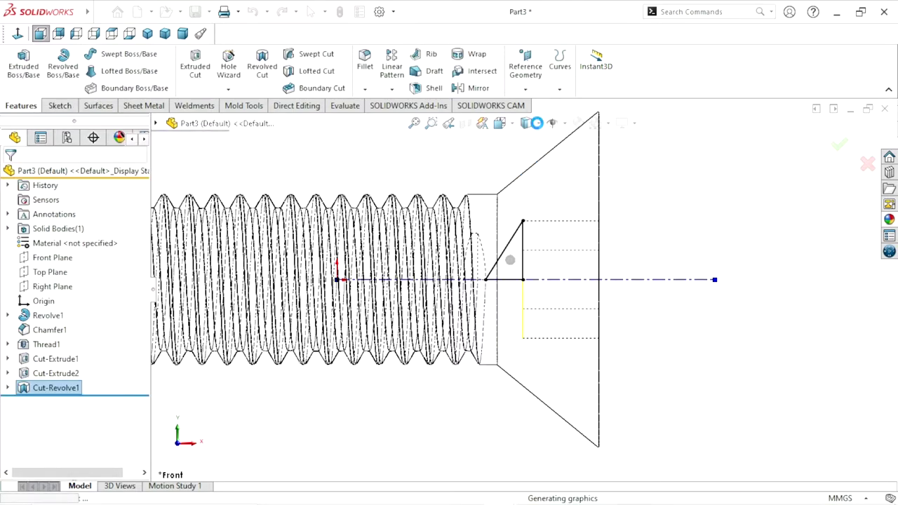
Switch back to Shaded display and orbit to an angled view of the socket.
{"action": "left_click", "coordinate": [537, 123]}
{"action": "left_click", "coordinate": [532, 161]}
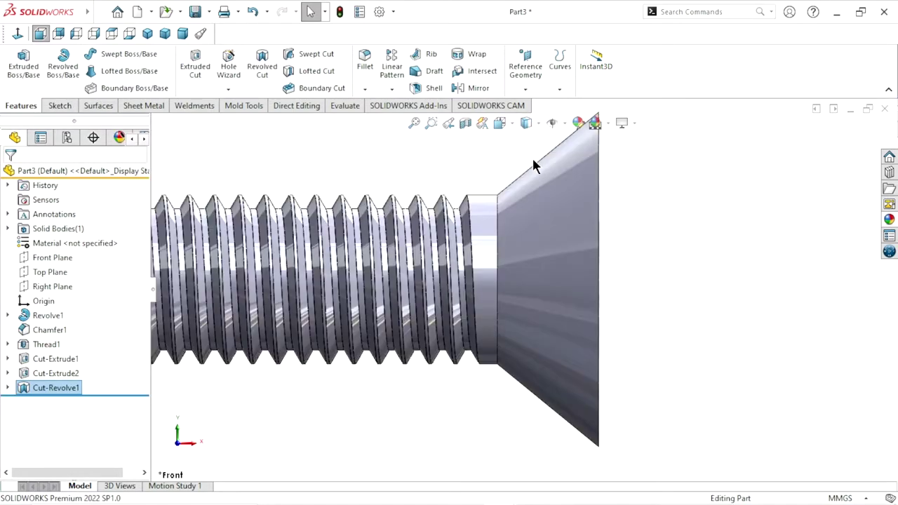
{"action": "mouse_move", "coordinate": [533, 165]}
{"action": "middle_mouse_down"}
{"action": "mouse_move", "coordinate": [611, 250]}
{"action": "mouse_move", "coordinate": [561, 217]}
{"action": "mouse_move", "coordinate": [561, 281]}
{"action": "middle_mouse_up"}
{"action": "scroll", "coordinate": [561, 280], "scroll_direction": "up", "scroll_amount": 3}
{"action": "scroll", "coordinate": [660, 247], "scroll_direction": "down", "scroll_amount": 3}
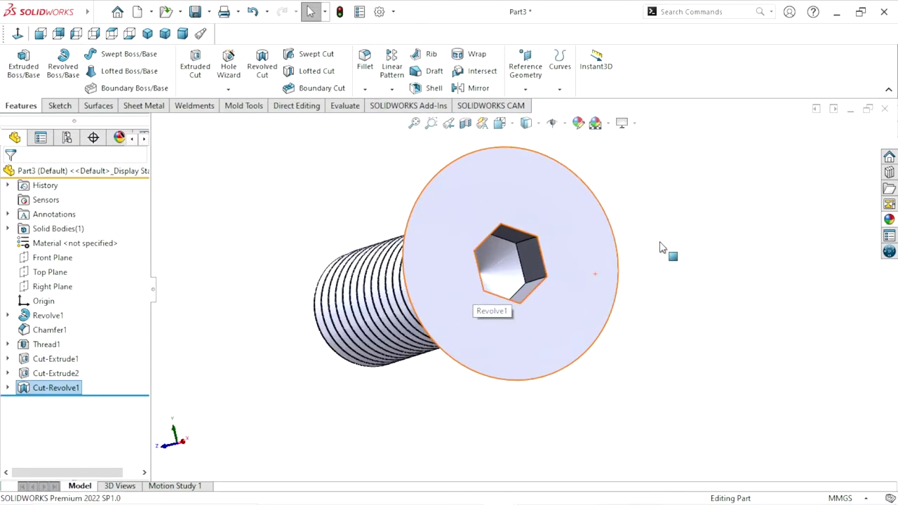
{"action": "left_click", "coordinate": [659, 247]}
{"action": "mouse_move", "coordinate": [659, 220]}
{"action": "middle_mouse_down"}
{"action": "mouse_move", "coordinate": [685, 271]}
{"action": "mouse_move", "coordinate": [667, 247]}
{"action": "middle_mouse_up"}
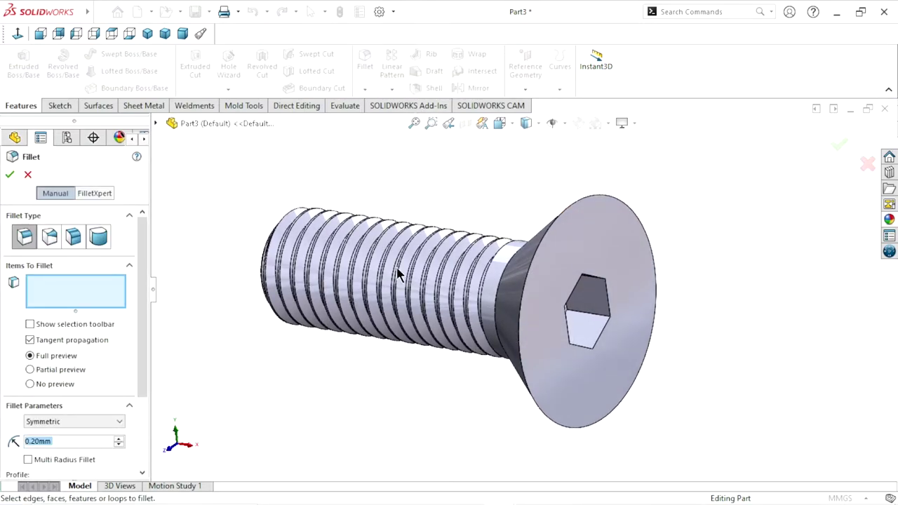
Fillet the countersunk head's outer rim edge with a 0.1 mm radius.
{"action": "left_click", "coordinate": [563, 209]}
{"action": "type", "text": "0.1"}
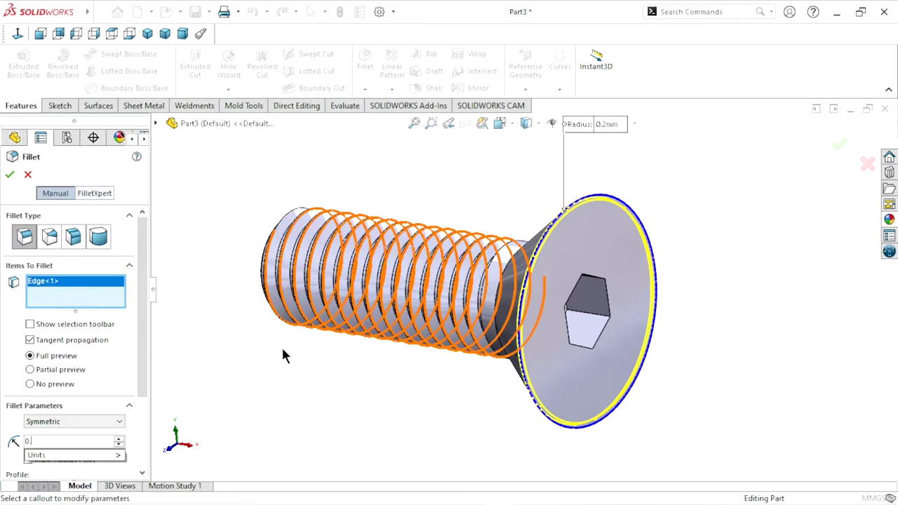
{"action": "key", "text": "Return"}
{"action": "left_click", "coordinate": [10, 176]}
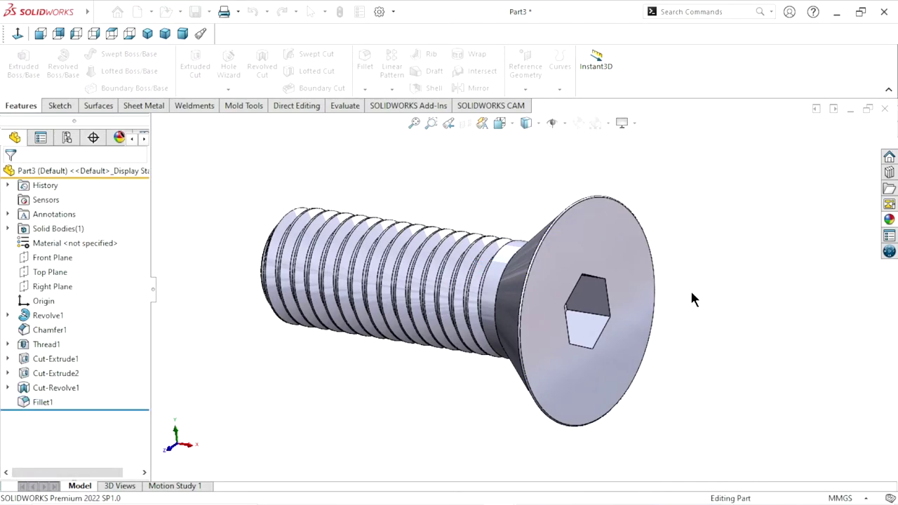
{"action": "middle_click_drag", "start_coordinate": [691, 296], "coordinate": [693, 264]}
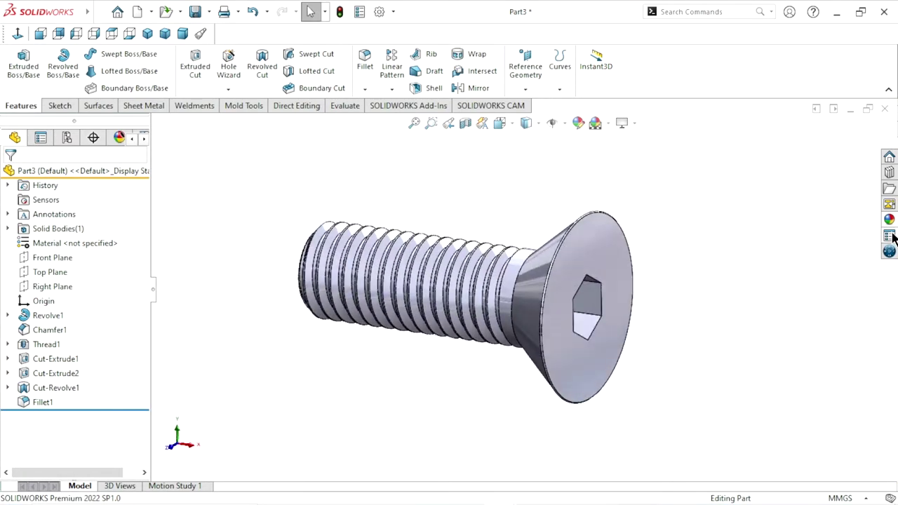
Apply the Metal > Steel carbon steel appearance to the whole screw.
{"action": "left_click", "coordinate": [889, 219]}
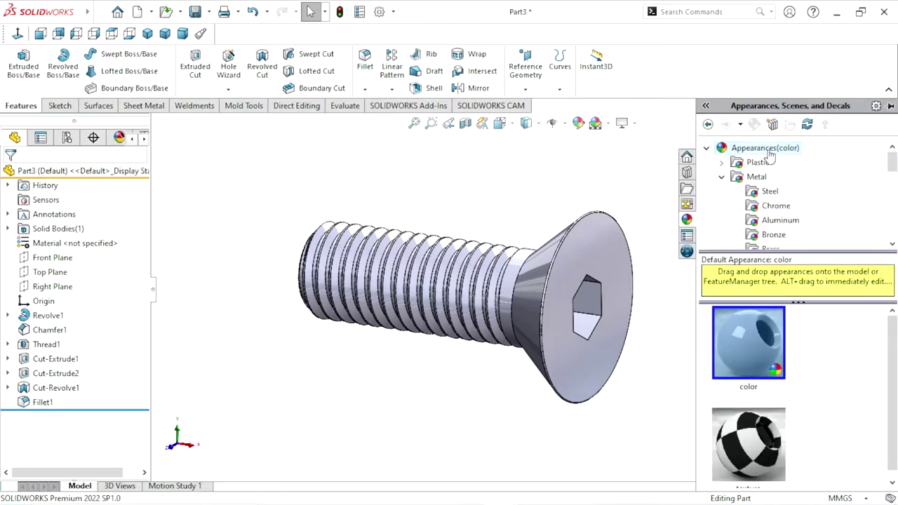
{"action": "left_click", "coordinate": [750, 177]}
{"action": "double_click", "coordinate": [758, 177]}
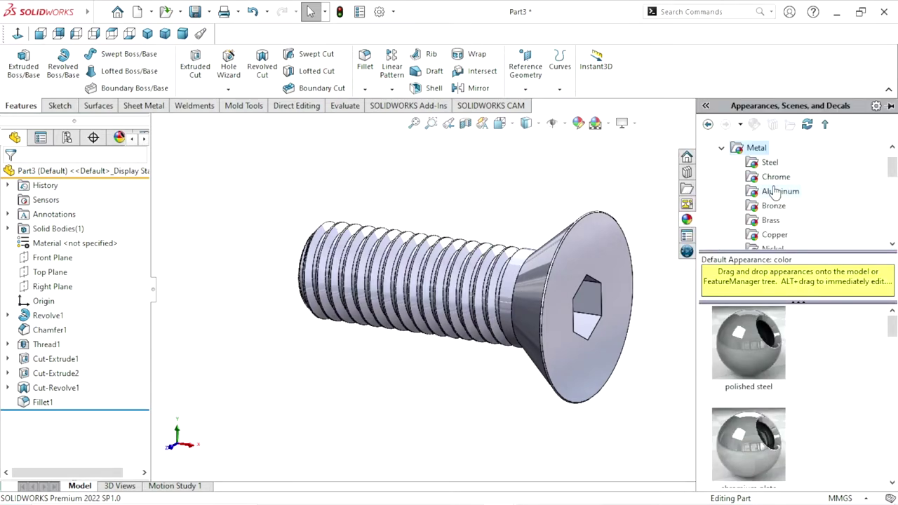
{"action": "left_click", "coordinate": [785, 167]}
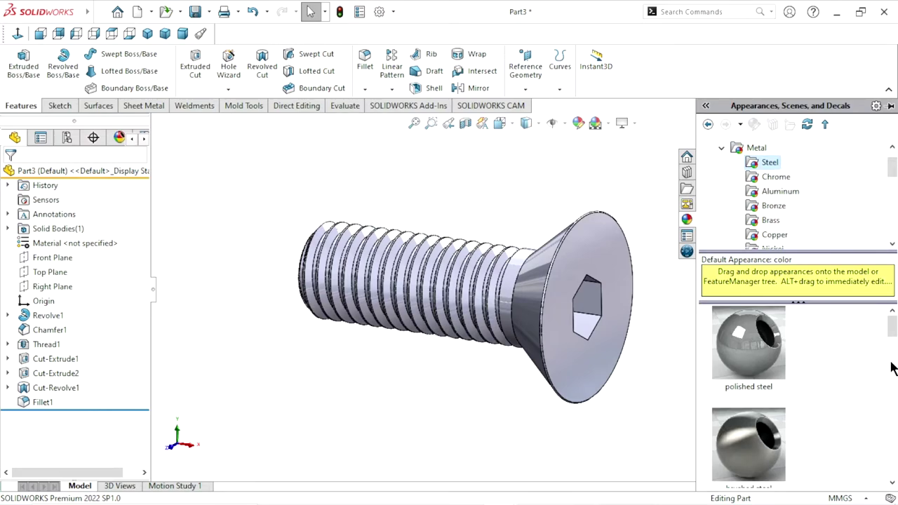
{"action": "left_click_drag", "start_coordinate": [894, 336], "coordinate": [893, 415]}
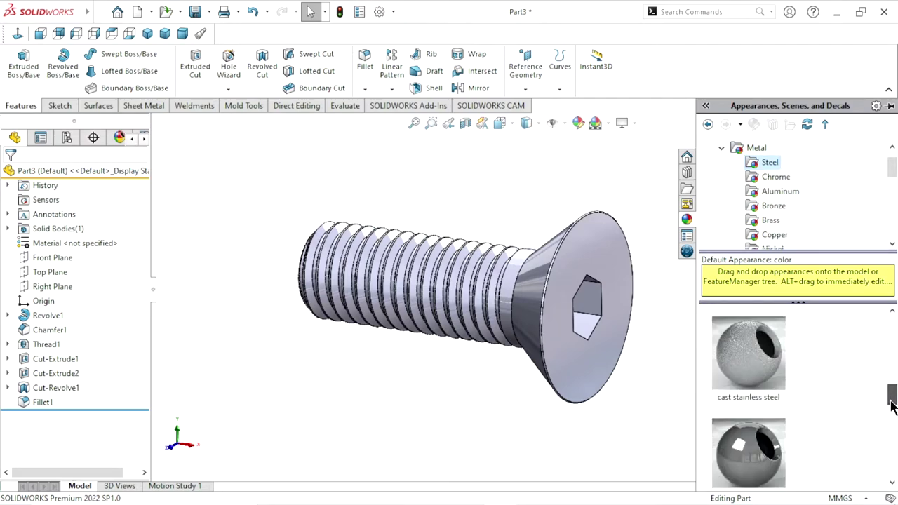
{"action": "double_click", "coordinate": [761, 400]}
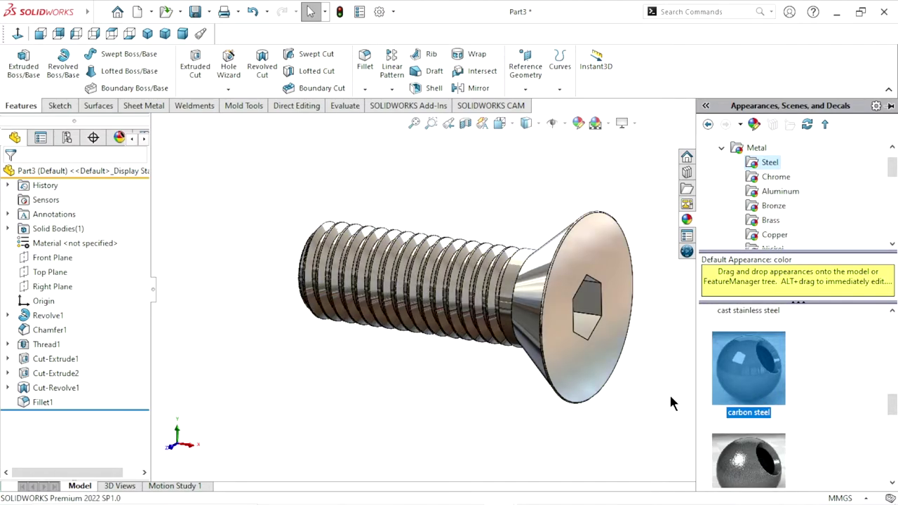
{"action": "mouse_move", "coordinate": [665, 397]}
{"action": "middle_mouse_down"}
{"action": "mouse_move", "coordinate": [617, 363]}
{"action": "mouse_move", "coordinate": [638, 413]}
{"action": "middle_mouse_up"}
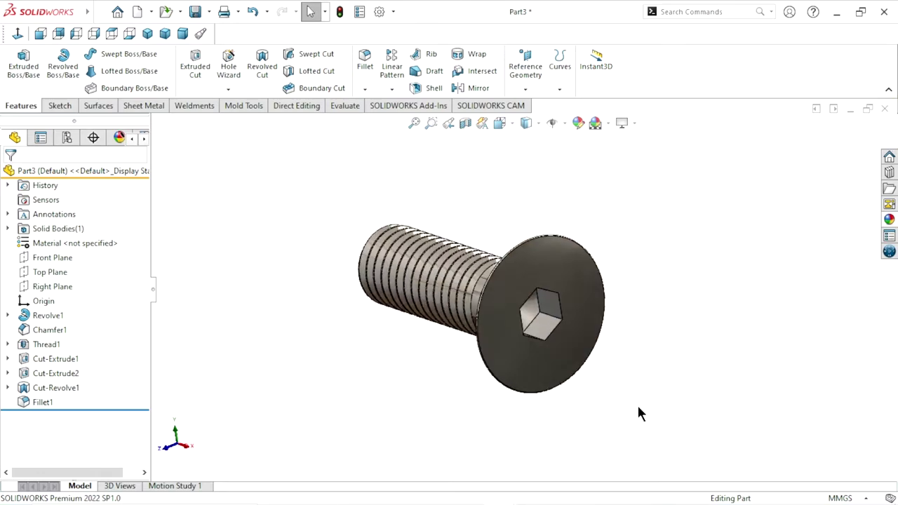
Sketch a circle on the head face around the socket and dimension it 12 mm diameter.
{"action": "left_click", "coordinate": [596, 293]}
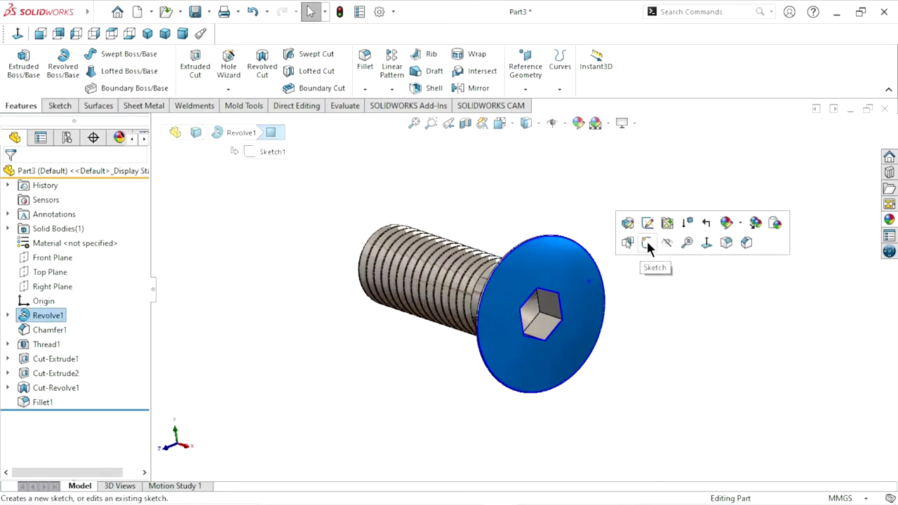
{"action": "left_click", "coordinate": [646, 241]}
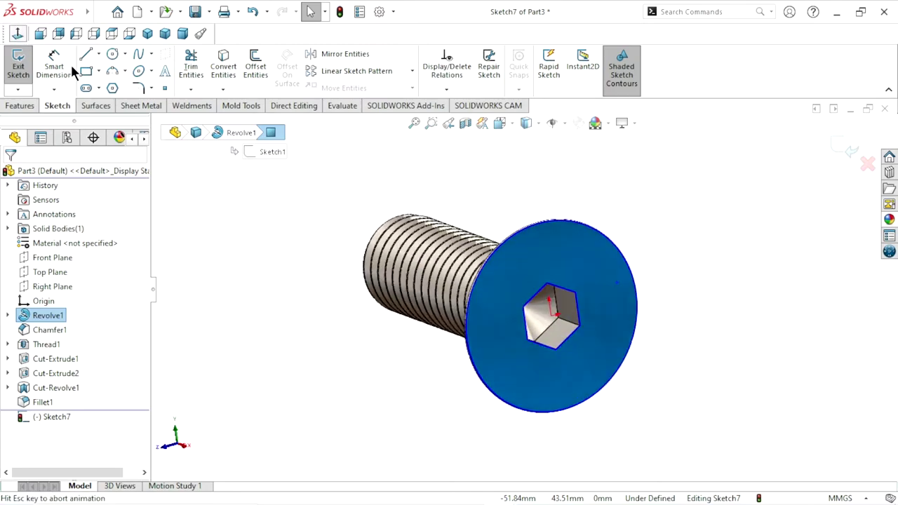
{"action": "left_click", "coordinate": [114, 54]}
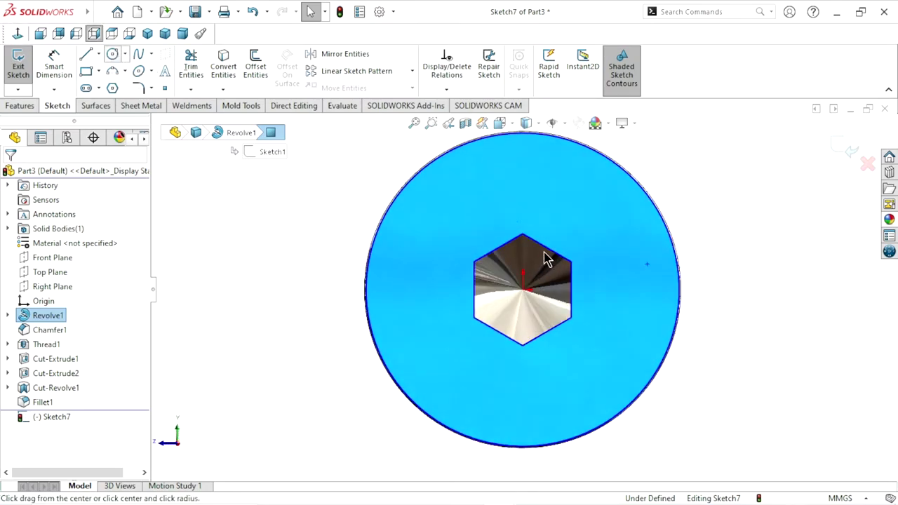
{"action": "left_click", "coordinate": [601, 237]}
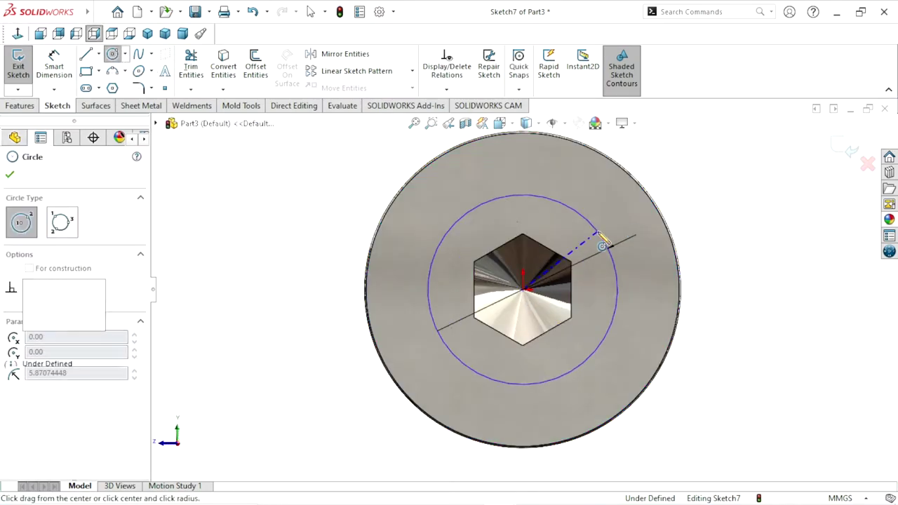
{"action": "left_click", "coordinate": [57, 67]}
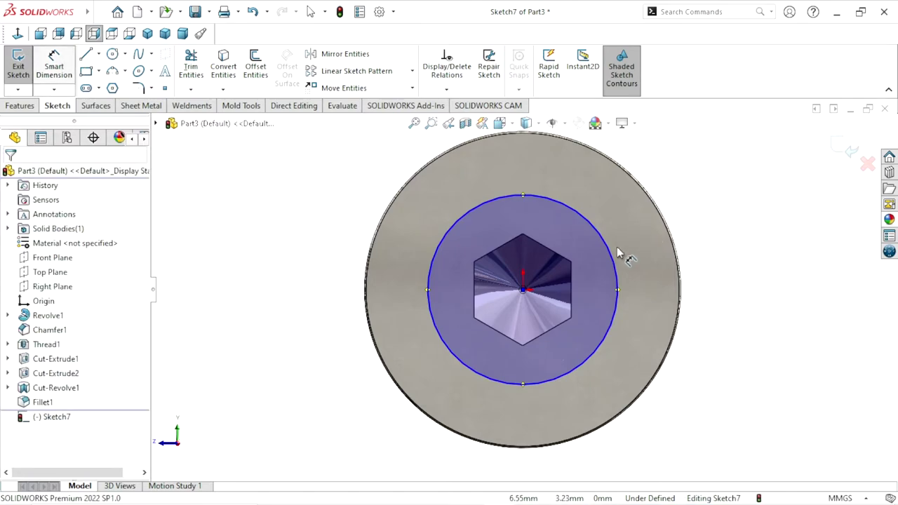
{"action": "left_click", "coordinate": [617, 285]}
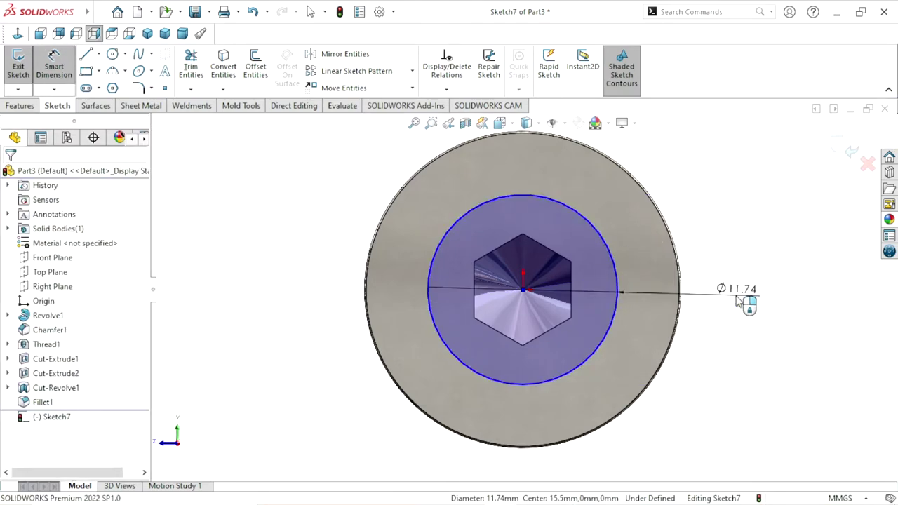
{"action": "left_click", "coordinate": [728, 302]}
{"action": "type", "text": "12"}
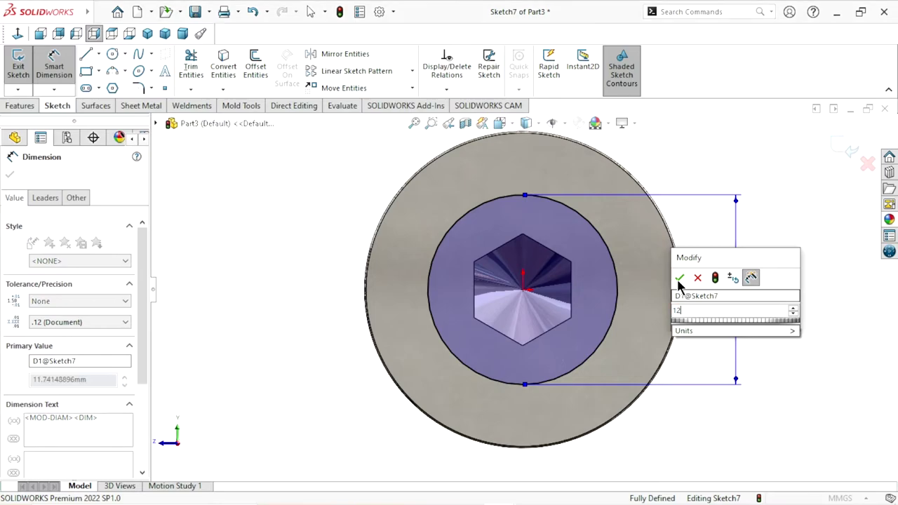
{"action": "key", "text": "Escape"}
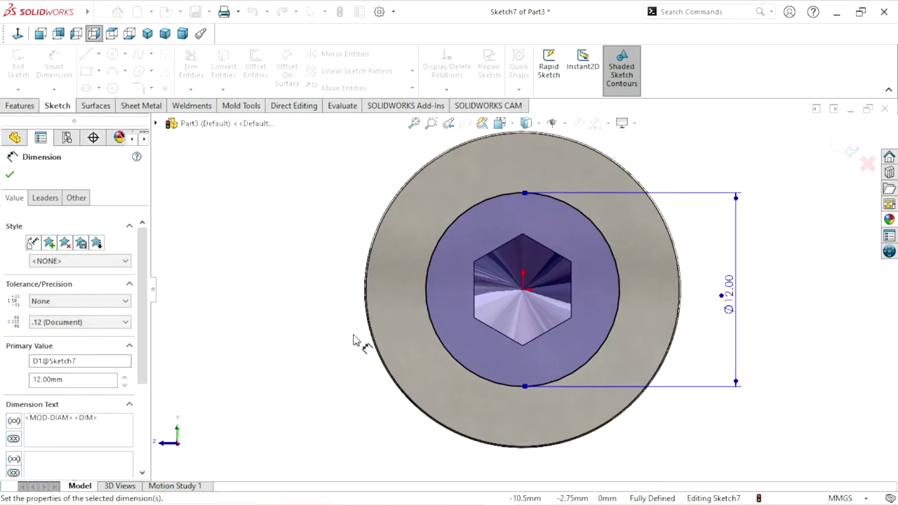
{"action": "left_click", "coordinate": [9, 174]}
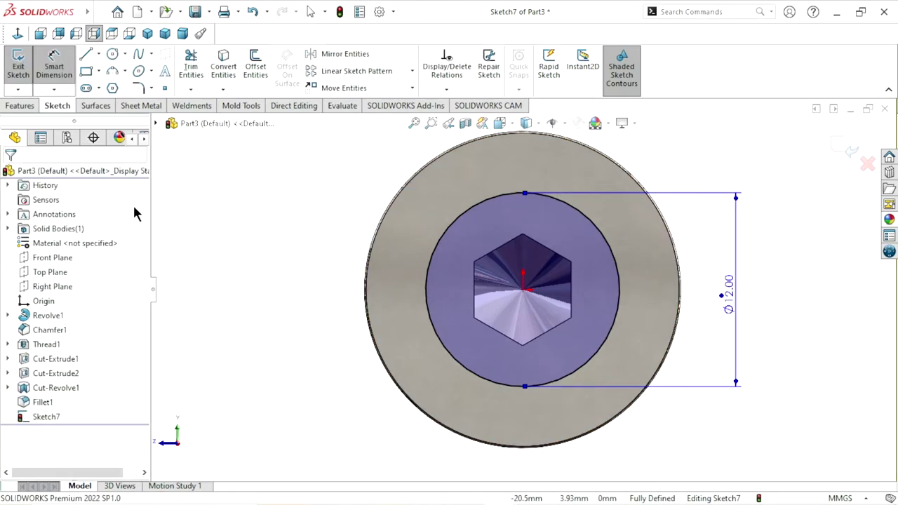
{"action": "key", "text": "Escape"}
Convert the 12 mm circle to construction geometry and exit the sketch.
{"action": "left_click", "coordinate": [453, 224]}
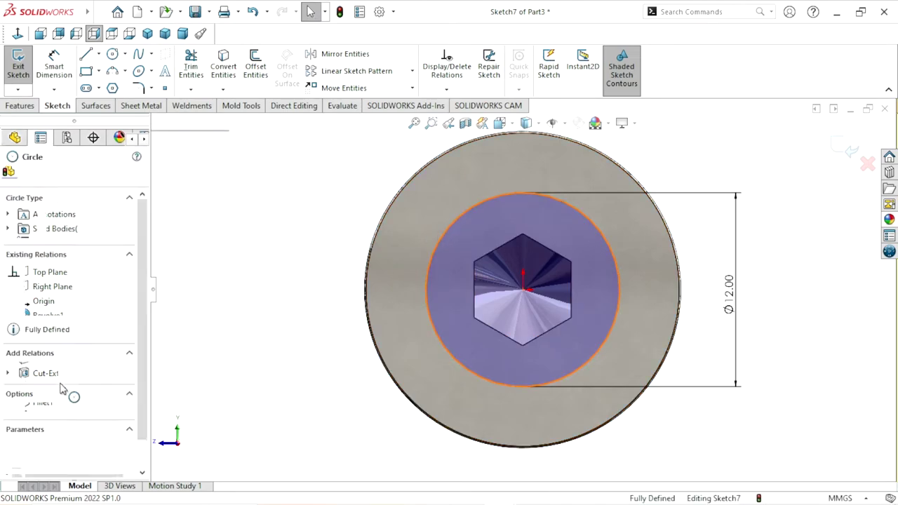
{"action": "left_click", "coordinate": [28, 352]}
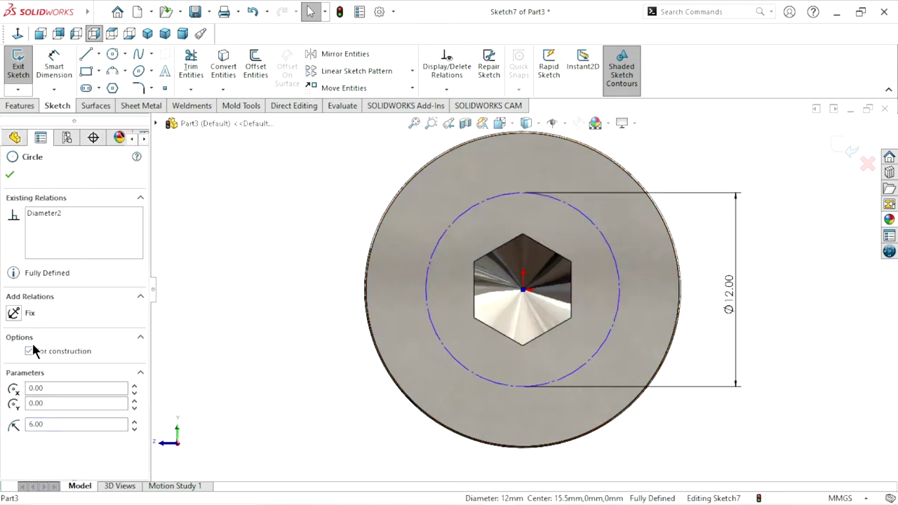
{"action": "left_click", "coordinate": [10, 174]}
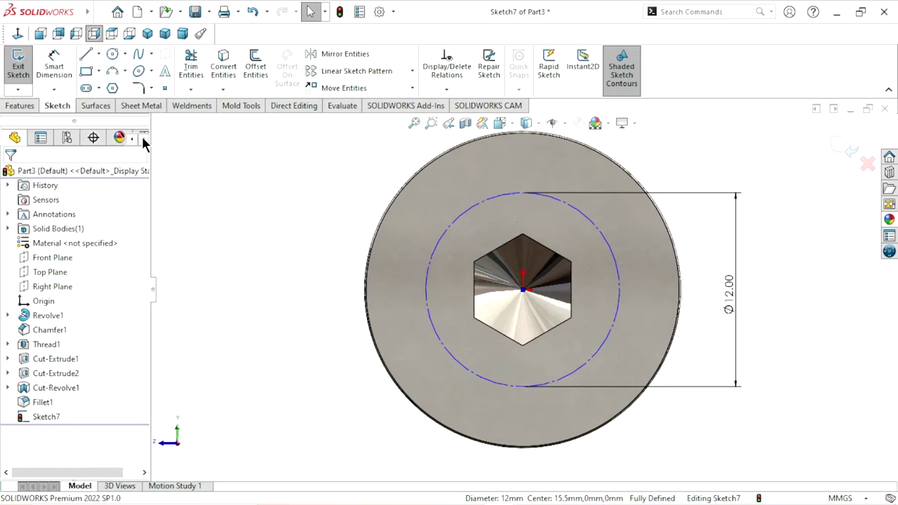
{"action": "left_click", "coordinate": [849, 149]}
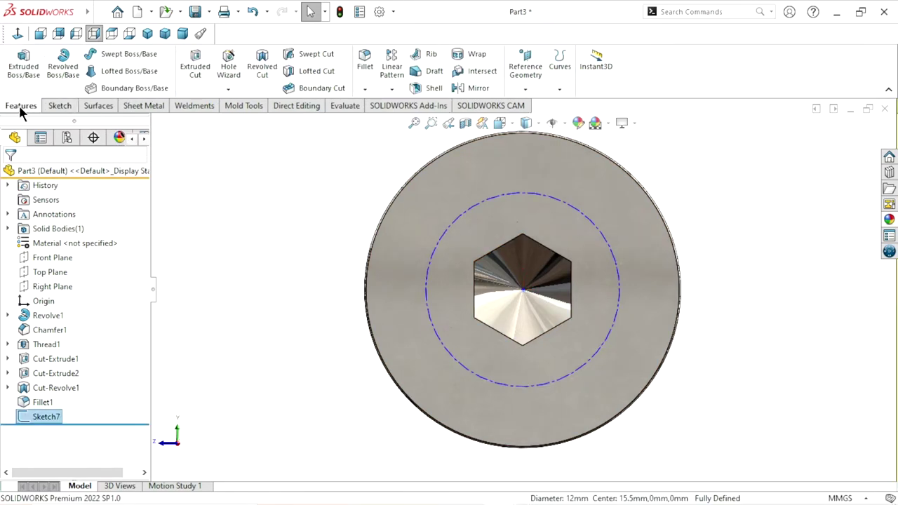
{"action": "left_click", "coordinate": [60, 106]}
Add sketch text '10.9 UNBRAKO' along the 12 mm construction circle in a 7-point font.
{"action": "left_click", "coordinate": [166, 66]}
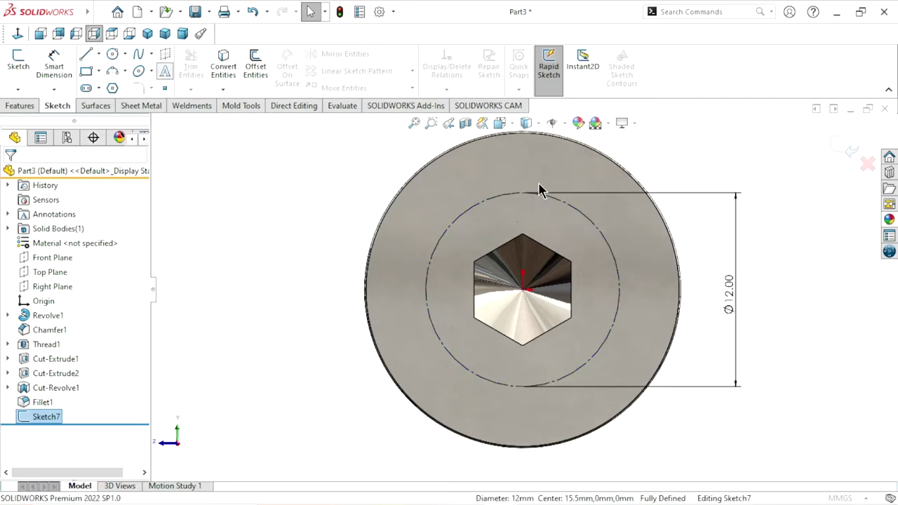
{"action": "left_click", "coordinate": [525, 192]}
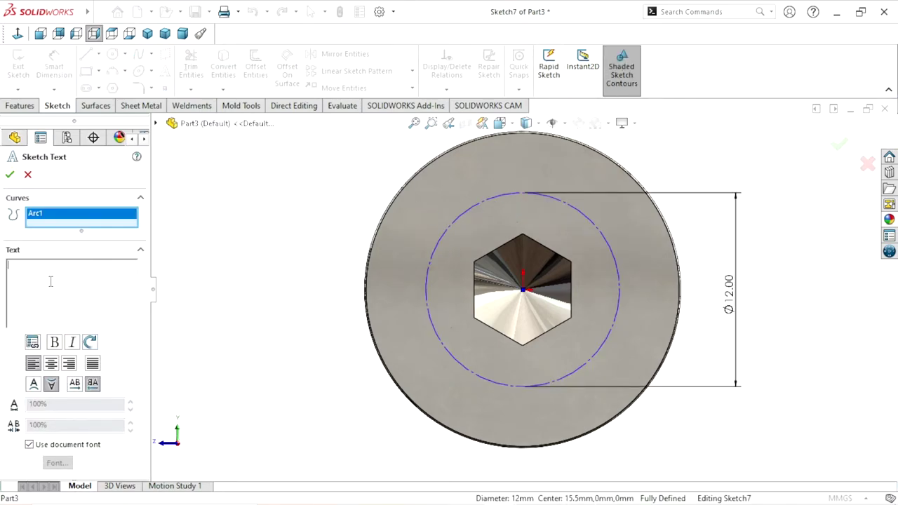
{"action": "type", "text": "10"}
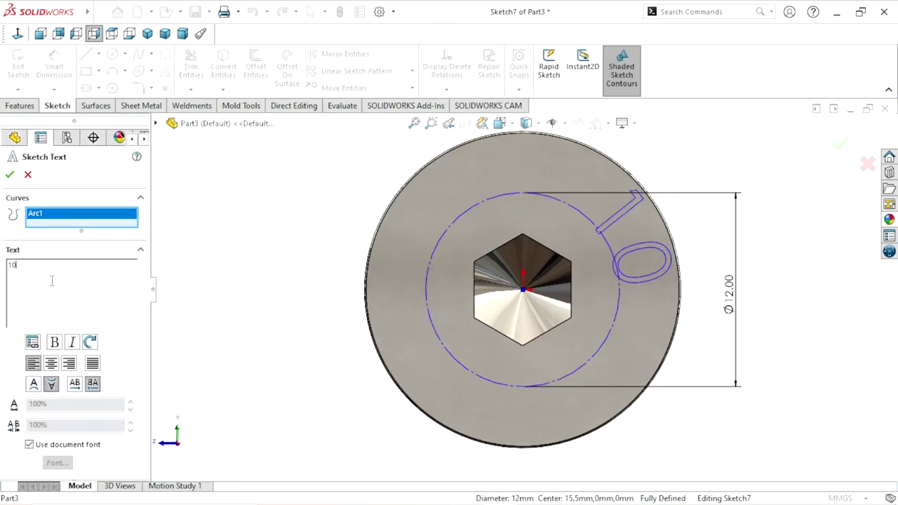
{"action": "type", "text": ".9"}
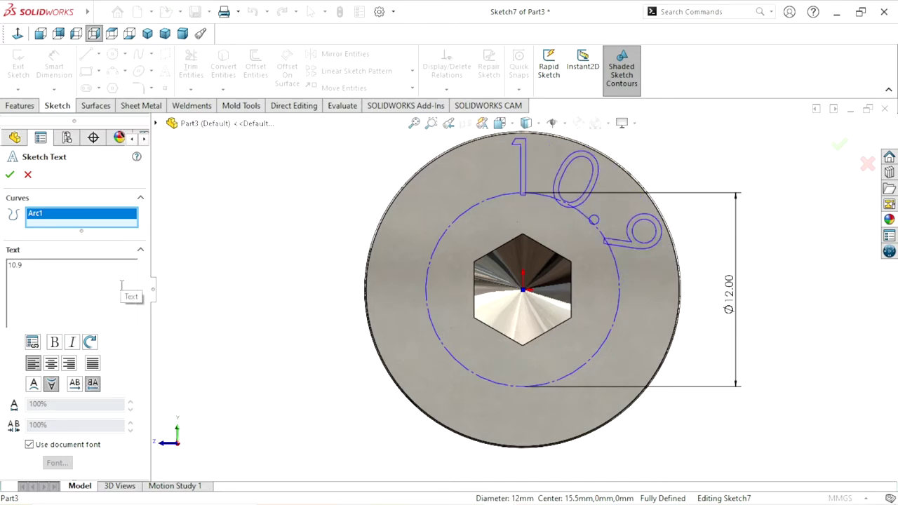
{"action": "type", "text": " UNBR"}
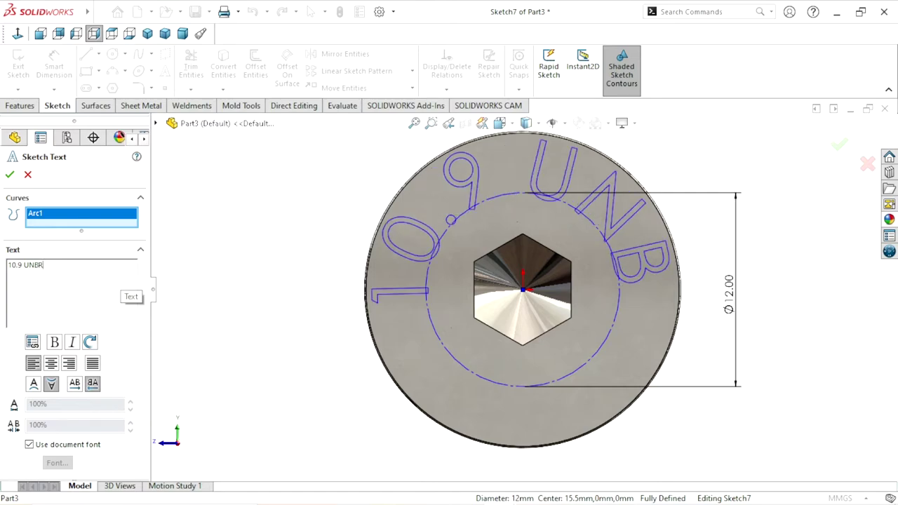
{"action": "type", "text": "AKO"}
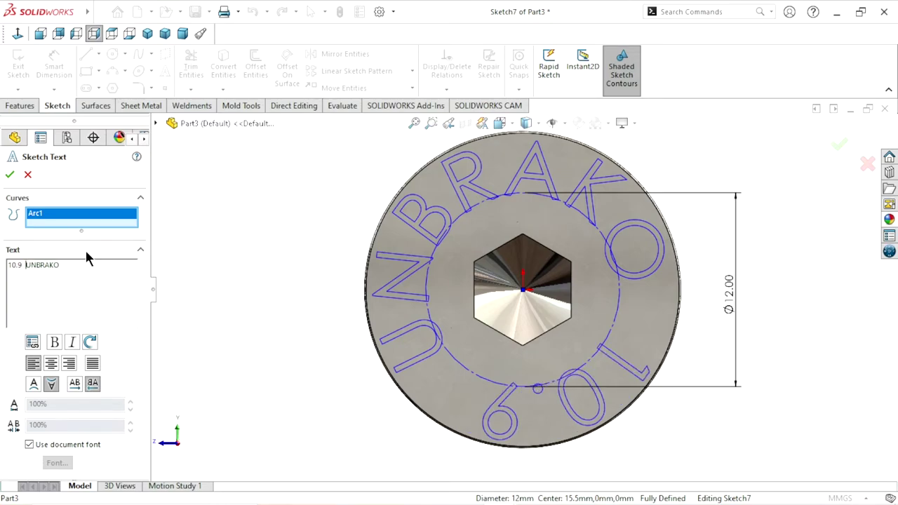
{"action": "left_click", "coordinate": [30, 444]}
{"action": "left_click", "coordinate": [57, 462]}
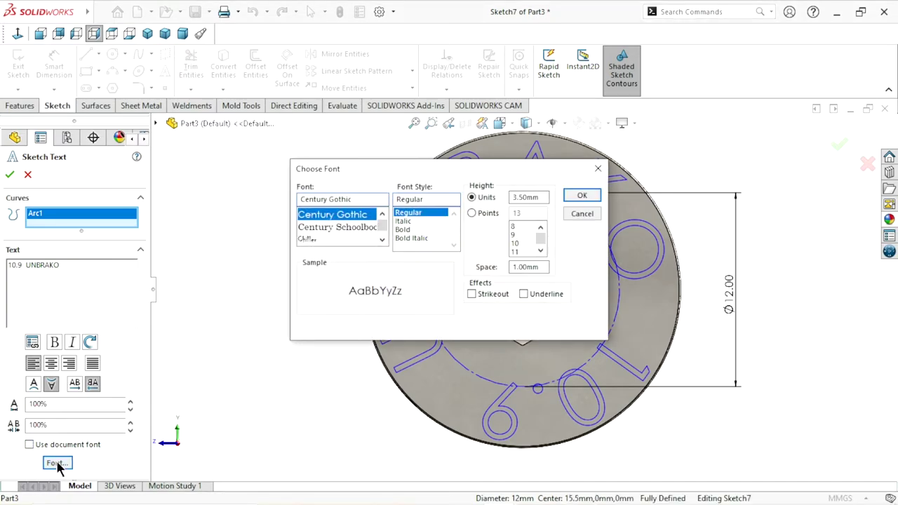
{"action": "left_click", "coordinate": [471, 214]}
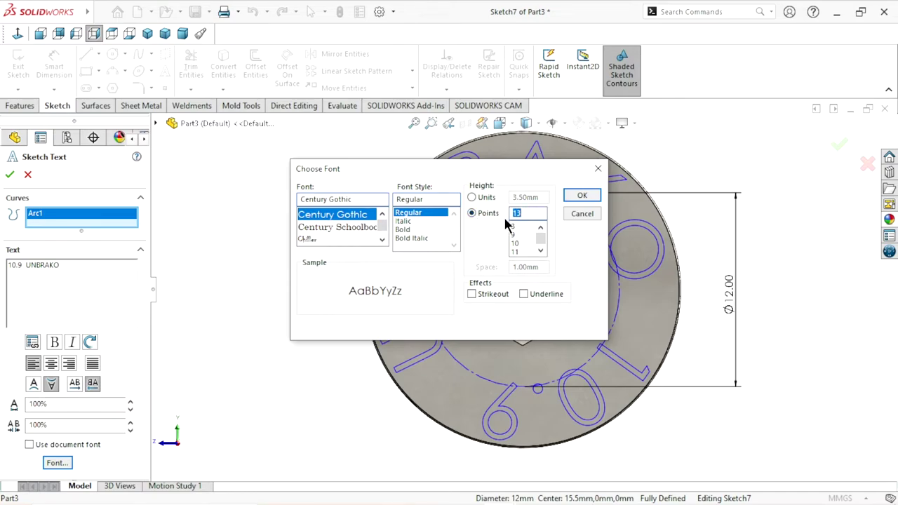
{"action": "type", "text": "7"}
{"action": "left_click", "coordinate": [581, 196]}
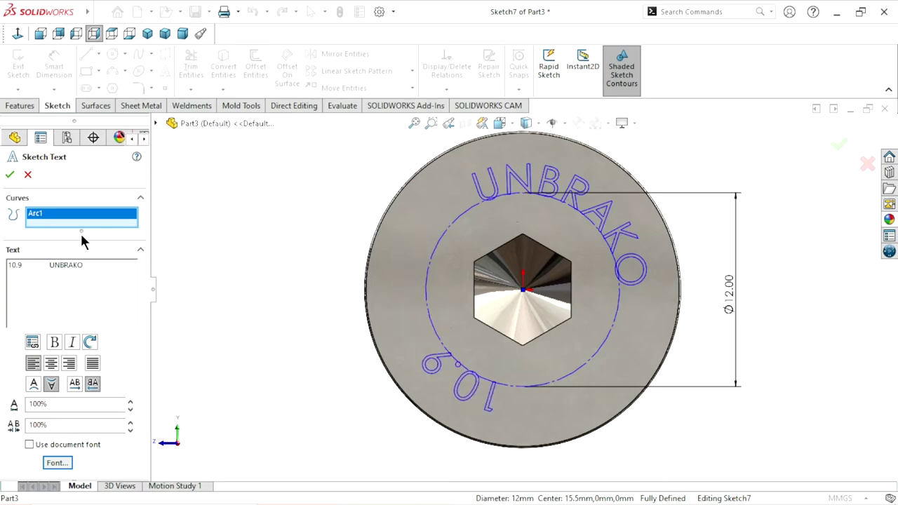
{"action": "left_click", "coordinate": [10, 174]}
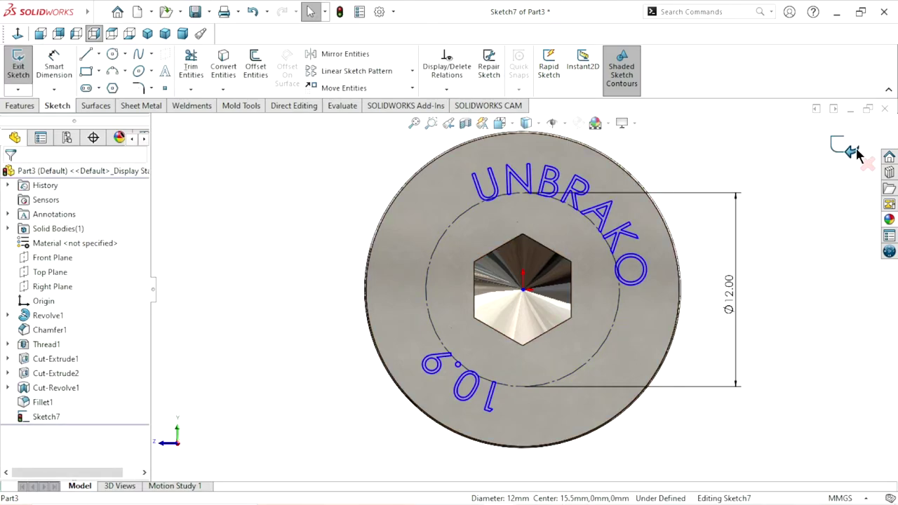
Create a Wrap feature debossing Sketch7's lettering 0.10 mm into the head face.
{"action": "left_click", "coordinate": [856, 153]}
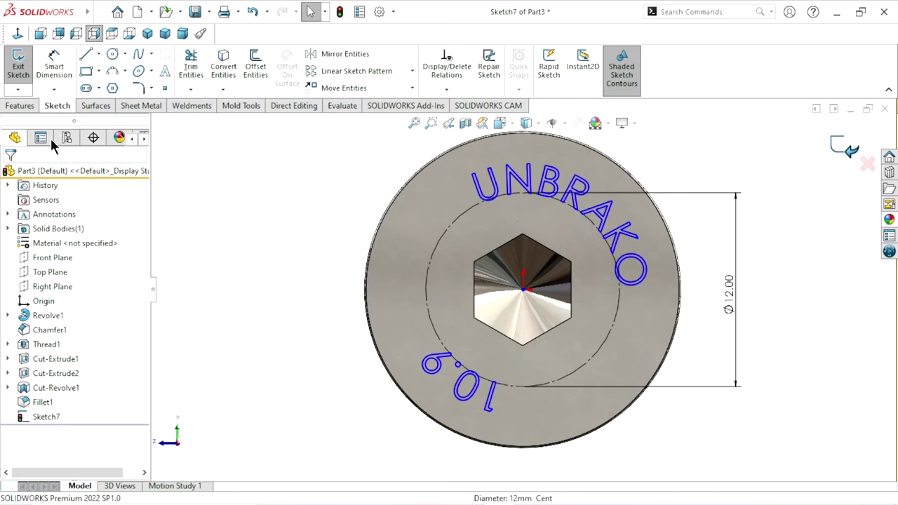
{"action": "left_click", "coordinate": [13, 107]}
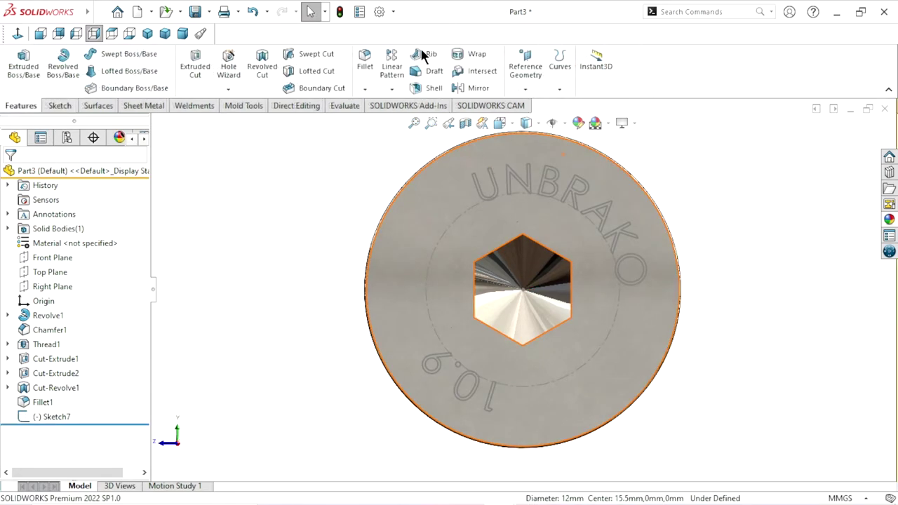
{"action": "left_click", "coordinate": [472, 58]}
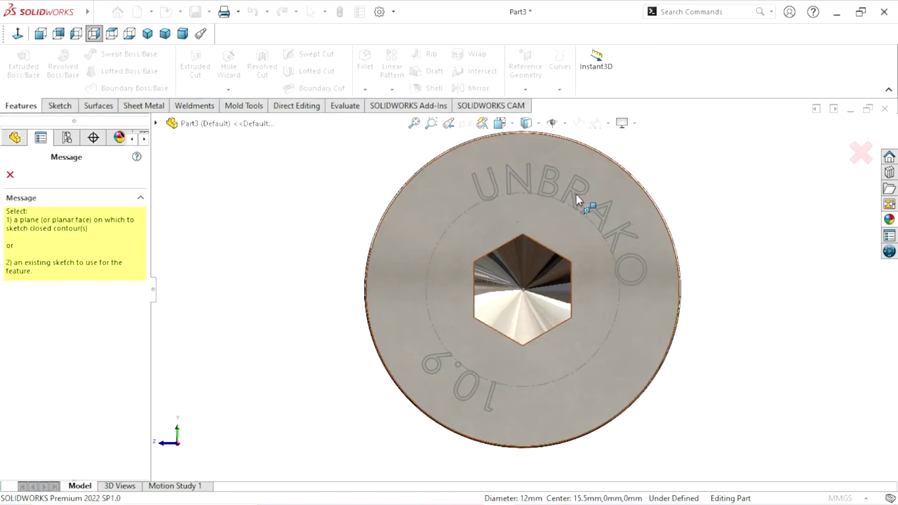
{"action": "left_click", "coordinate": [540, 193]}
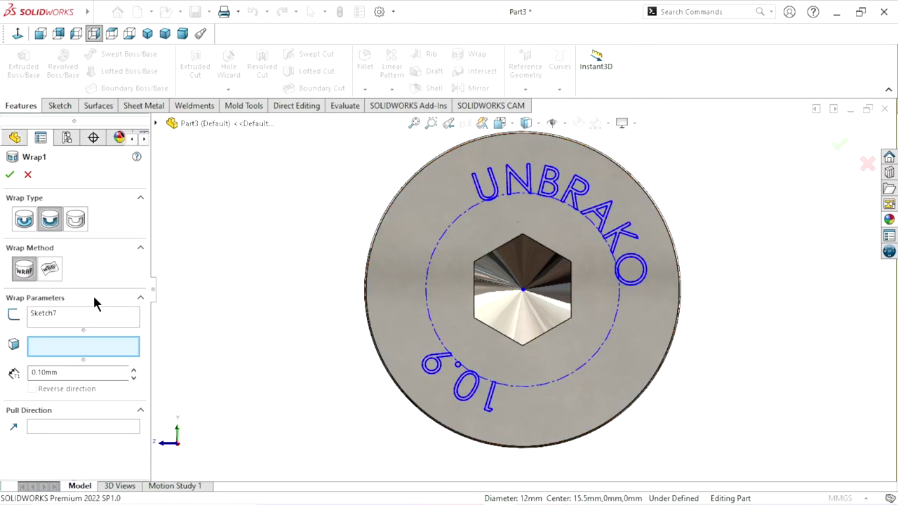
{"action": "left_click", "coordinate": [78, 373]}
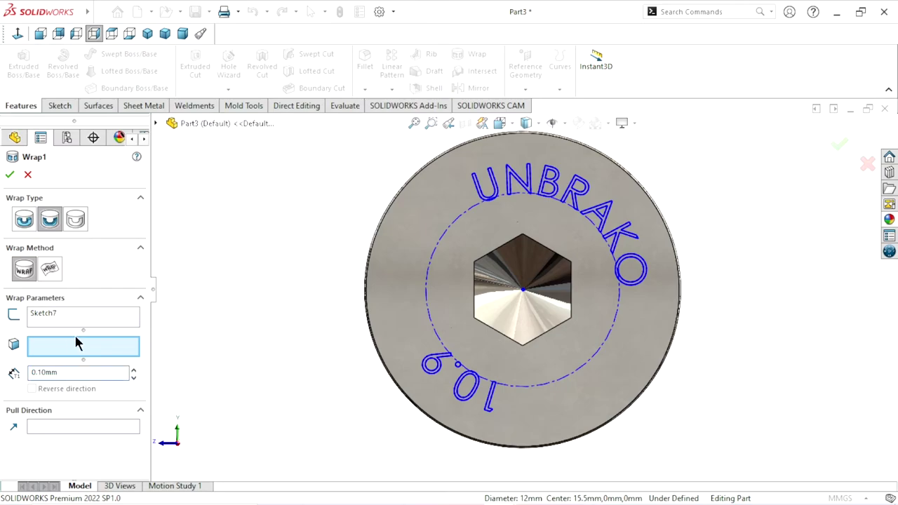
{"action": "left_click", "coordinate": [407, 217]}
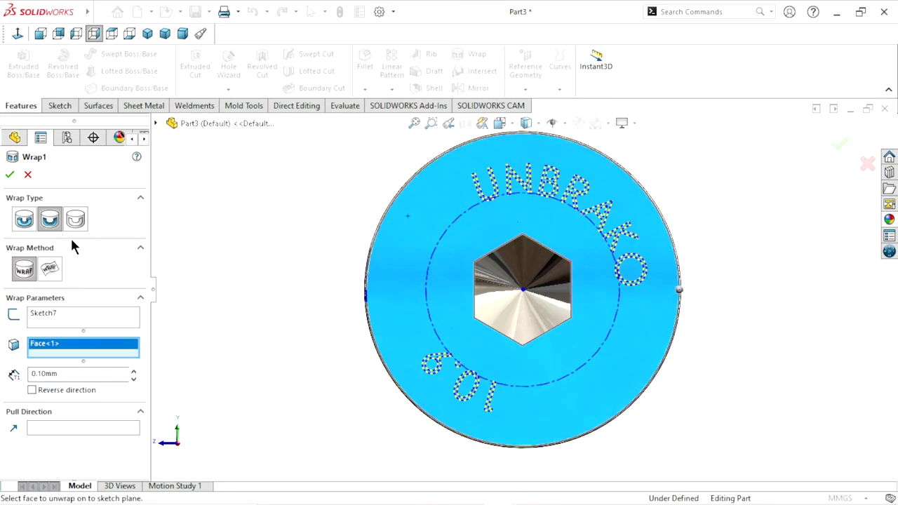
{"action": "left_click", "coordinate": [50, 222]}
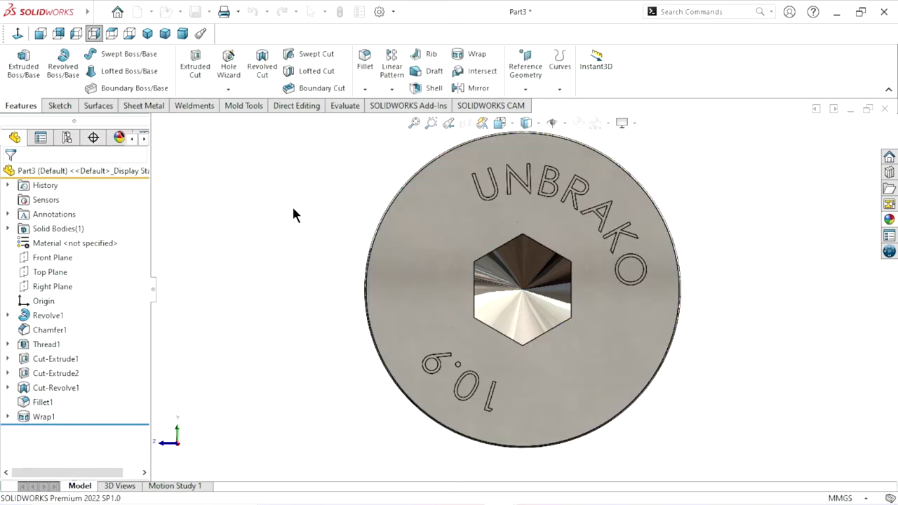
{"action": "left_click", "coordinate": [41, 417]}
Colour the Wrap1 lettering black and orbit to a zoom-to-fit angled view.
{"action": "left_click", "coordinate": [577, 124]}
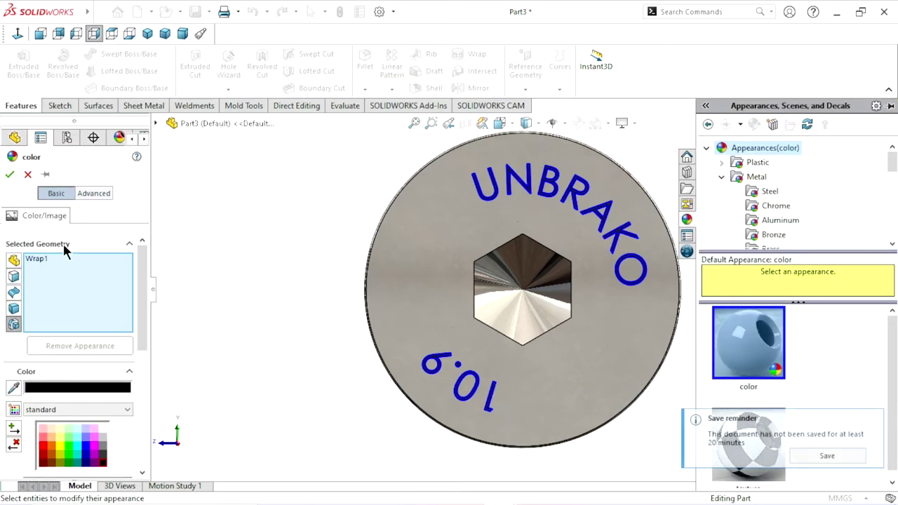
{"action": "left_click", "coordinate": [10, 174]}
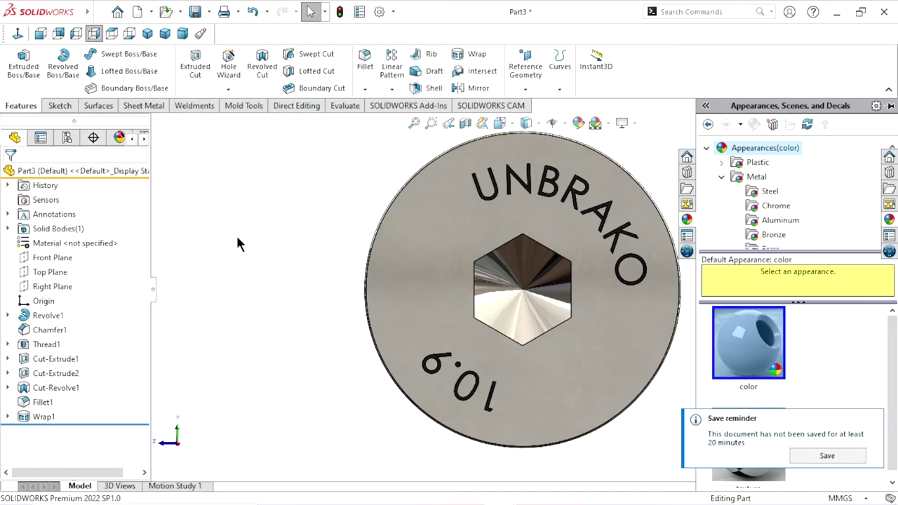
{"action": "middle_click_drag", "start_coordinate": [250, 234], "coordinate": [373, 337]}
{"action": "key", "text": "f"}
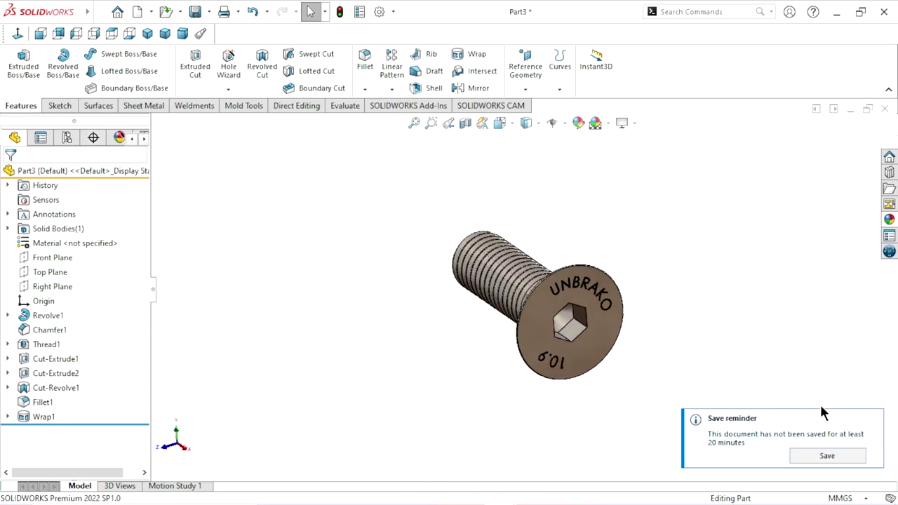
Dismiss the save reminder, turn the head forward, and select the Cut-Extrude2 hex socket.
{"action": "left_click", "coordinate": [872, 421]}
{"action": "scroll", "coordinate": [640, 352], "scroll_direction": "down", "scroll_amount": 3}
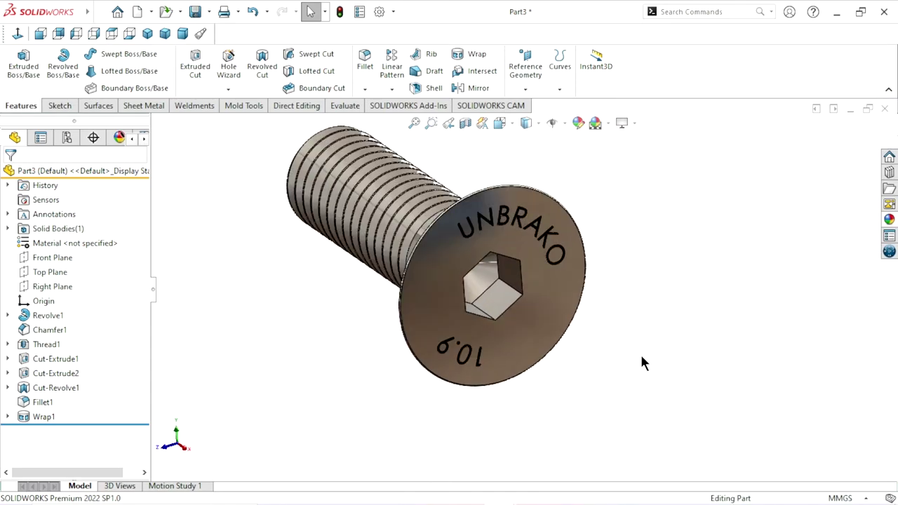
{"action": "mouse_move", "coordinate": [669, 324]}
{"action": "middle_mouse_down"}
{"action": "mouse_move", "coordinate": [663, 293]}
{"action": "mouse_move", "coordinate": [393, 337]}
{"action": "middle_mouse_up"}
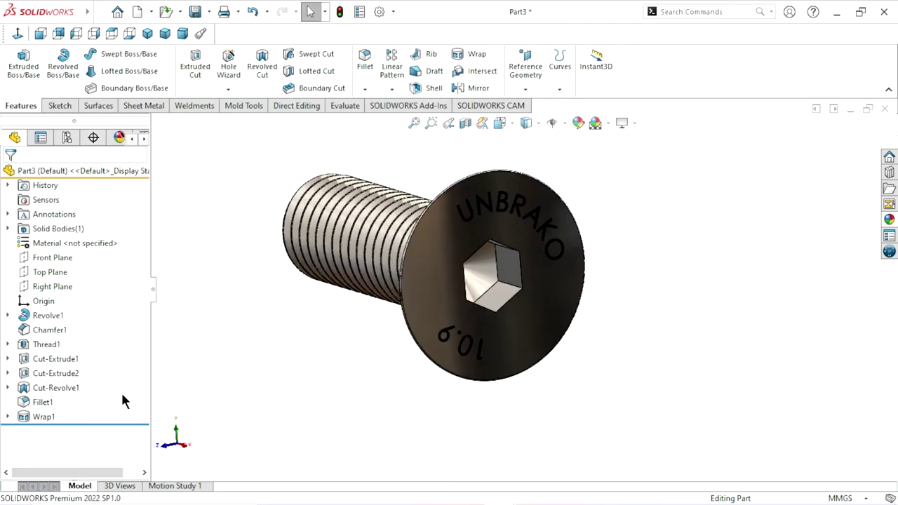
{"action": "left_click", "coordinate": [40, 387]}
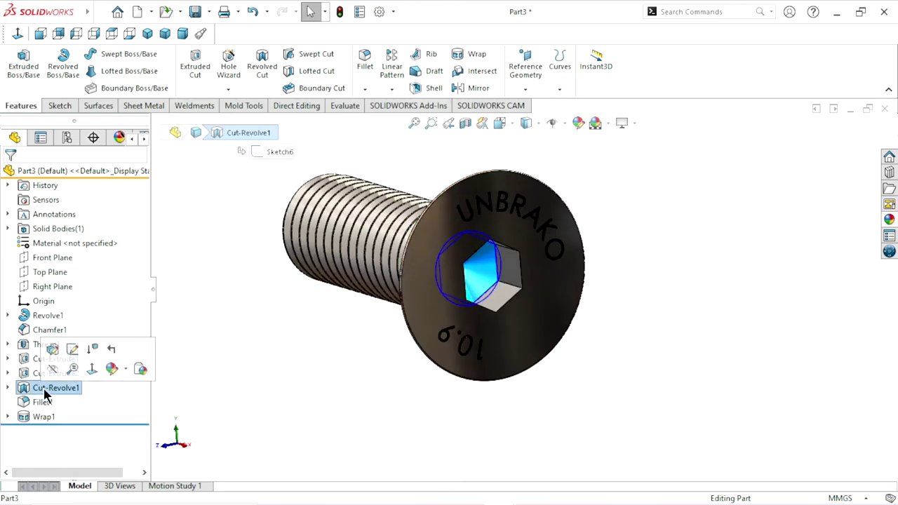
{"action": "left_click", "coordinate": [265, 360]}
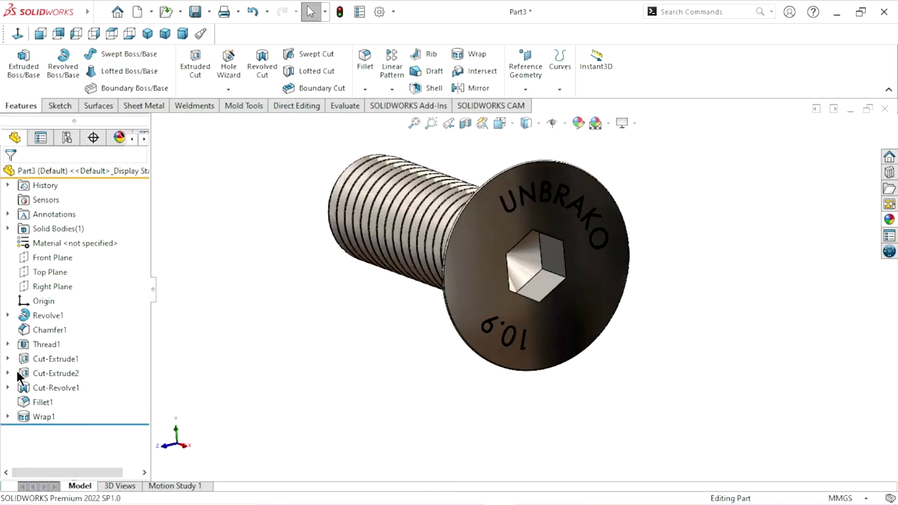
{"action": "left_click", "coordinate": [31, 373]}
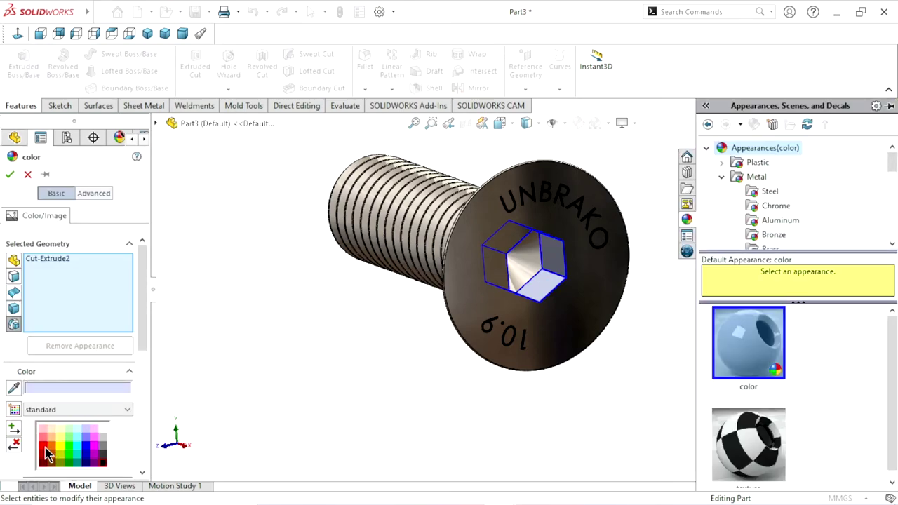
Make the Cut-Extrude2 socket walls red and the Cut-Revolve1 cone face black.
{"action": "left_click", "coordinate": [46, 454]}
{"action": "left_click", "coordinate": [10, 174]}
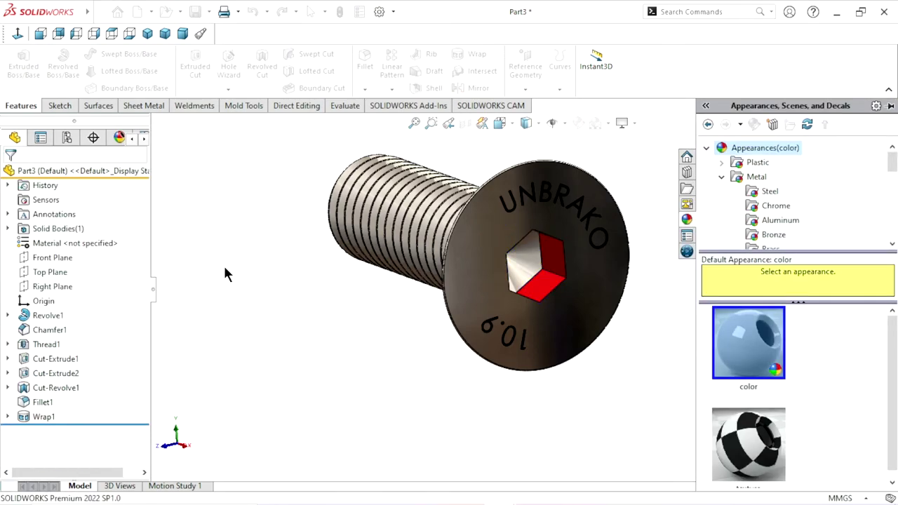
{"action": "left_click", "coordinate": [539, 275]}
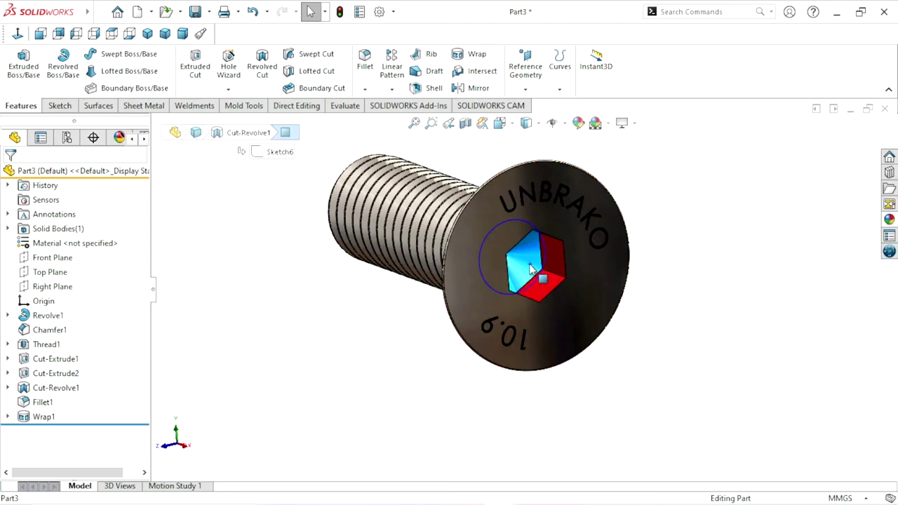
{"action": "left_click", "coordinate": [577, 124]}
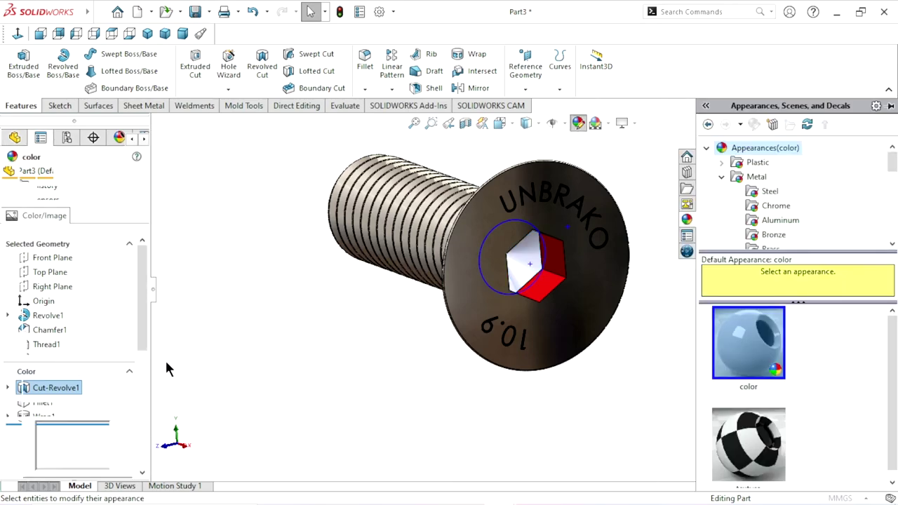
{"action": "left_click", "coordinate": [103, 462]}
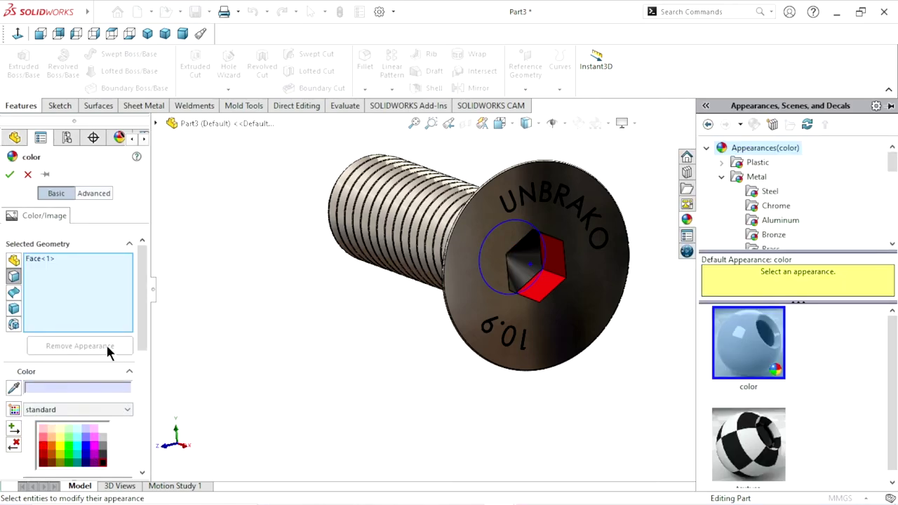
{"action": "left_click", "coordinate": [10, 173]}
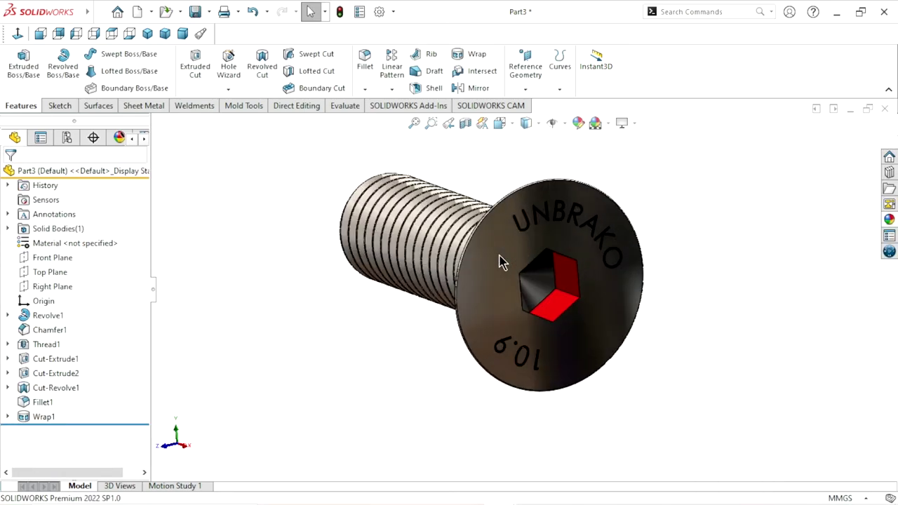
Apply a white appearance to the Revolve1 screw body, leaving the red socket and black lettering.
{"action": "middle_click_drag", "start_coordinate": [706, 277], "coordinate": [716, 298]}
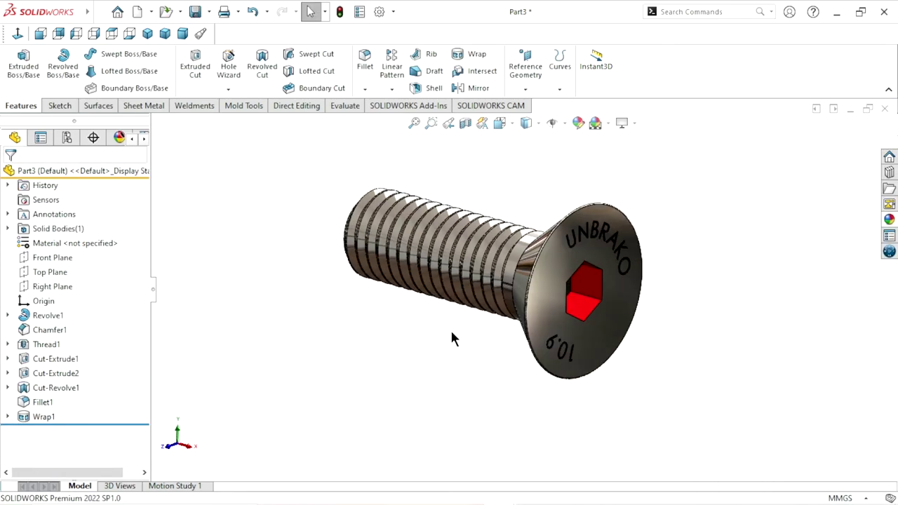
{"action": "scroll", "coordinate": [456, 326], "scroll_direction": "down", "scroll_amount": 2}
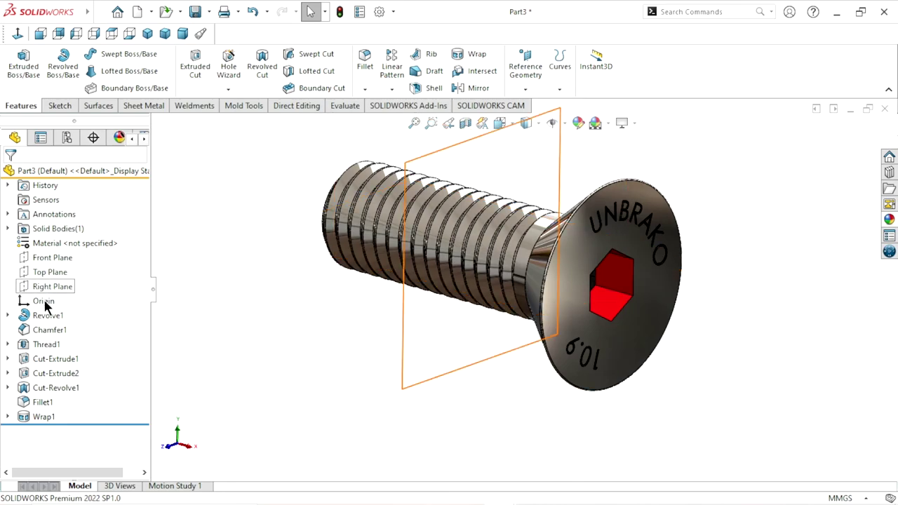
{"action": "left_click", "coordinate": [43, 315]}
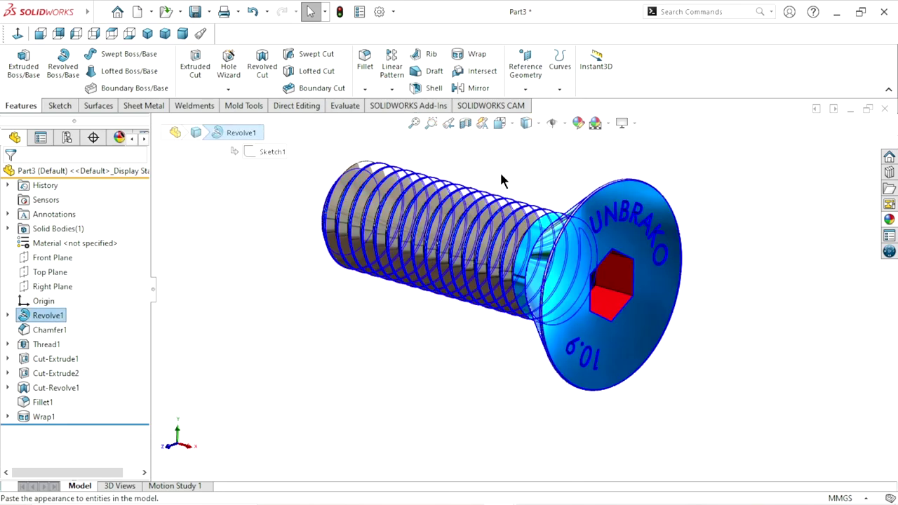
{"action": "left_click", "coordinate": [578, 123]}
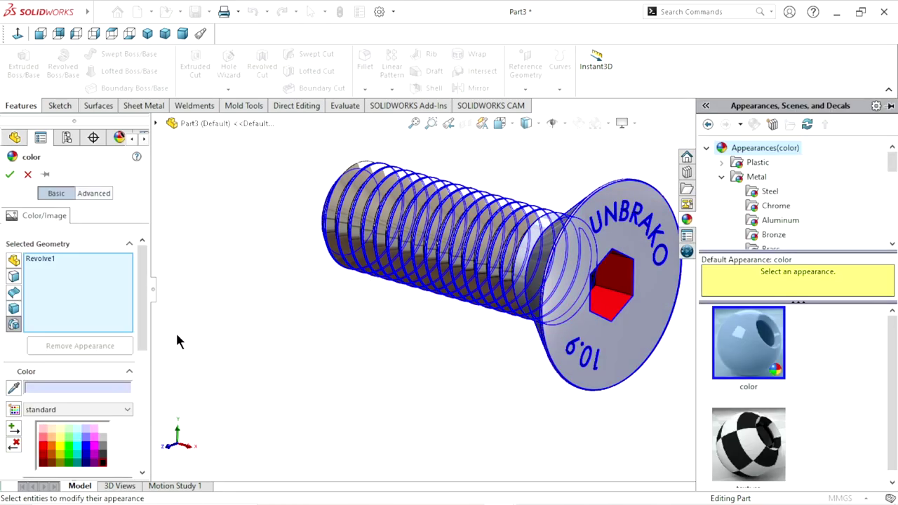
{"action": "left_click", "coordinate": [101, 429]}
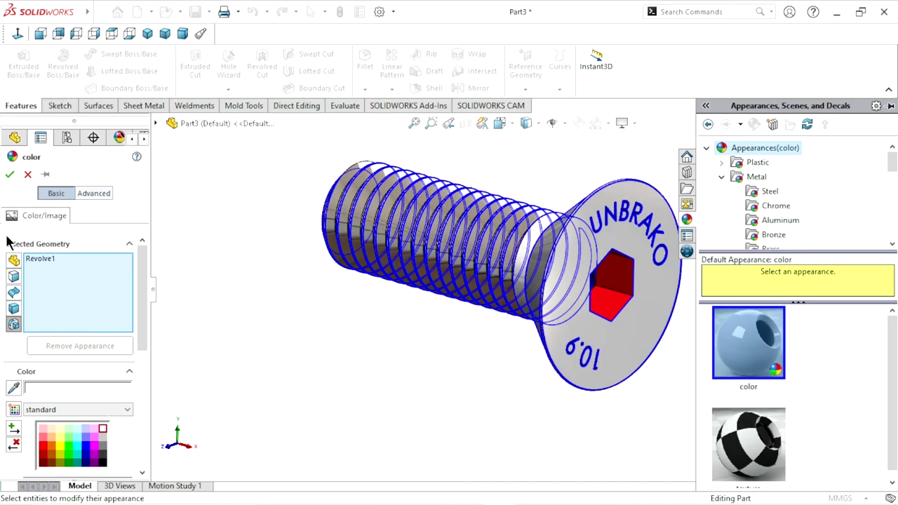
{"action": "left_click", "coordinate": [10, 175]}
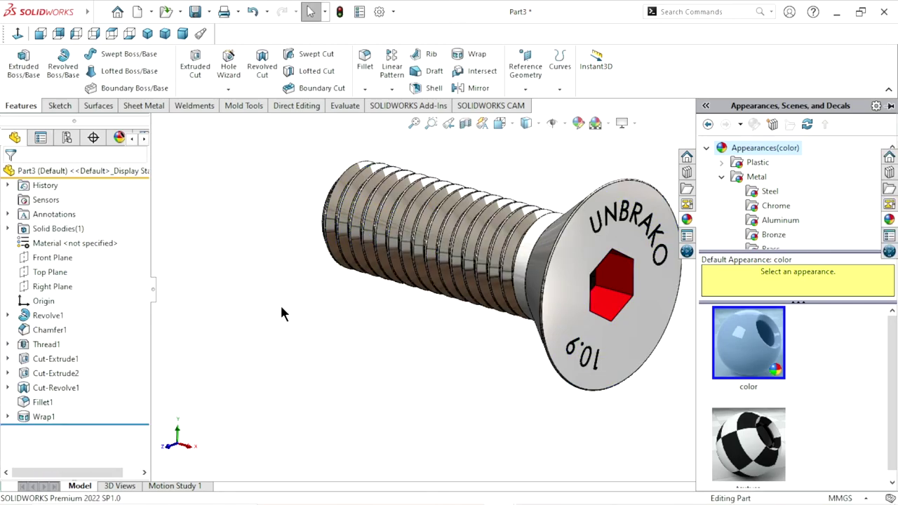
Show the finished, coloured screw in isometric view.
{"action": "scroll", "coordinate": [509, 301], "scroll_direction": "up", "scroll_amount": 3}
{"action": "scroll", "coordinate": [510, 302], "scroll_direction": "down", "scroll_amount": 3}
{"action": "scroll", "coordinate": [661, 287], "scroll_direction": "down", "scroll_amount": 1}
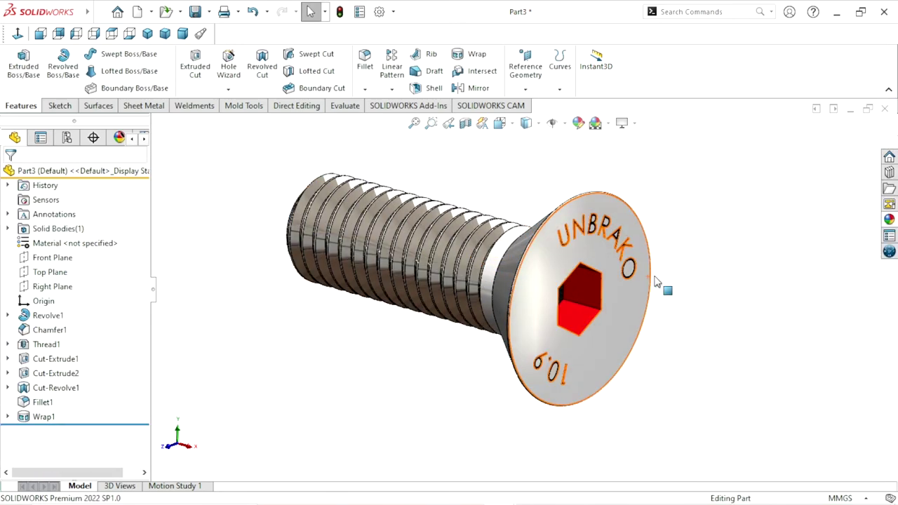
{"action": "left_click", "coordinate": [168, 36]}
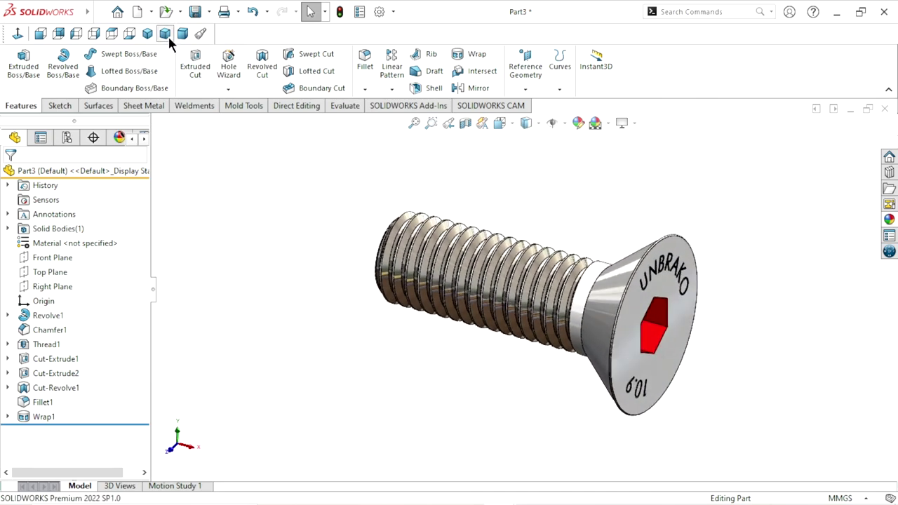
{"action": "left_click", "coordinate": [150, 34]}
{"action": "scroll", "coordinate": [638, 301], "scroll_direction": "down", "scroll_amount": 3}
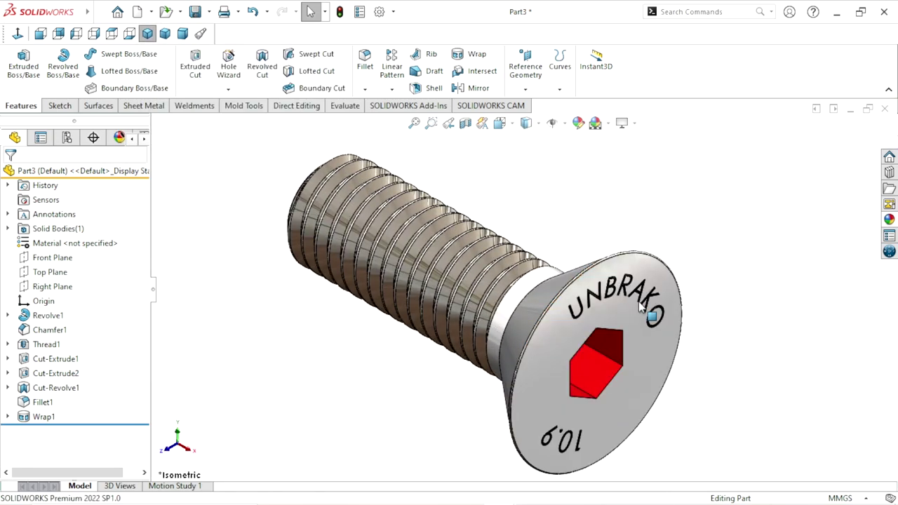
{"action": "scroll", "coordinate": [627, 313], "scroll_direction": "up", "scroll_amount": 1}
{"action": "scroll", "coordinate": [610, 331], "scroll_direction": "up", "scroll_amount": 2}
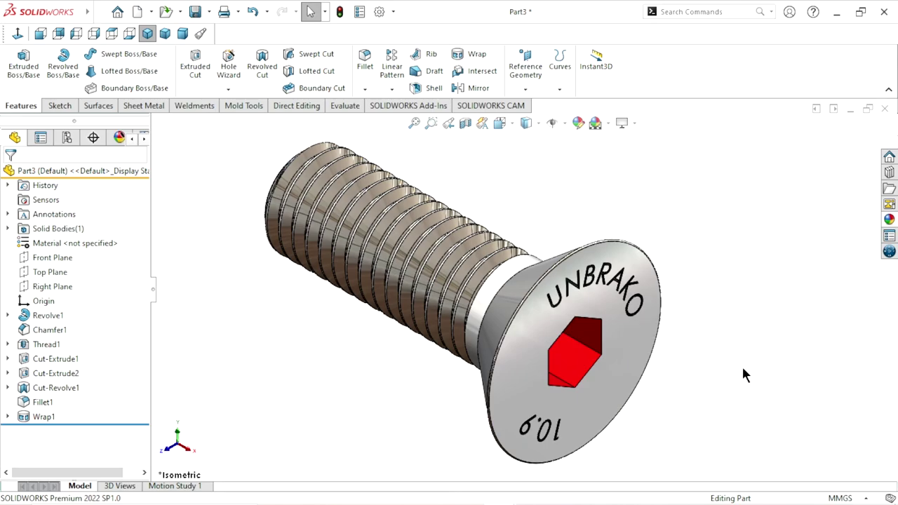